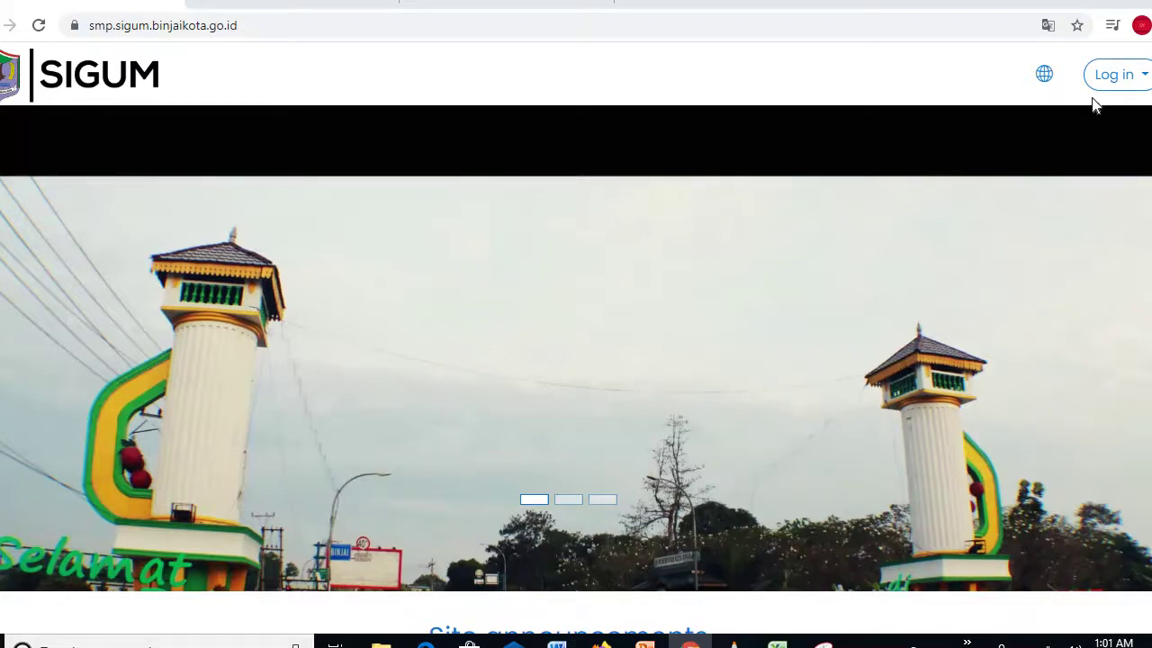
Log in to the SIGUM site with the teacher's saved username and the account password
click(1114, 76)
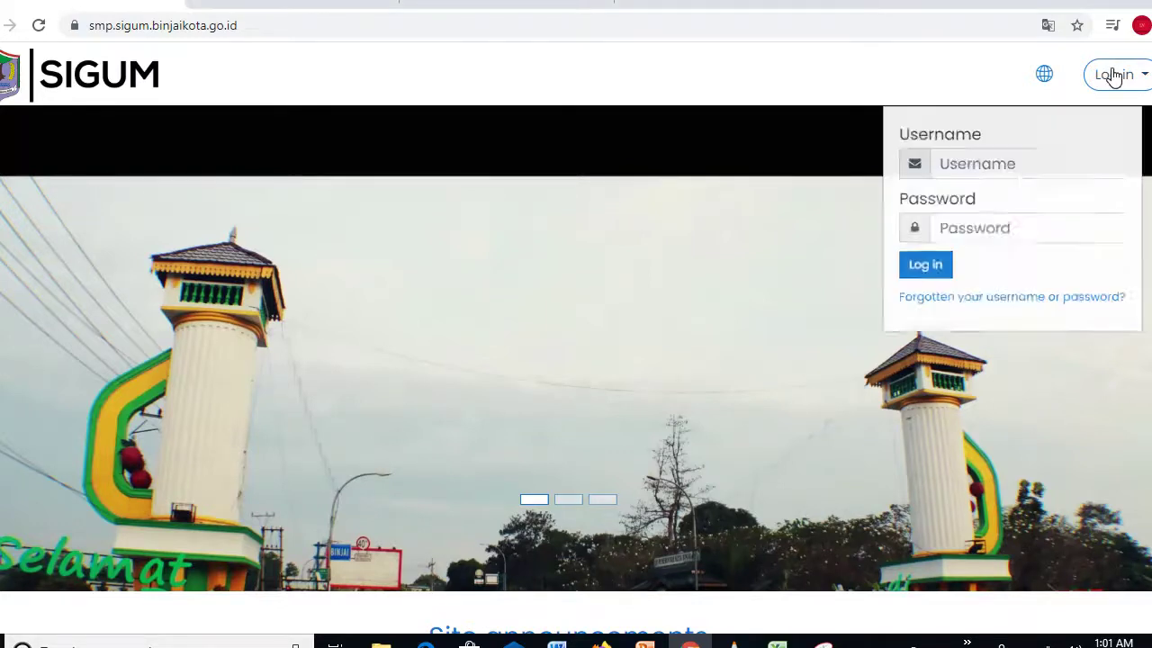
click(935, 177)
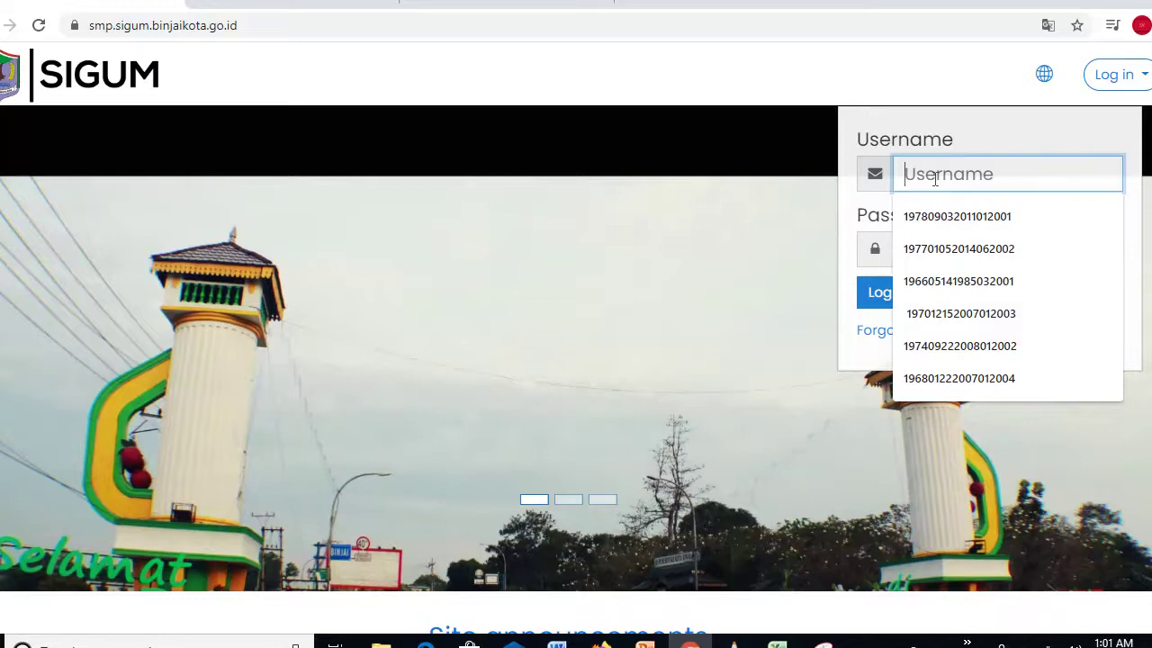
click(920, 226)
click(920, 249)
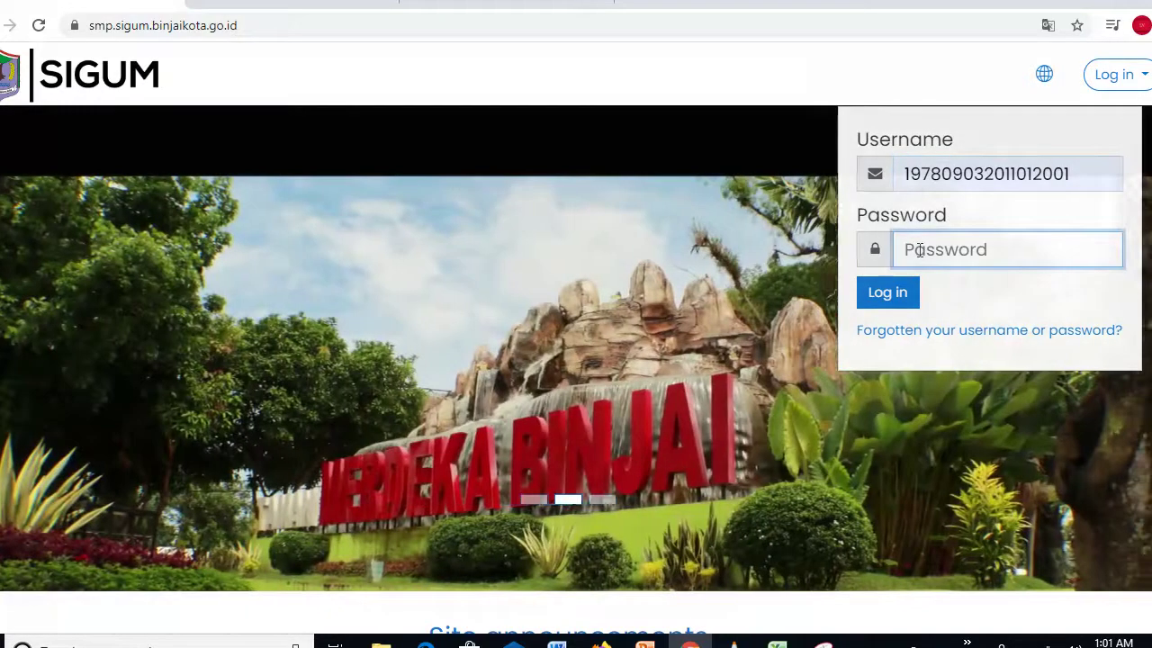
text(•••••••)
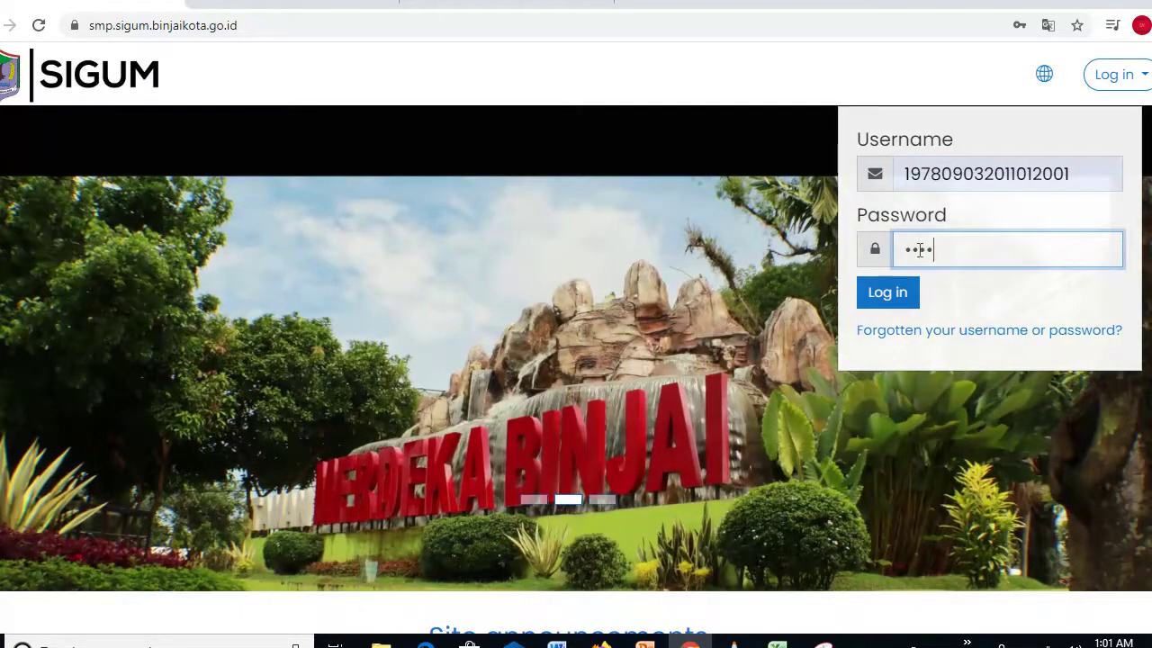
text(•••••••)
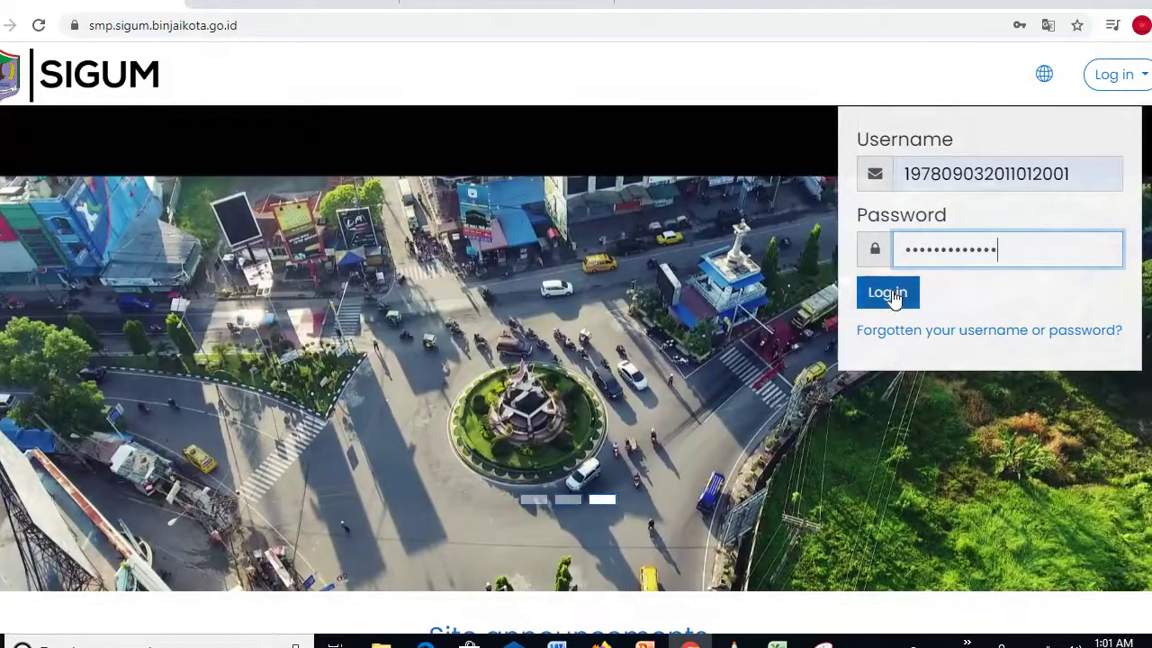
click(889, 294)
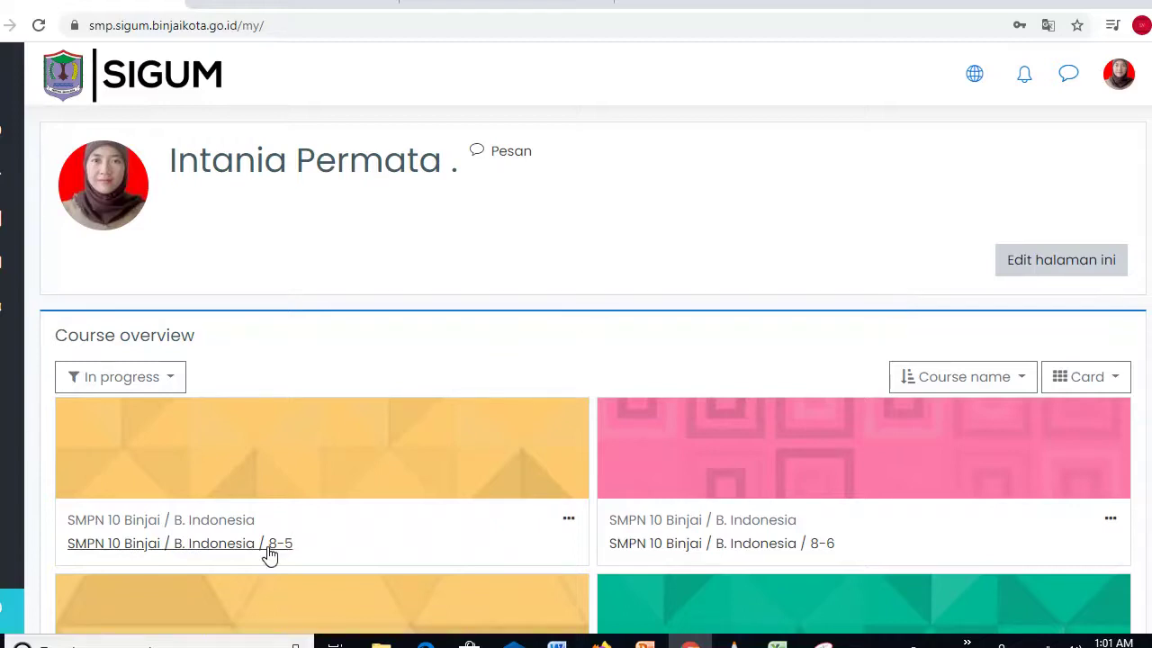
Open the SMPN 10 Binjai / B. Indonesia / 8-5 course and look through its topic sections
click(222, 545)
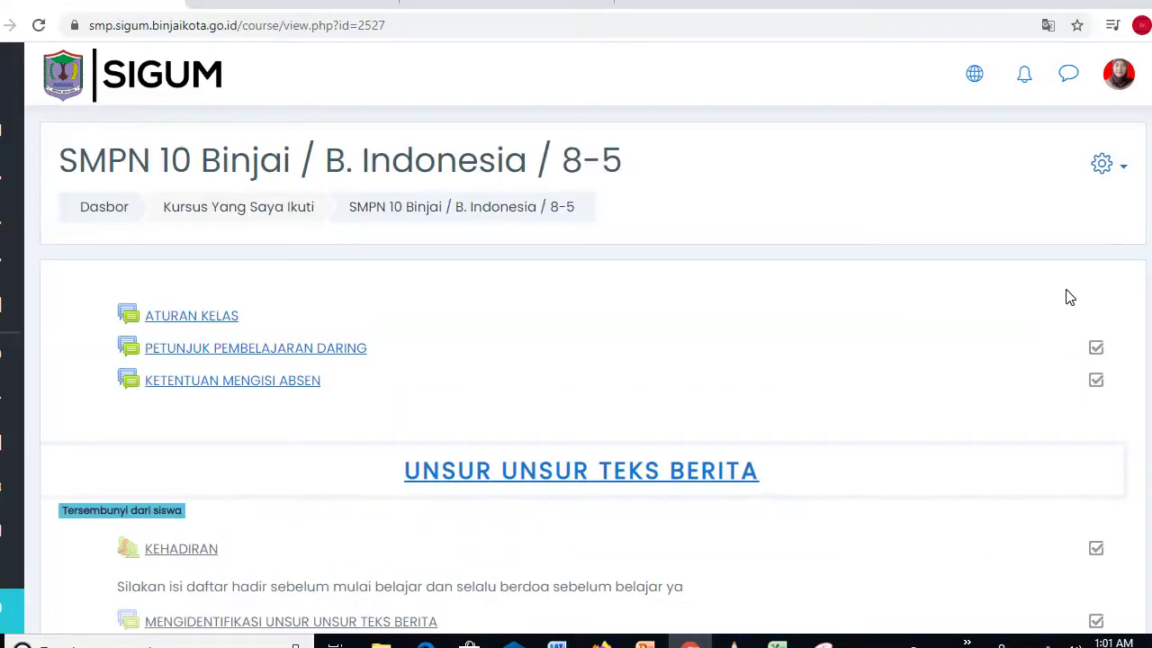
scroll(353, 70, down, 2)
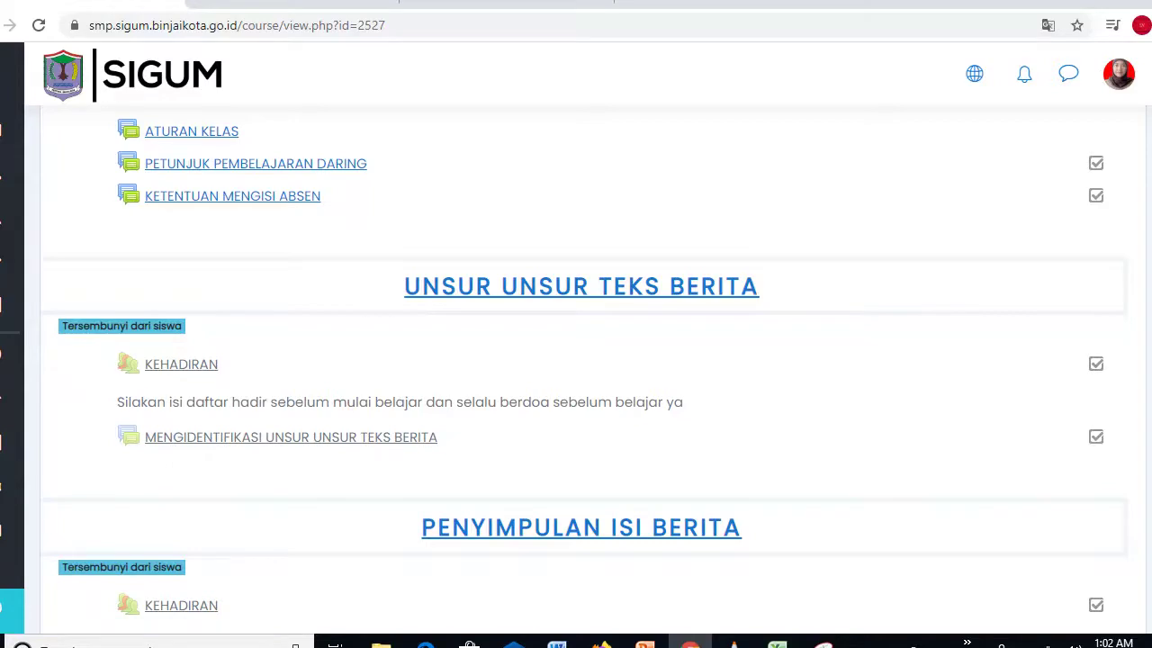
scroll(576, 360, down, 3)
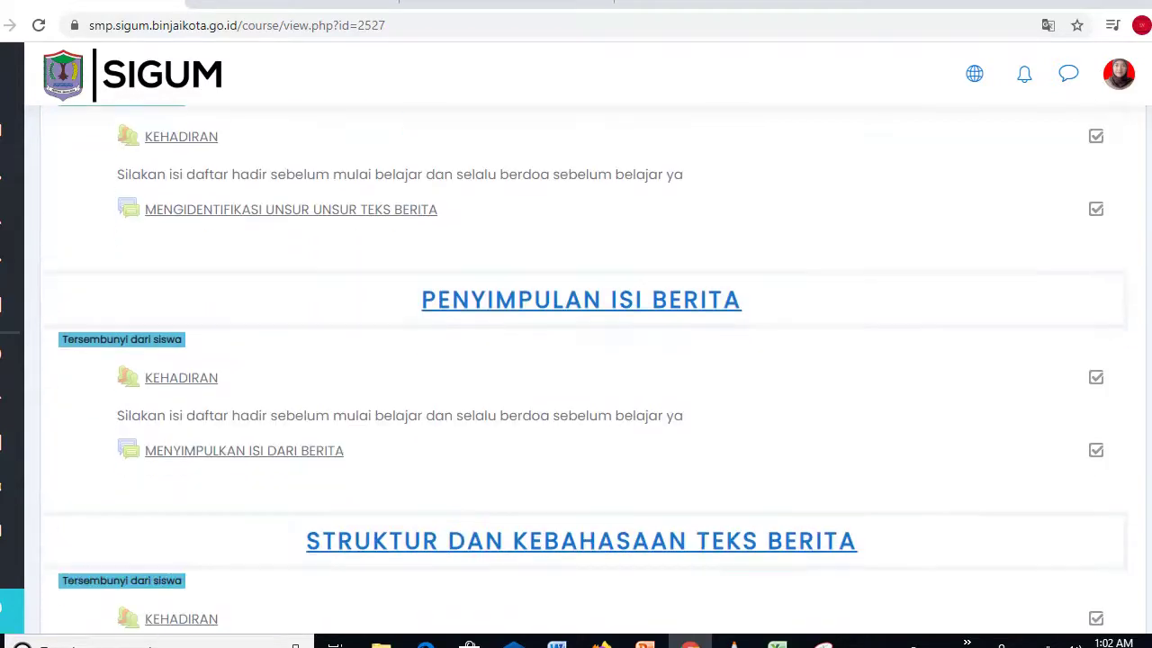
scroll(576, 360, up, 5)
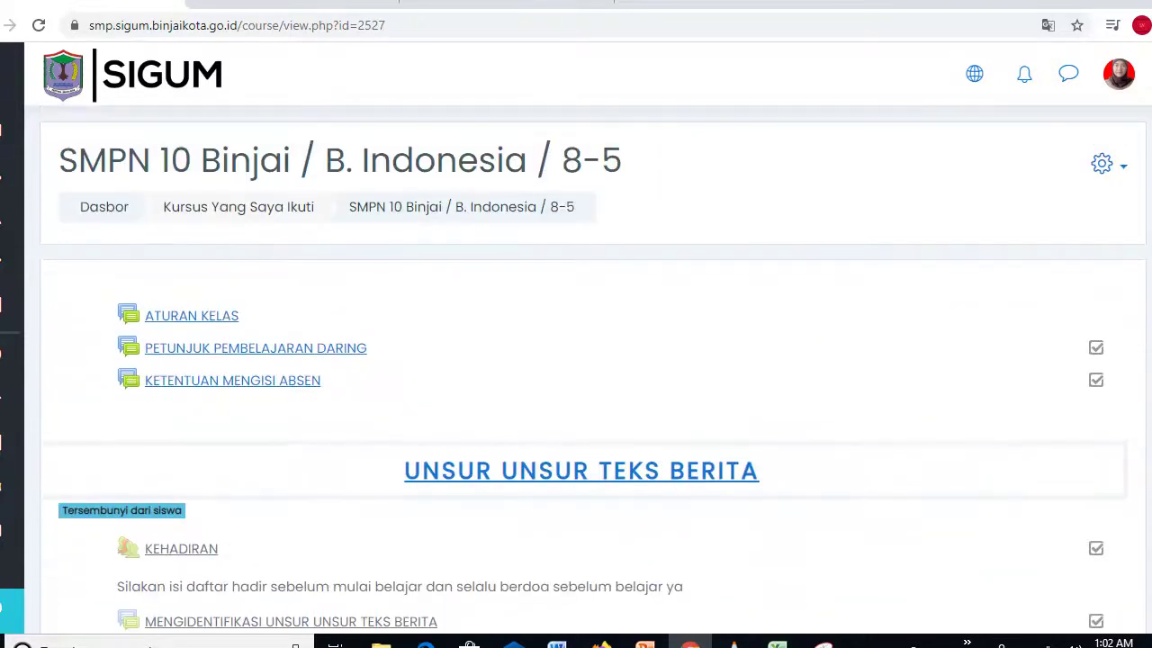
Open the question bank's import page from the full administration options of the 8-5 course
click(1101, 167)
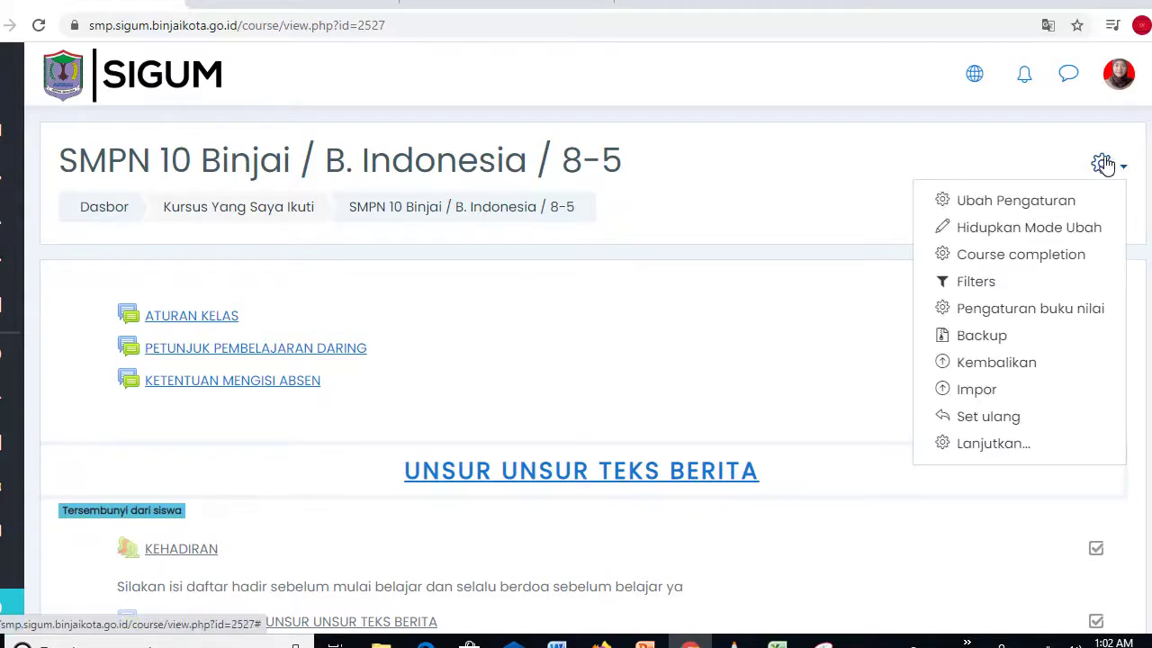
click(973, 456)
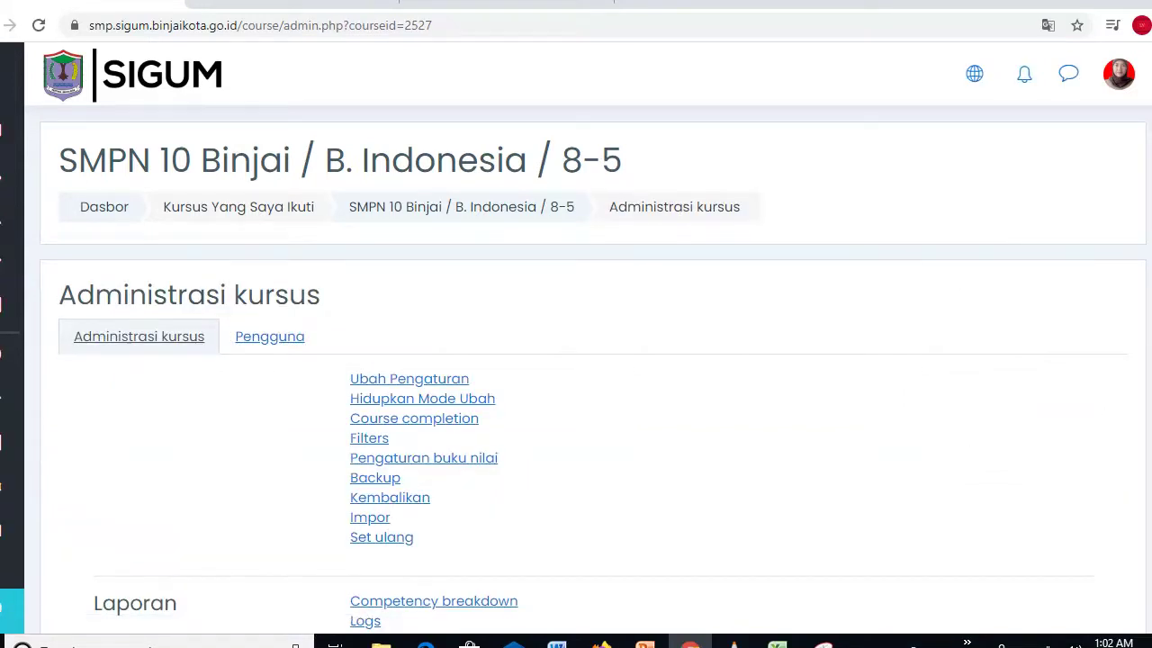
scroll(670, 475, down, 5)
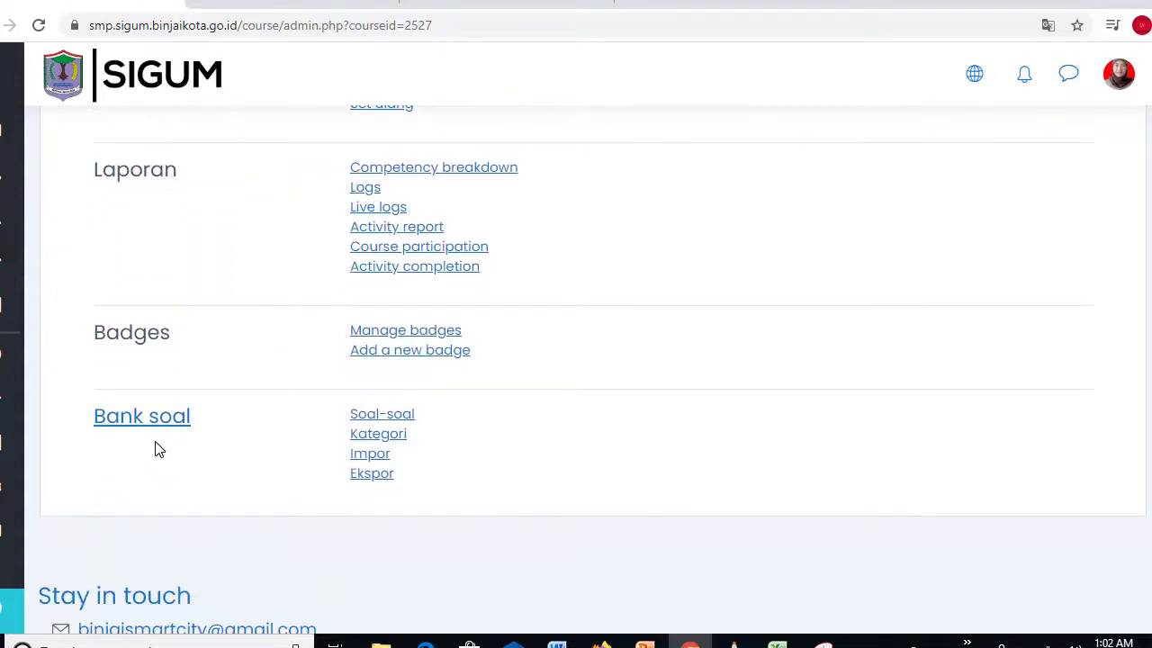
click(361, 460)
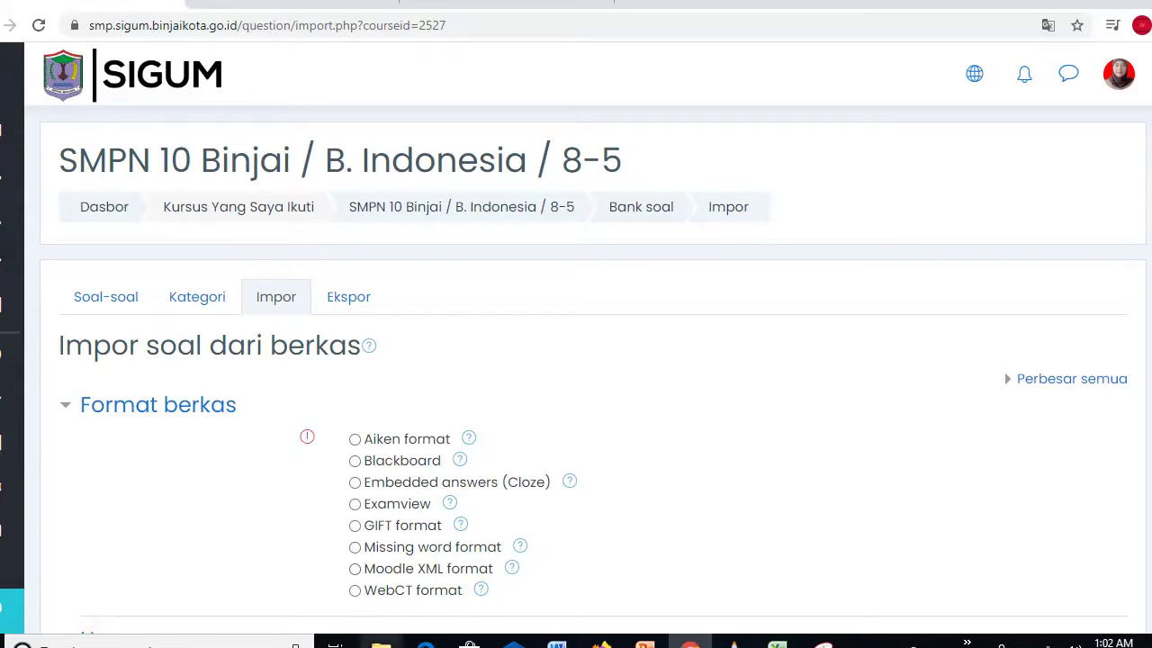
Switch to File Explorer, look at the ZIP question files in SIGUM 2020 > SOAL EXAM > KELAS 8, and return to the import page
mouse_move(381, 643)
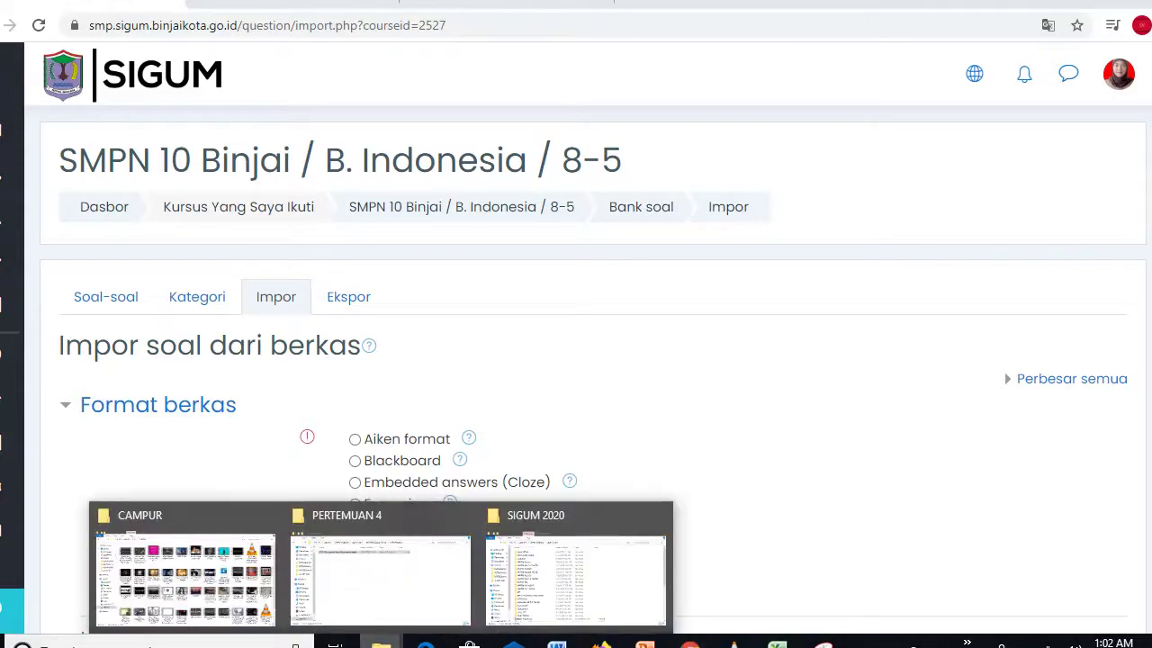
click(583, 578)
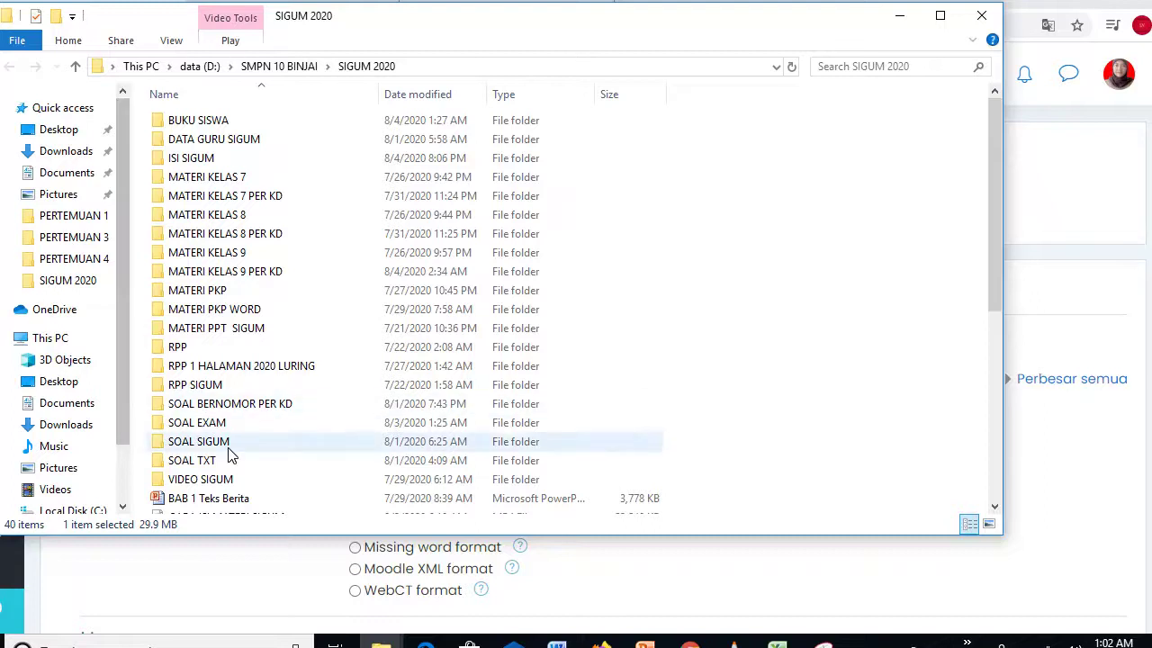
double_click(209, 427)
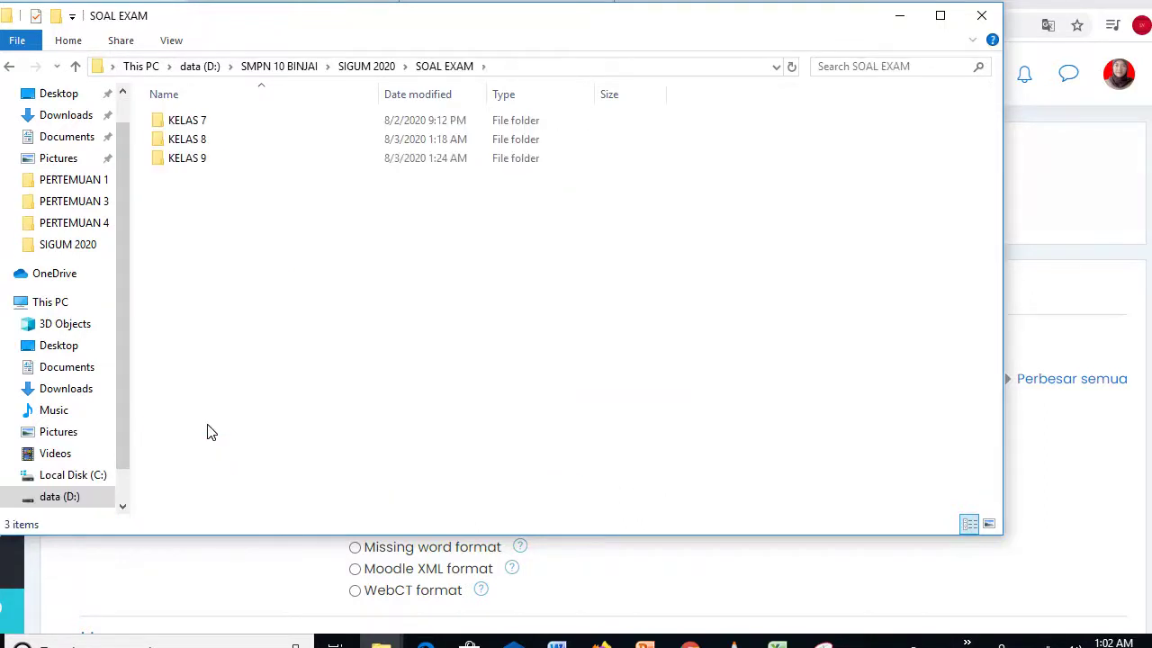
double_click(195, 146)
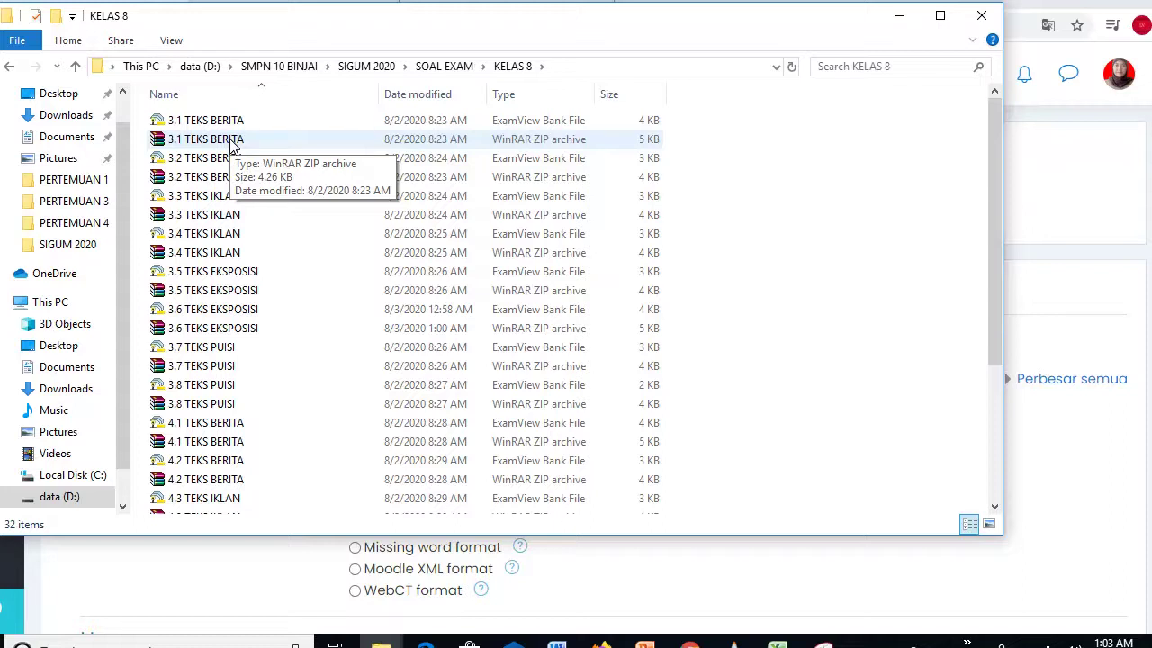
click(269, 572)
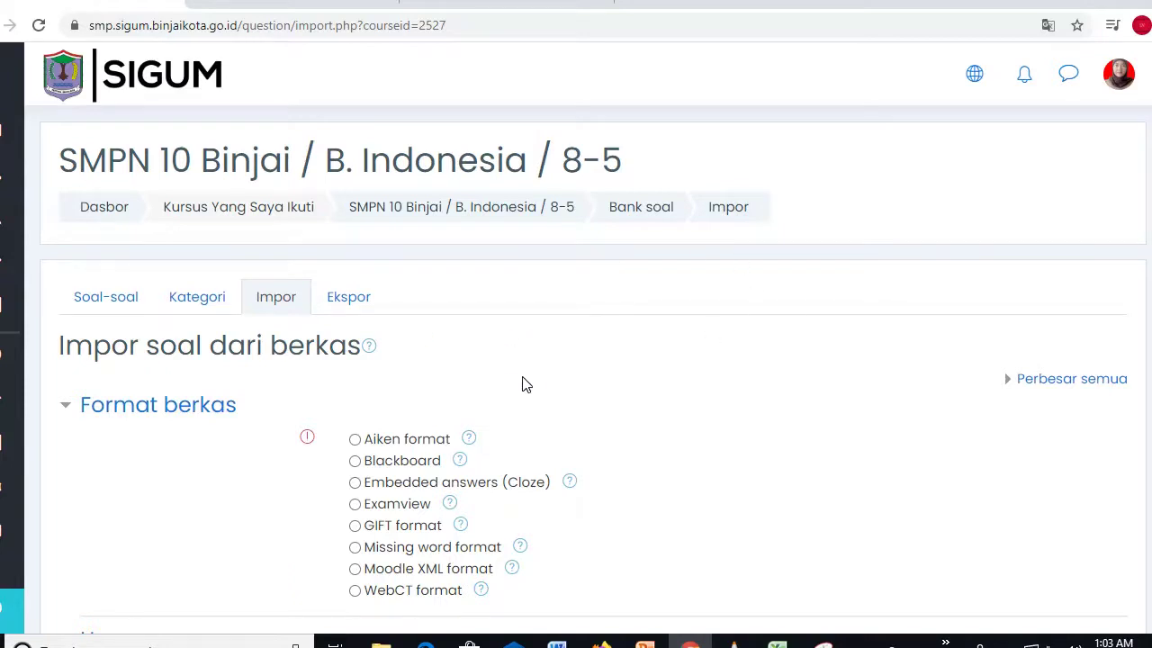
Import the questions in Blackboard format from the uploaded ZIP archive 3.1 TEKS BERITA.zip in the KELAS 8 folder
click(356, 461)
scroll(593, 359, down, 4)
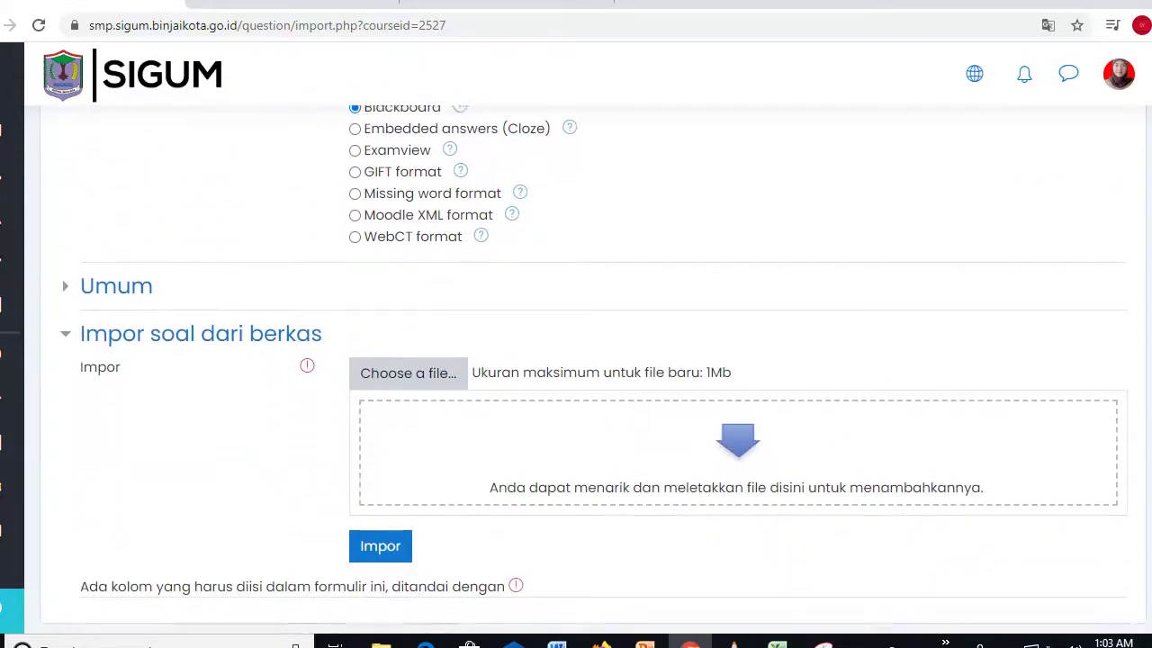
click(407, 378)
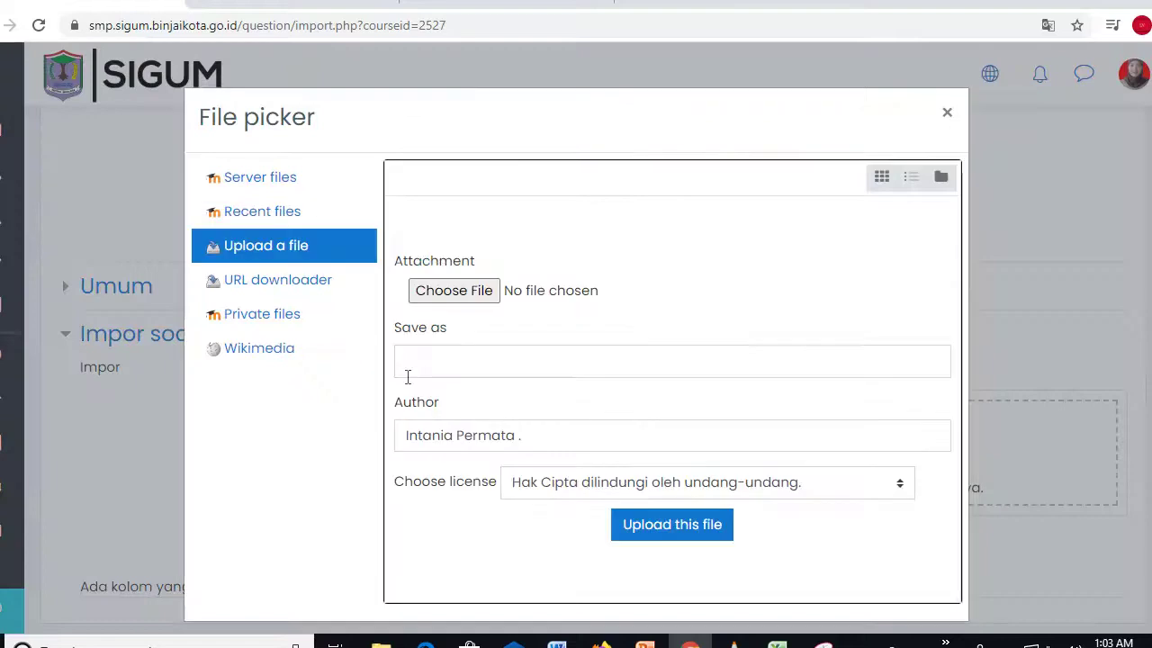
click(450, 294)
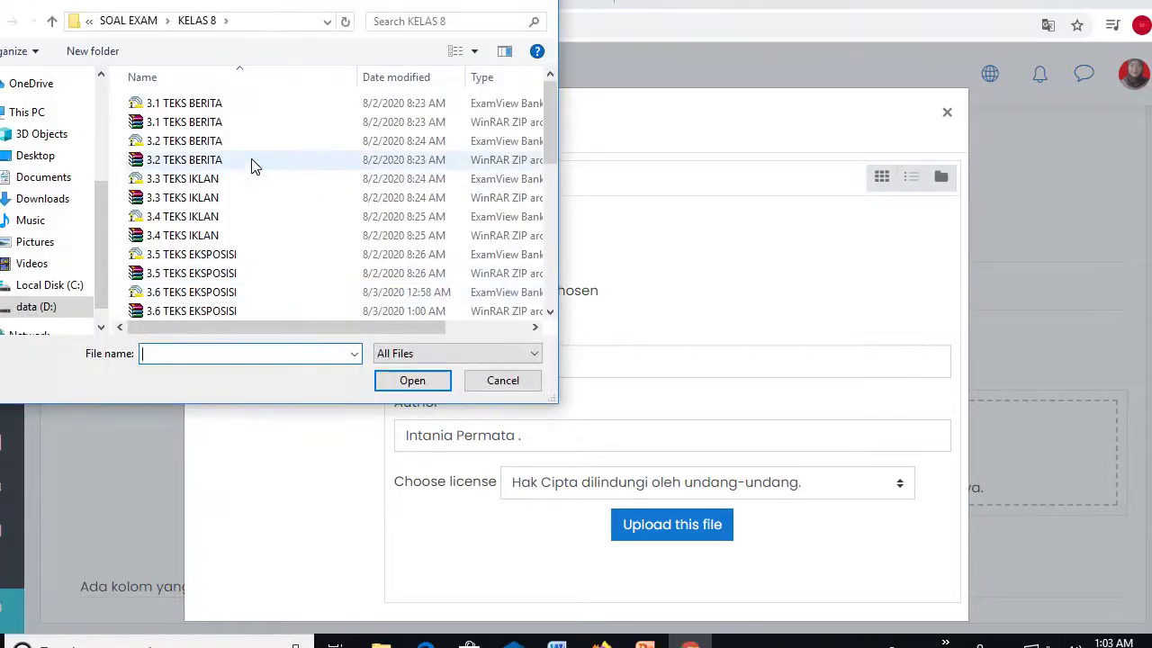
click(222, 122)
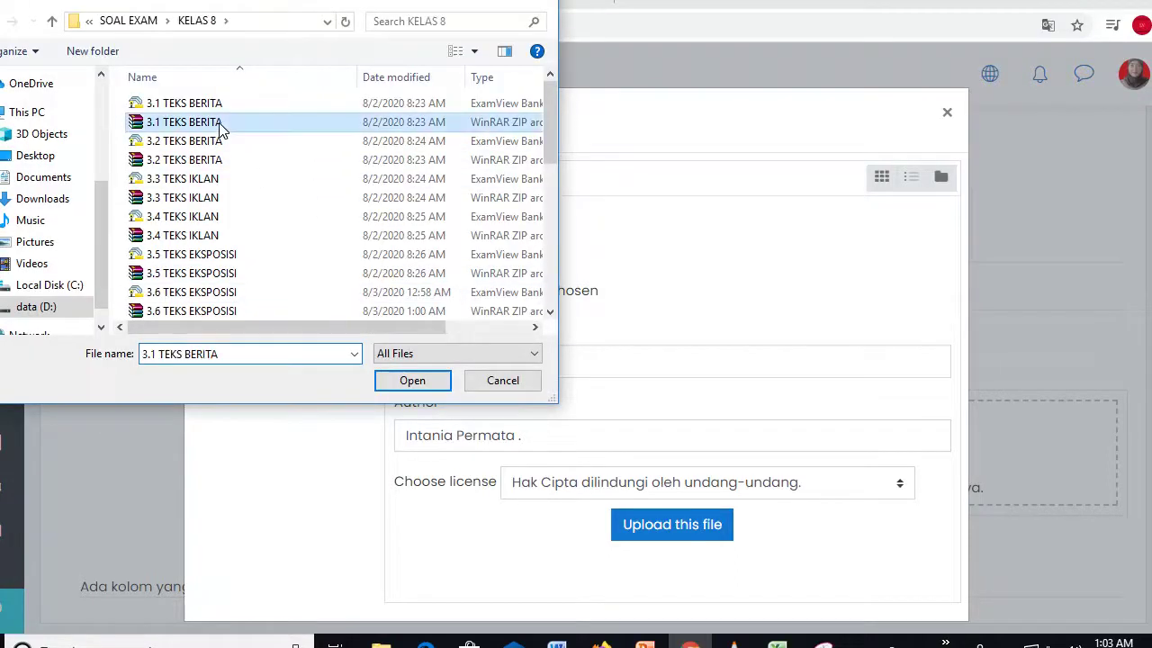
click(407, 384)
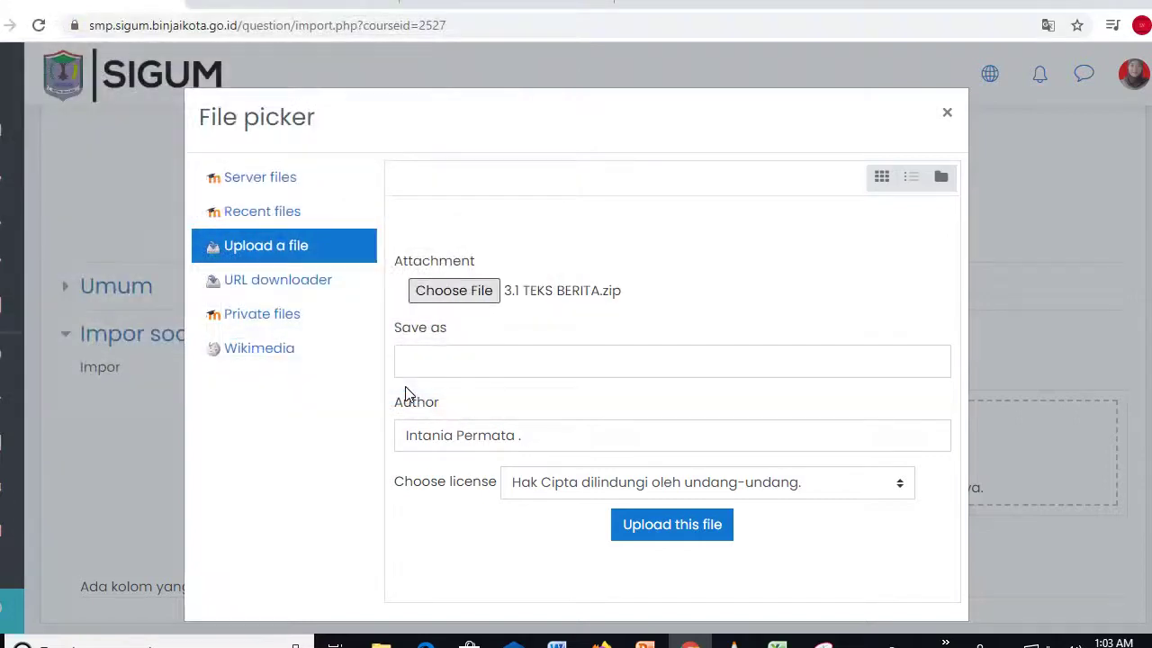
click(630, 531)
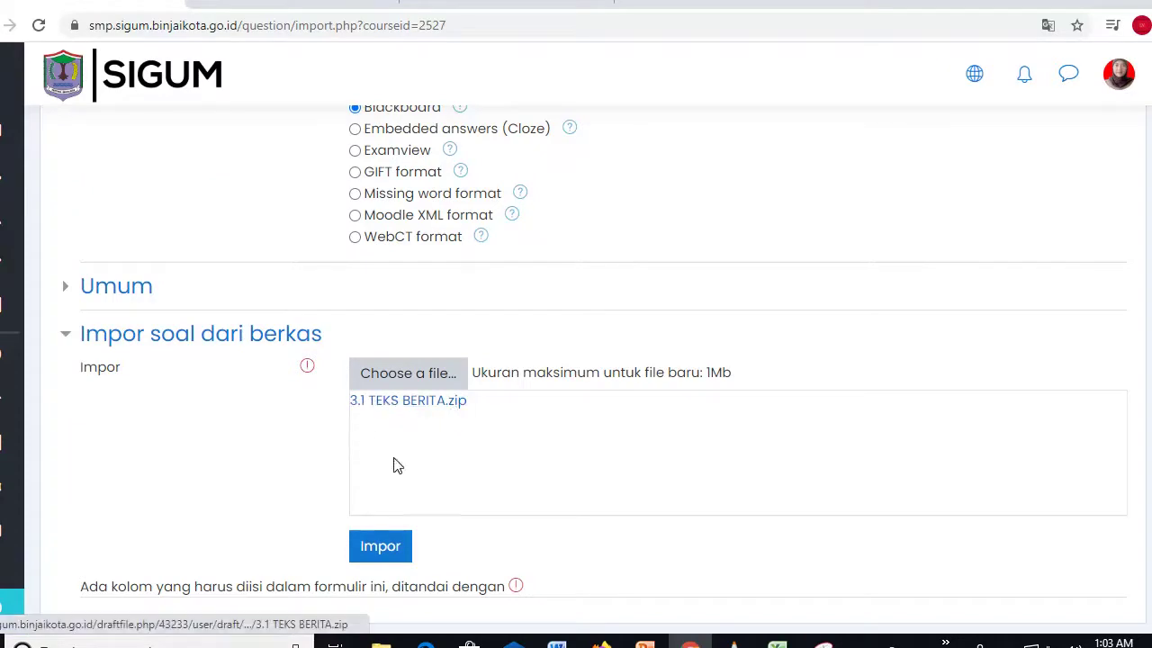
click(374, 554)
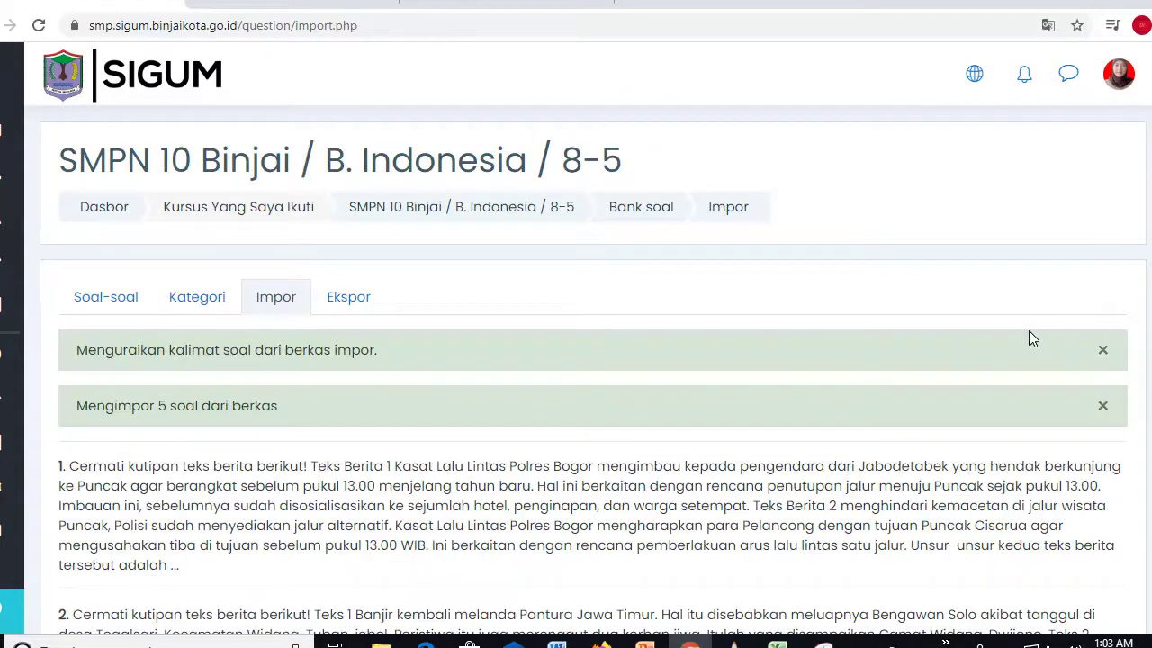
Review the imported news-text questions and continue to the question bank
scroll(1128, 300, down, 4)
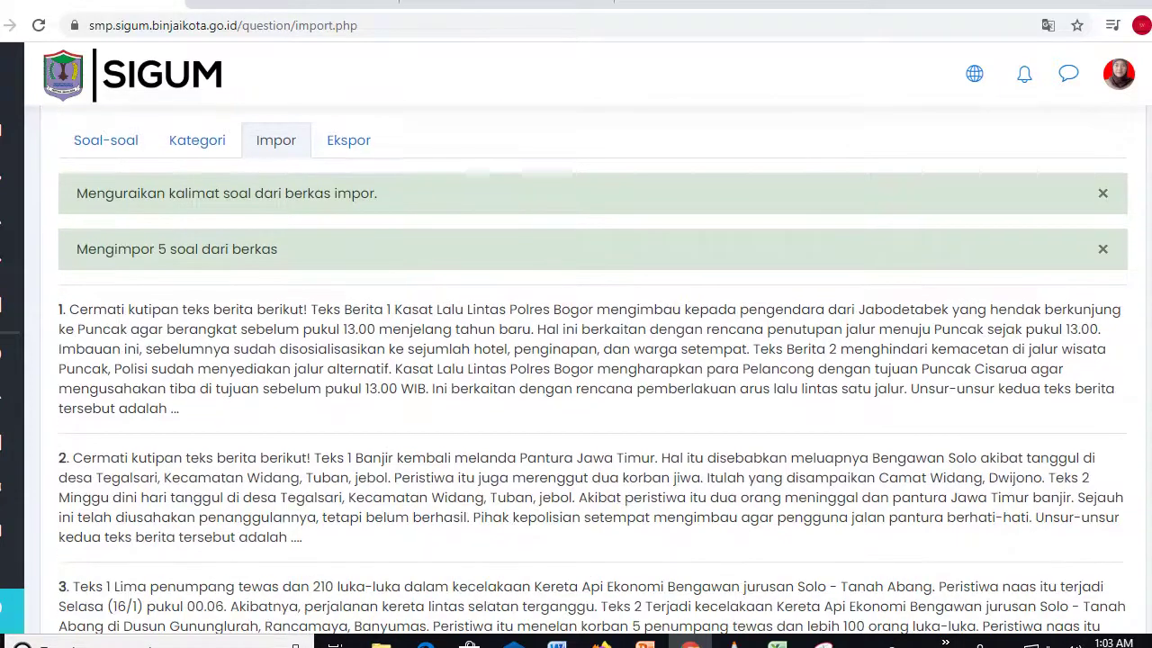
scroll(575, 360, down, 2)
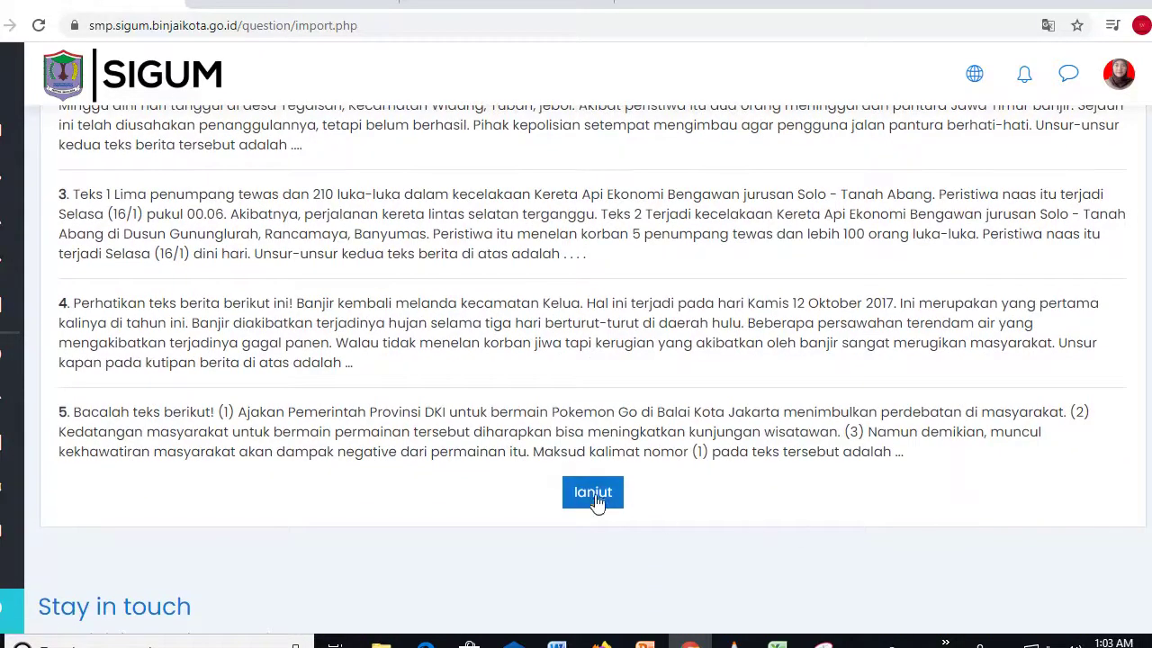
click(593, 493)
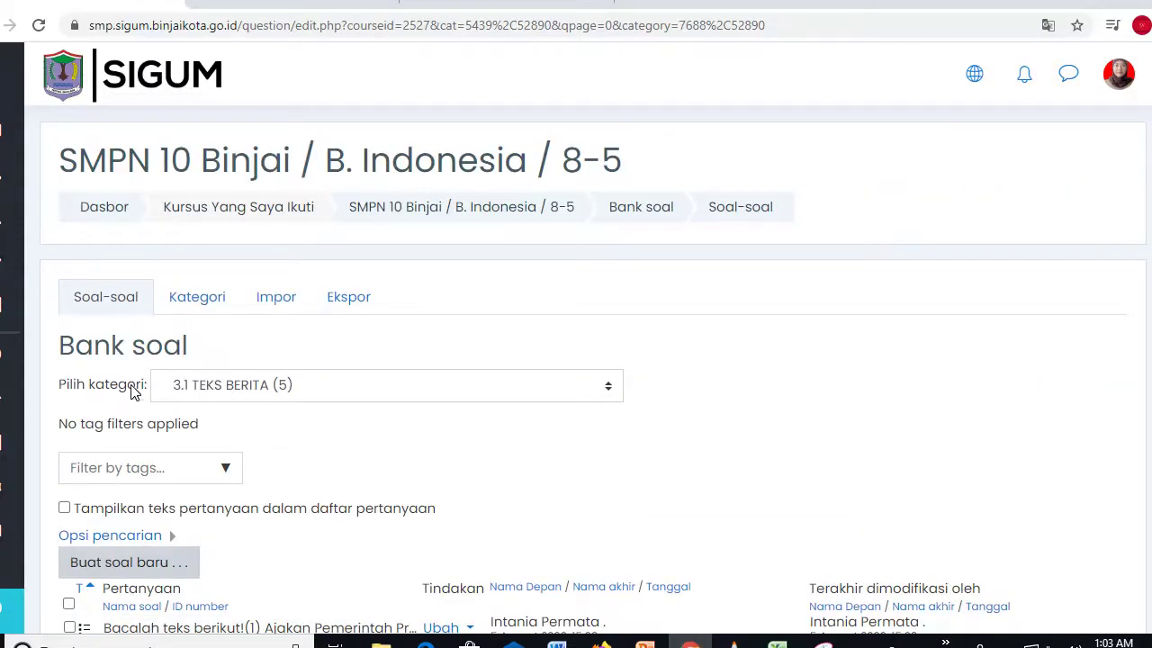
Check the question bank categories and examine the questions listed under 3.1 TEKS BERITA
click(609, 390)
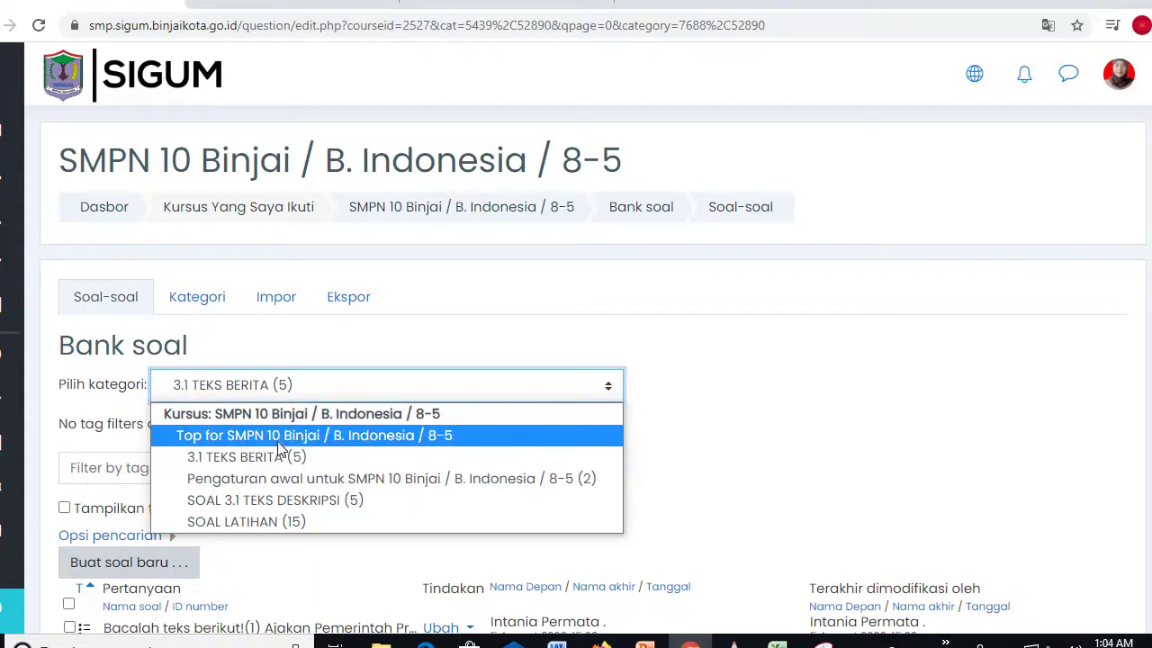
click(241, 461)
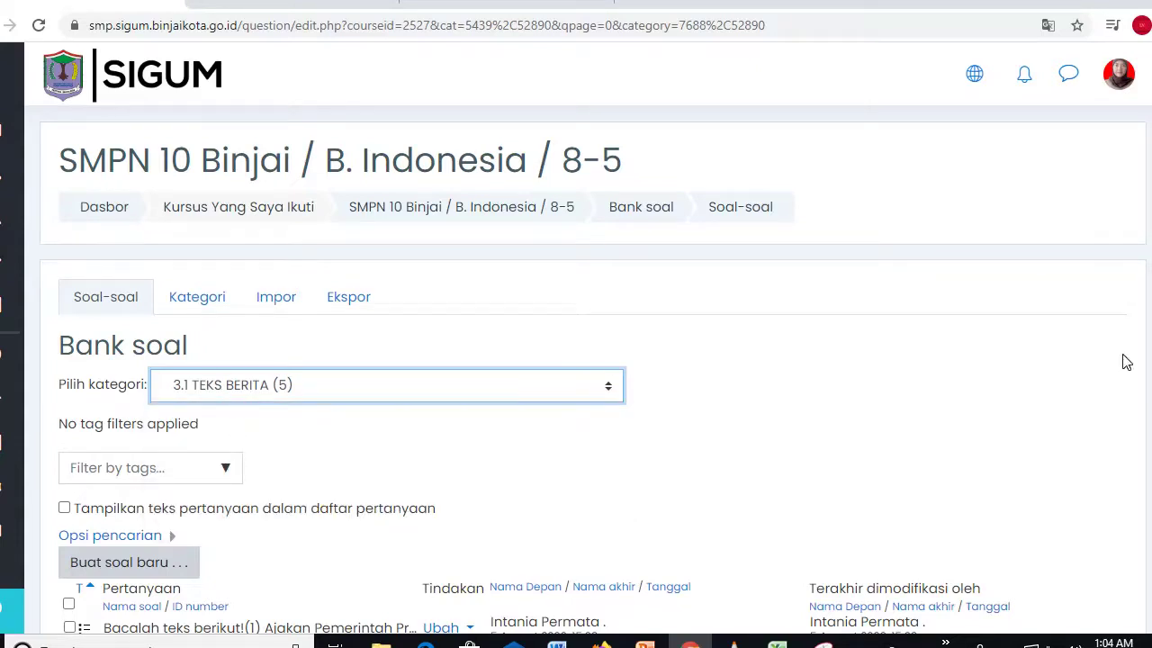
drag(1121, 360, 1072, 438)
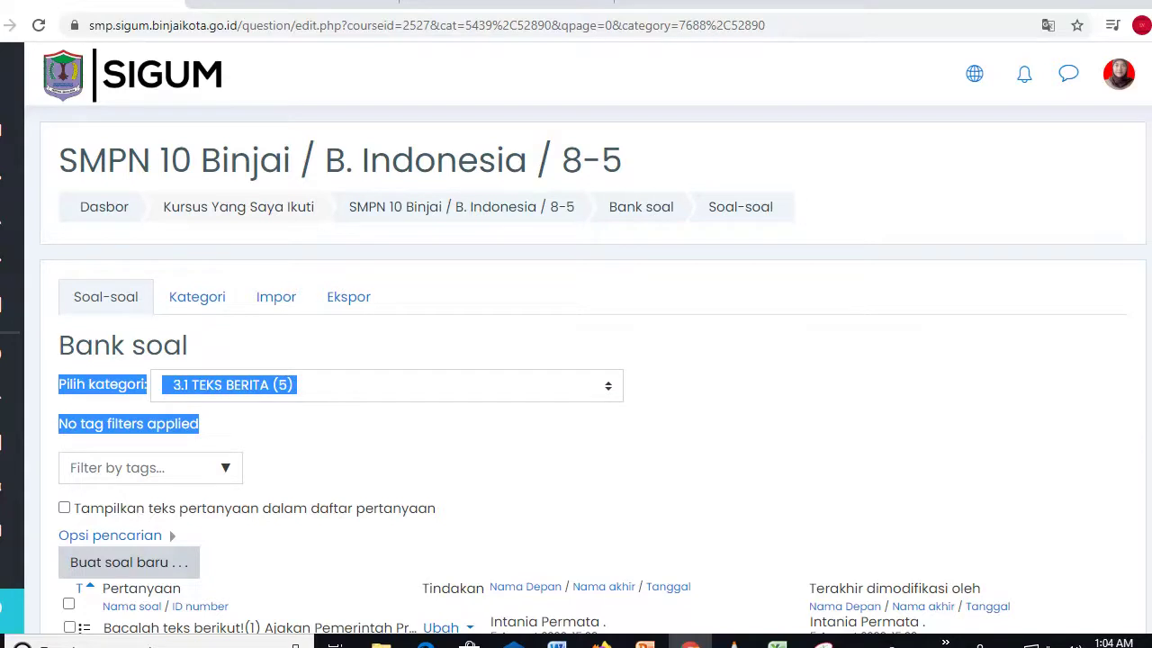
scroll(592, 376, down, 4)
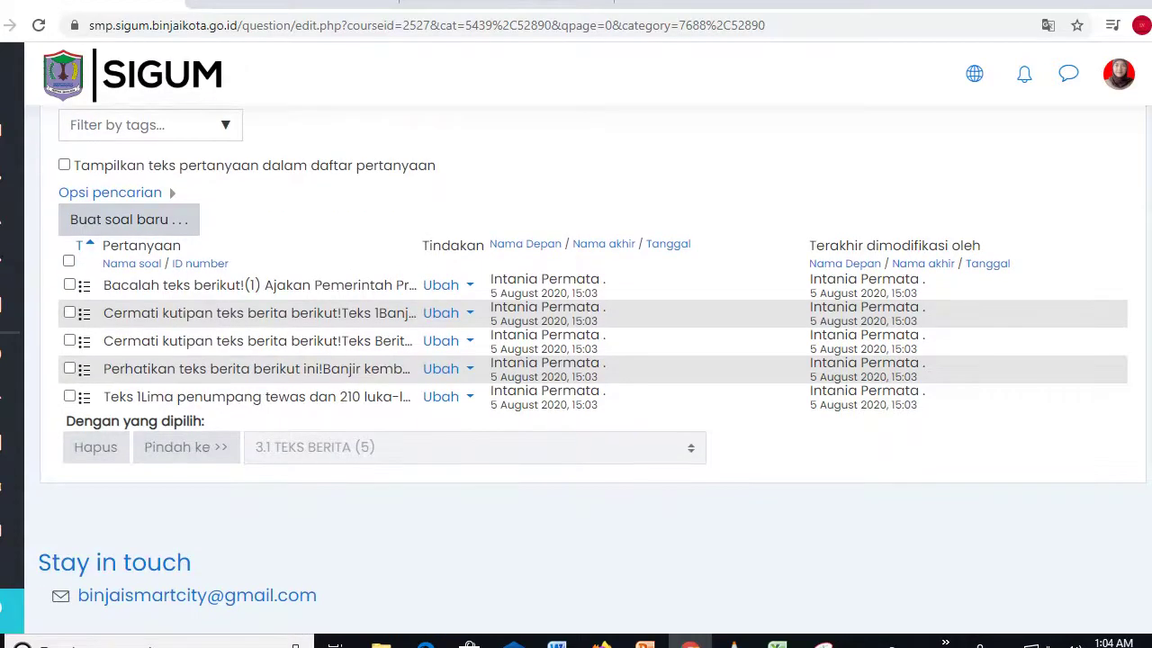
scroll(792, 385, up, 4)
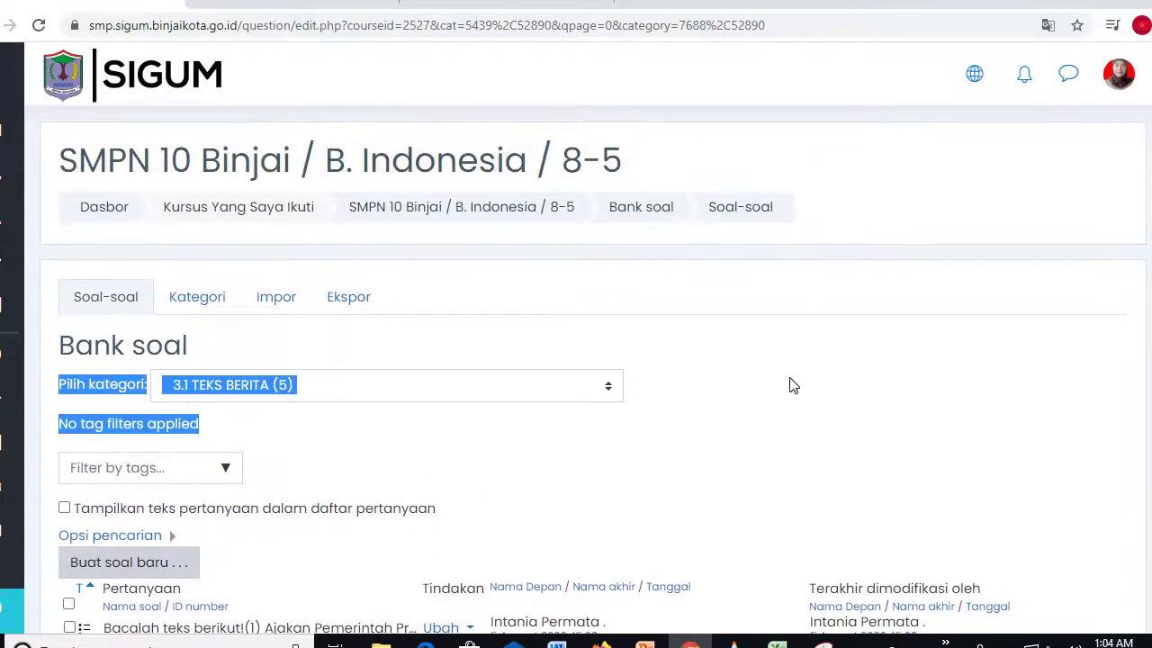
click(791, 385)
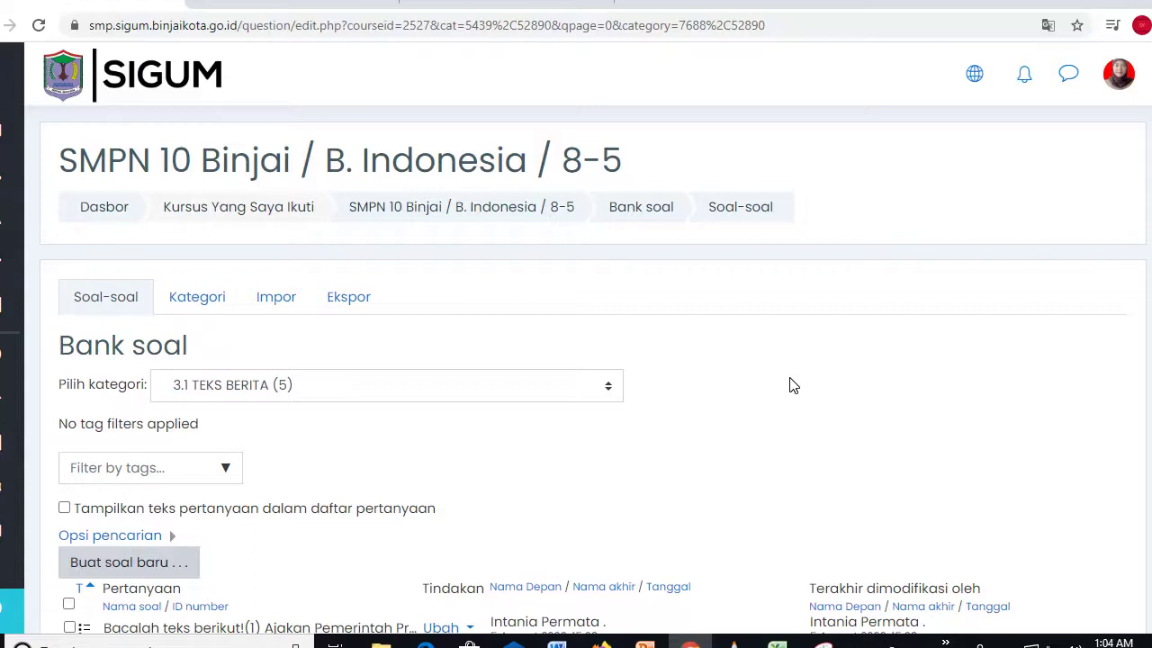
Return to the SMPN 10 Binjai / B. Indonesia / 8-5 course page and turn on editing mode
click(486, 208)
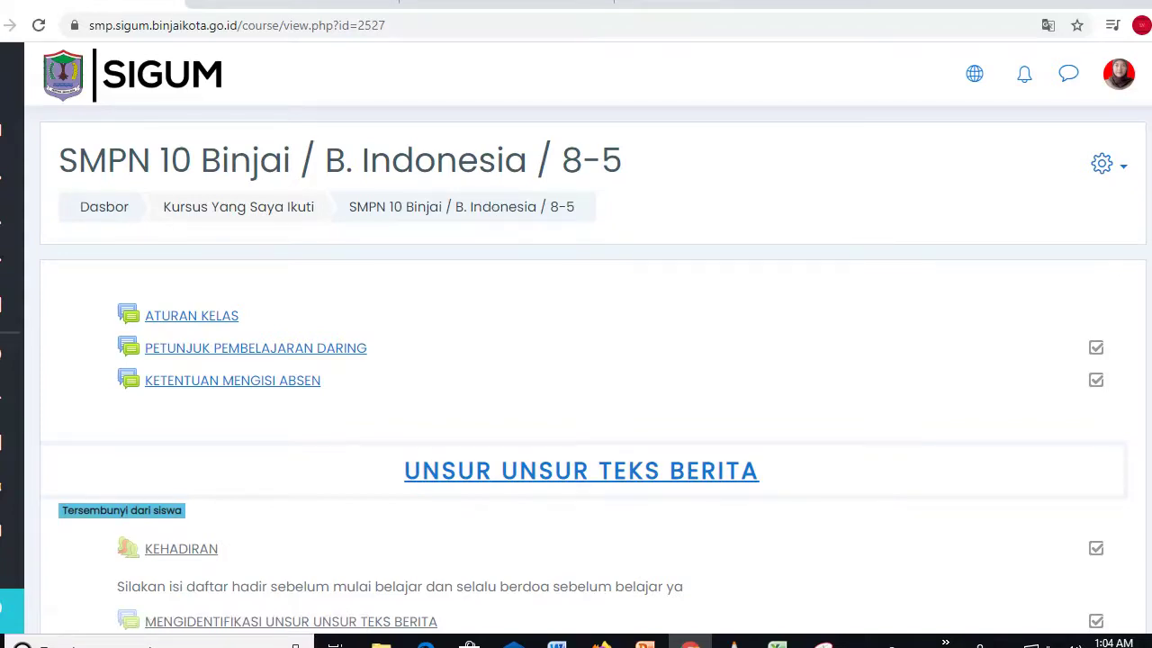
scroll(594, 378, down, 3)
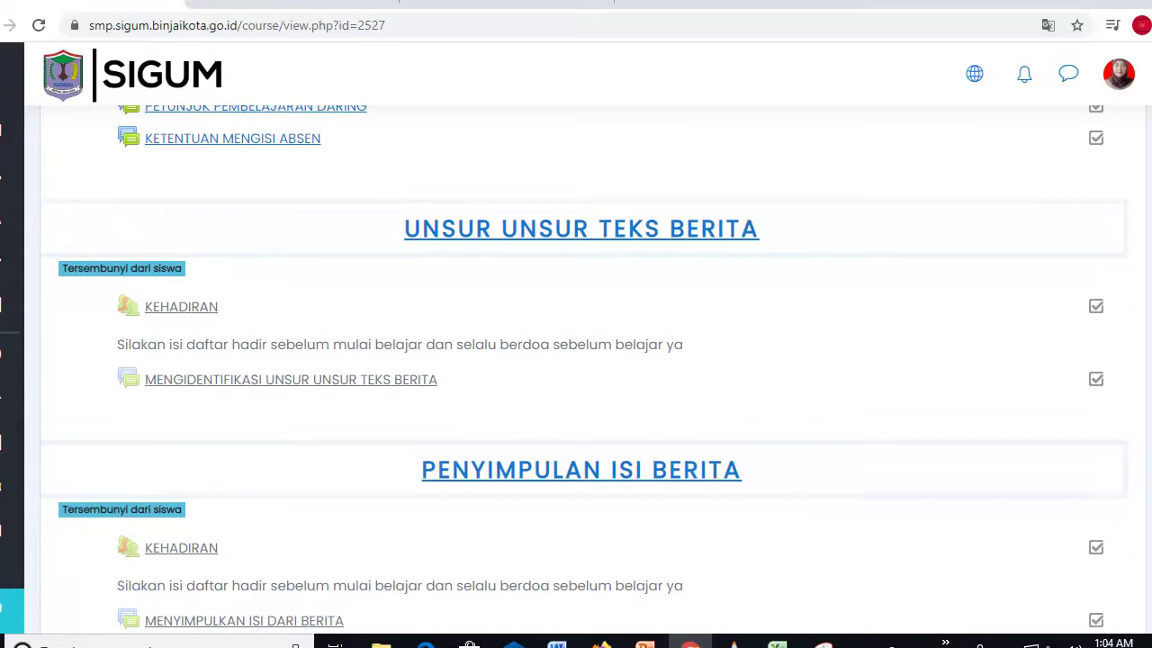
scroll(585, 369, up, 1)
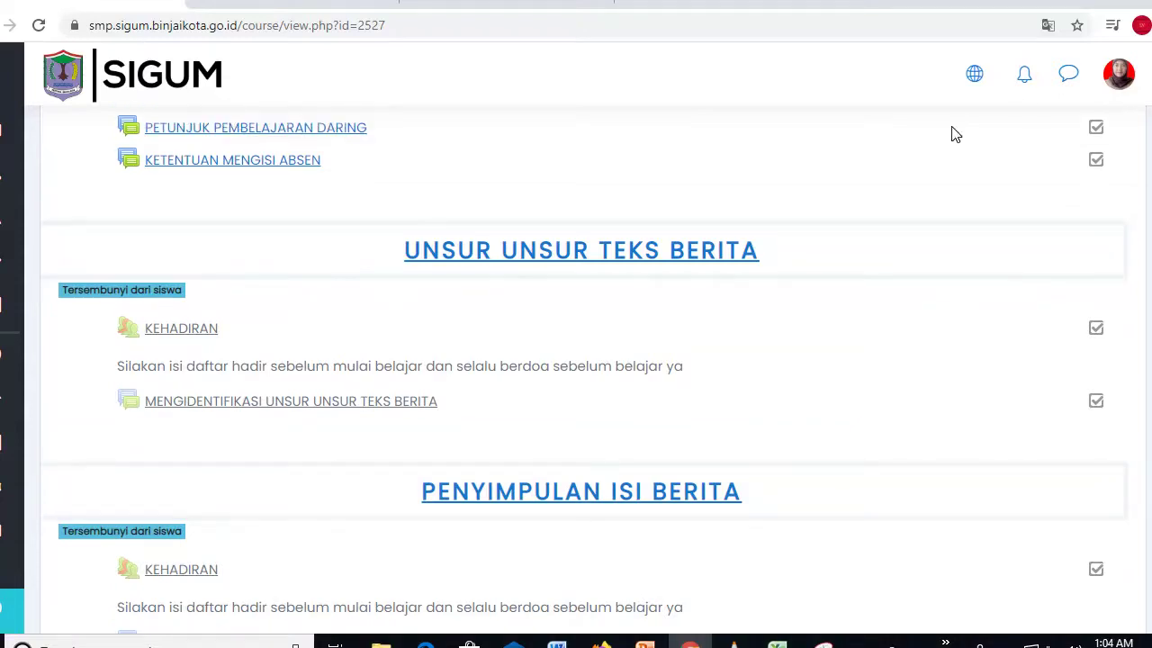
scroll(576, 360, up, 3)
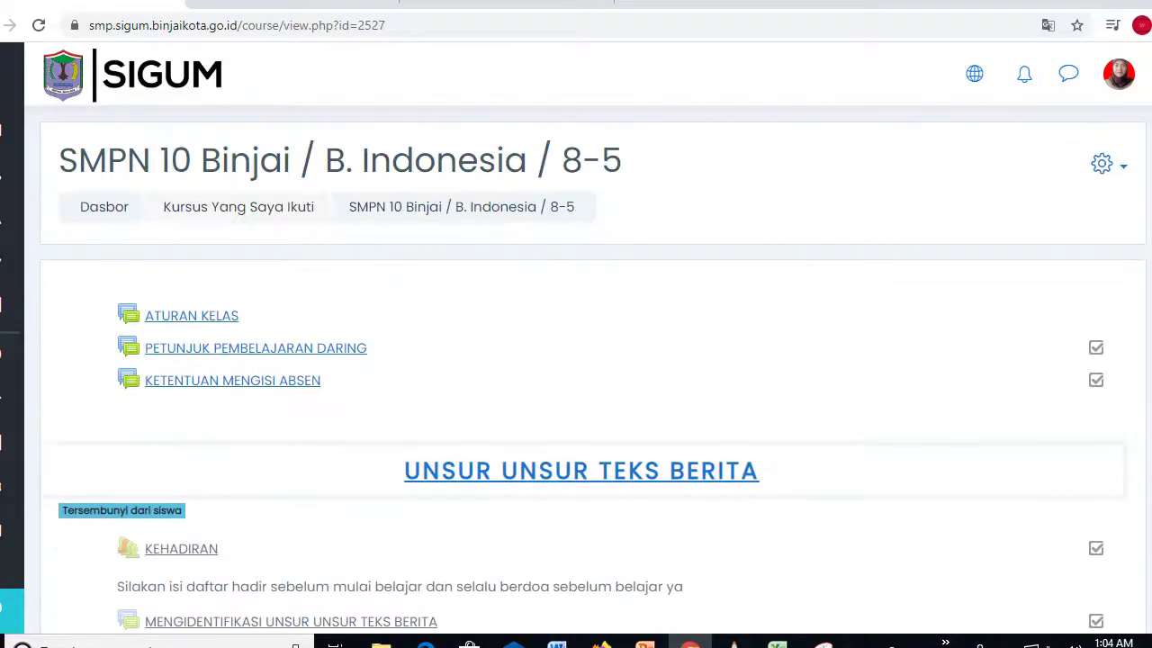
click(1101, 166)
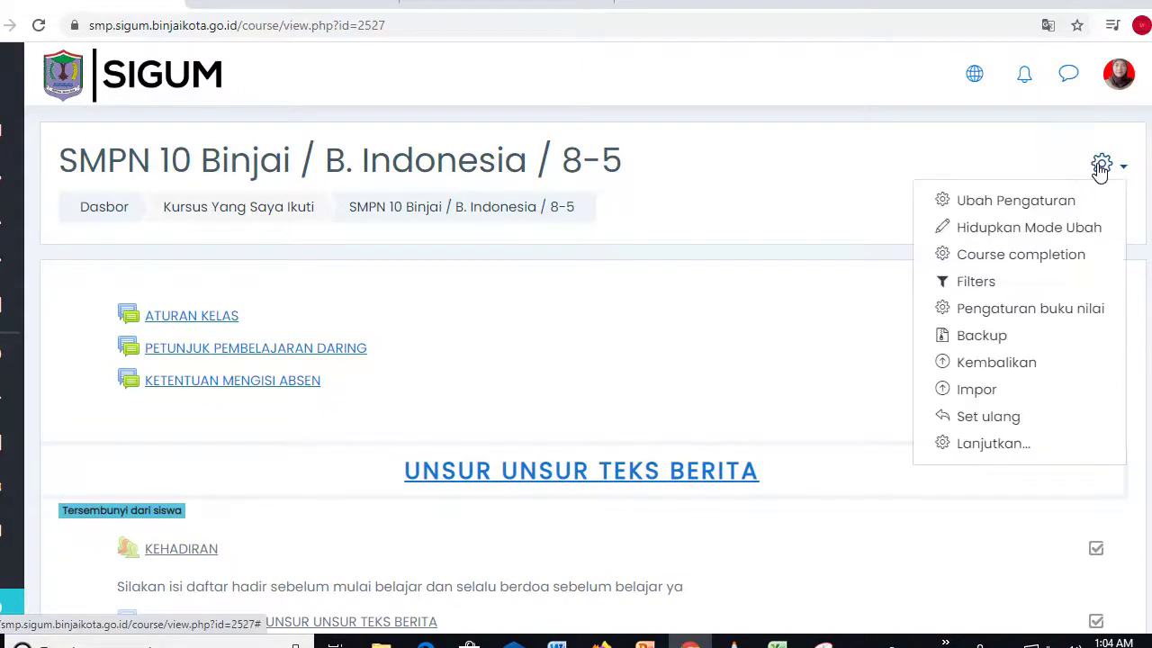
click(1008, 231)
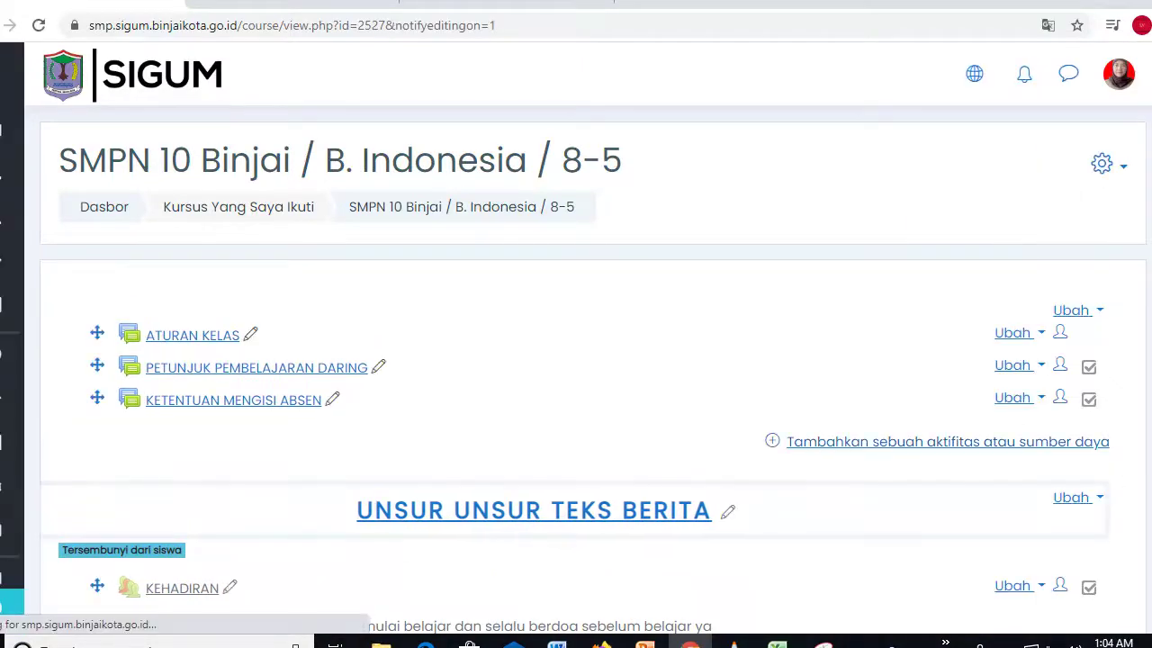
Add a new Kuis activity to the UNSUR UNSUR TEKS BERITA section
scroll(576, 369, down, 5)
scroll(576, 369, up, 3)
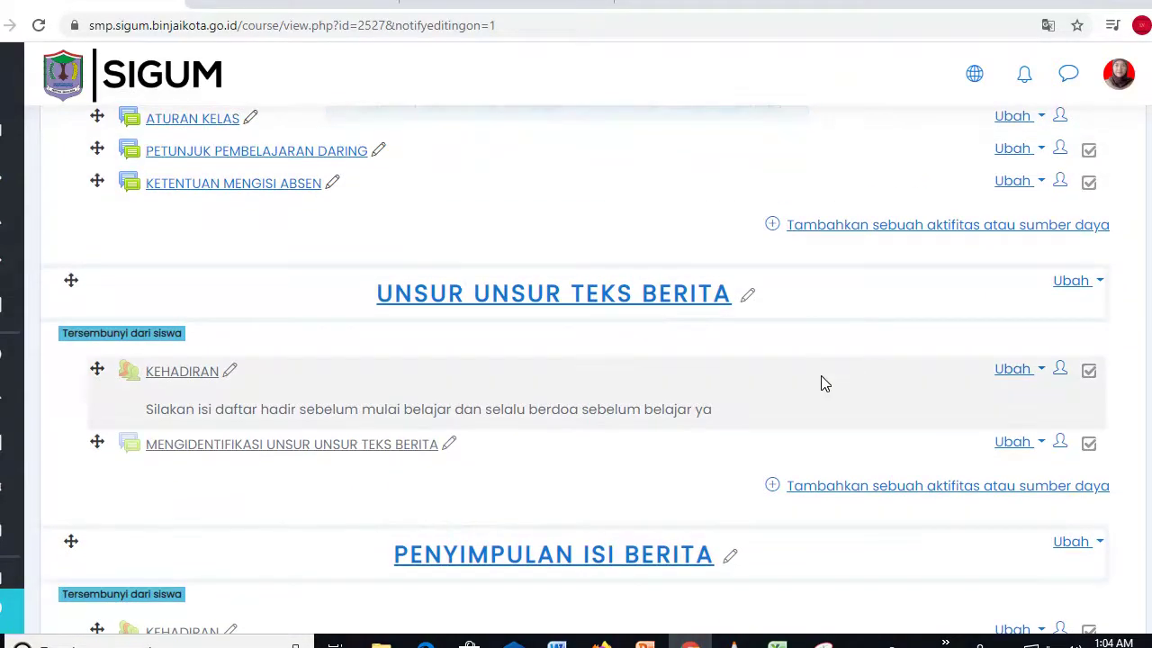
click(926, 487)
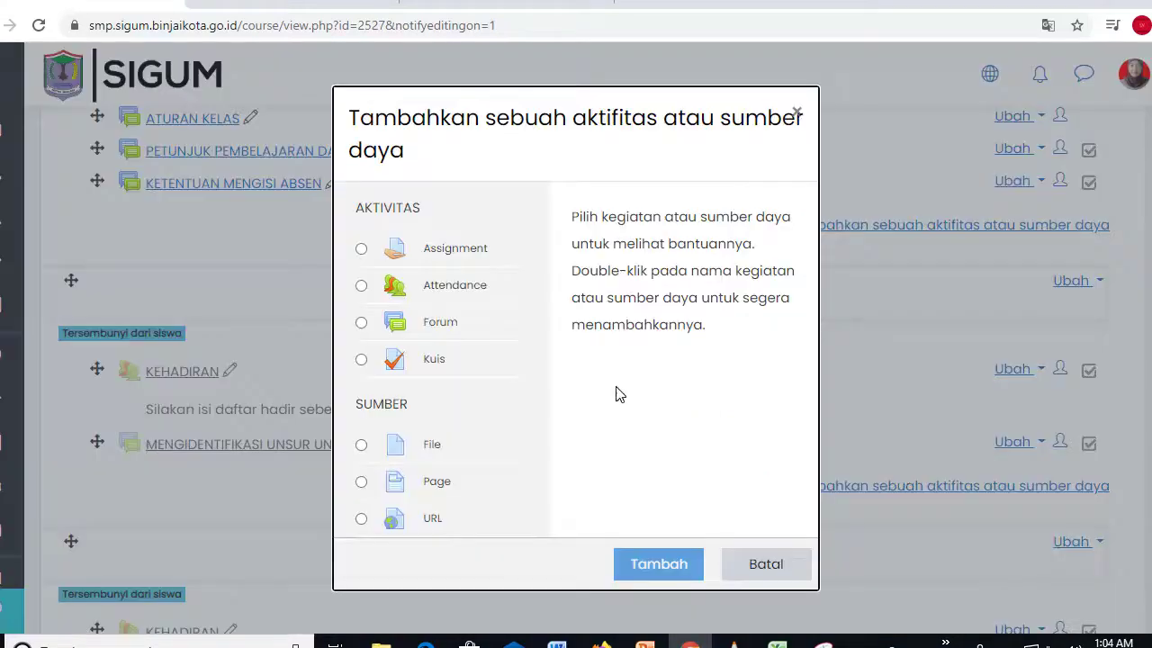
click(361, 361)
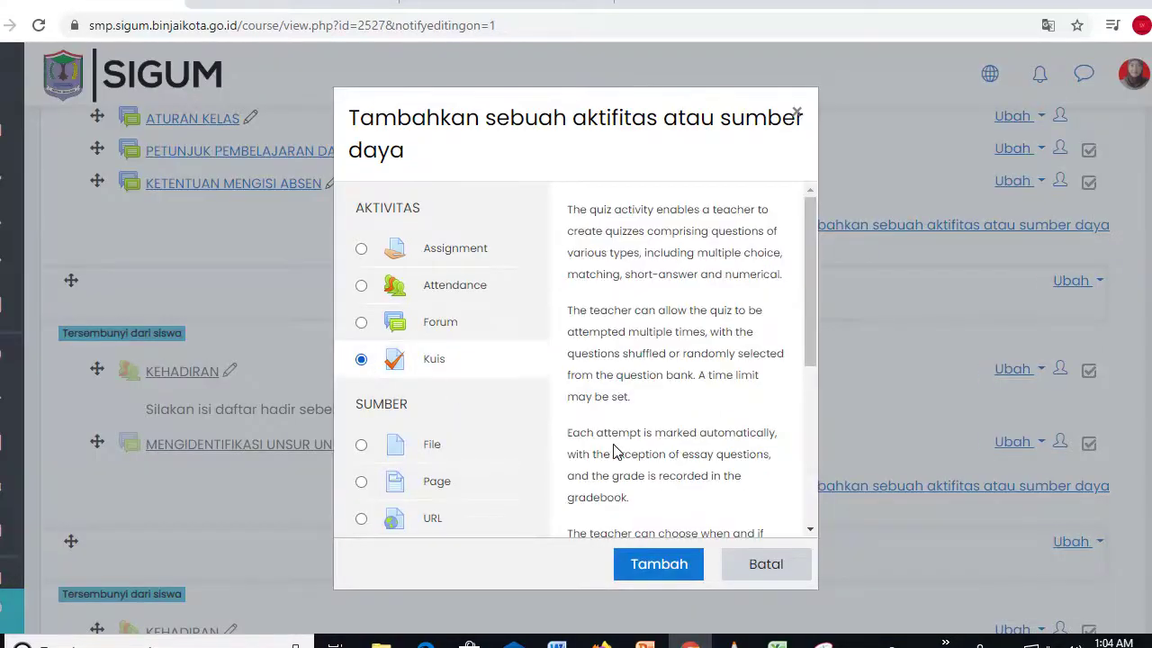
click(639, 568)
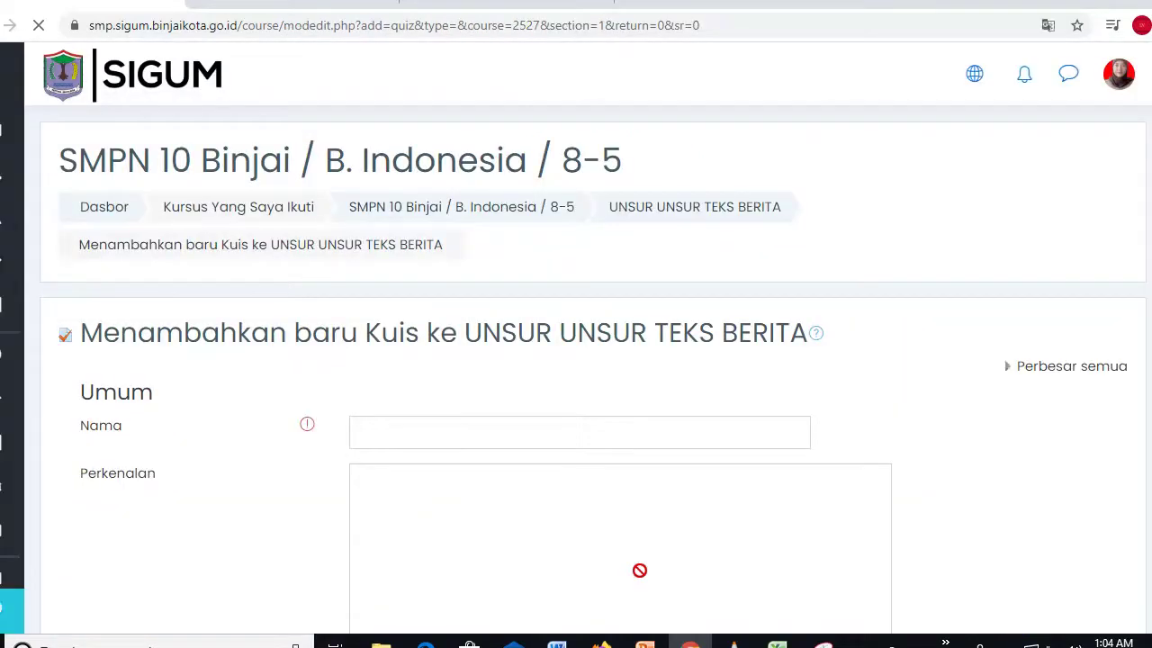
Name the quiz SOAL LATIHAN and expand its Timing settings
click(421, 425)
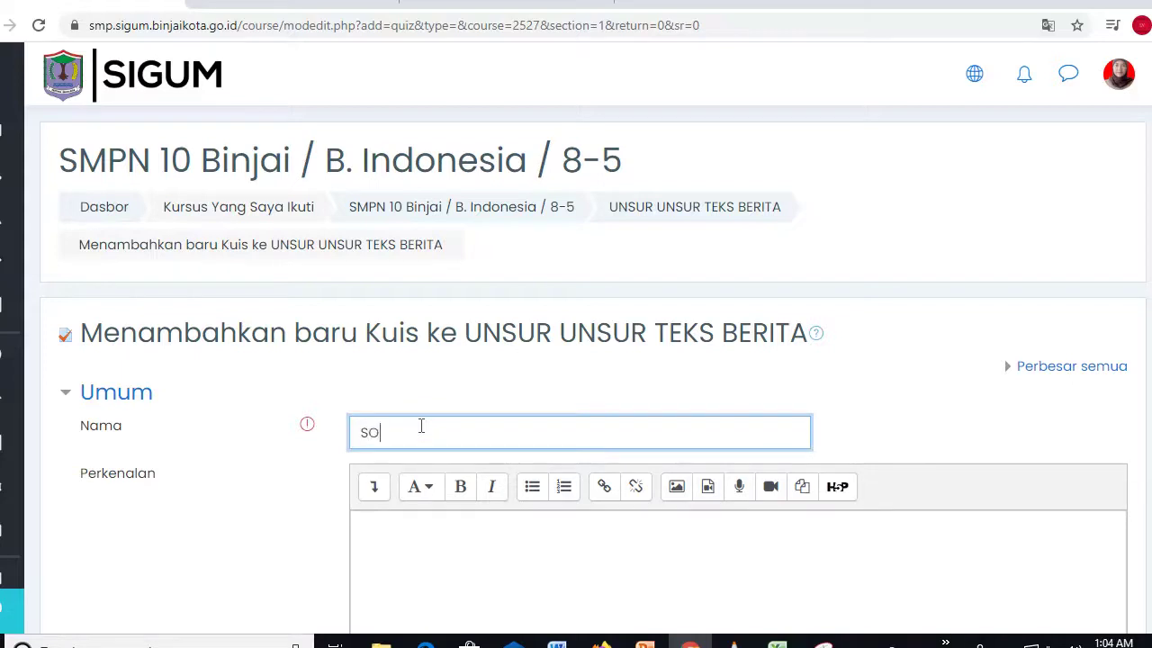
text(SOAL LATIHAN)
scroll(576, 360, down, 5)
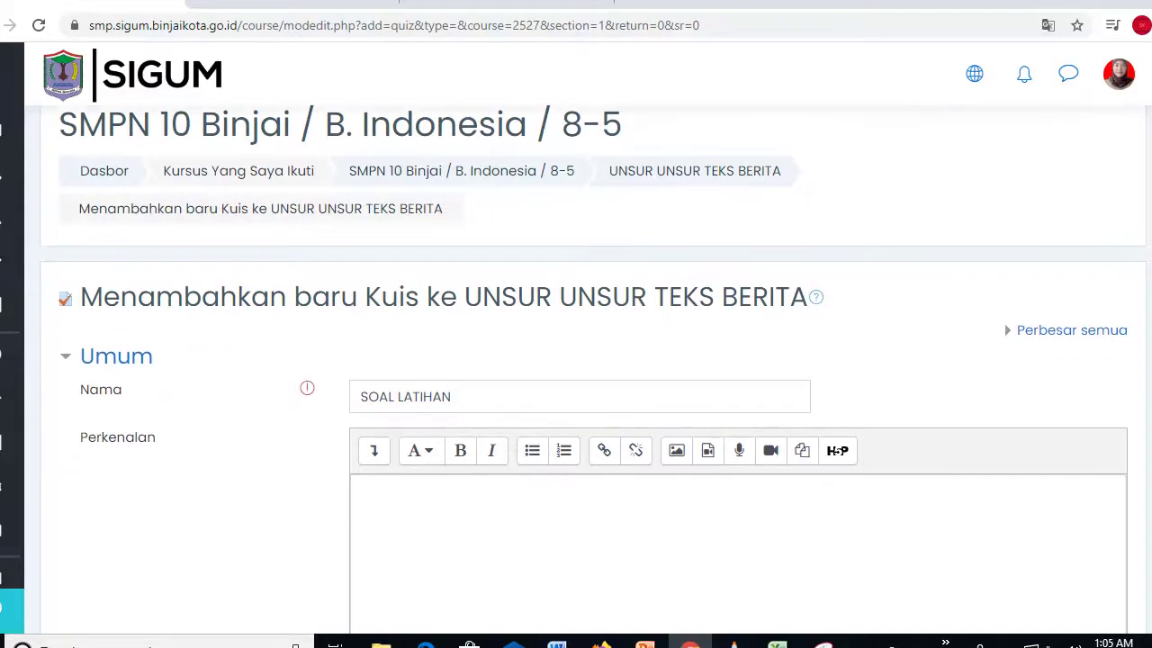
scroll(575, 360, down, 2)
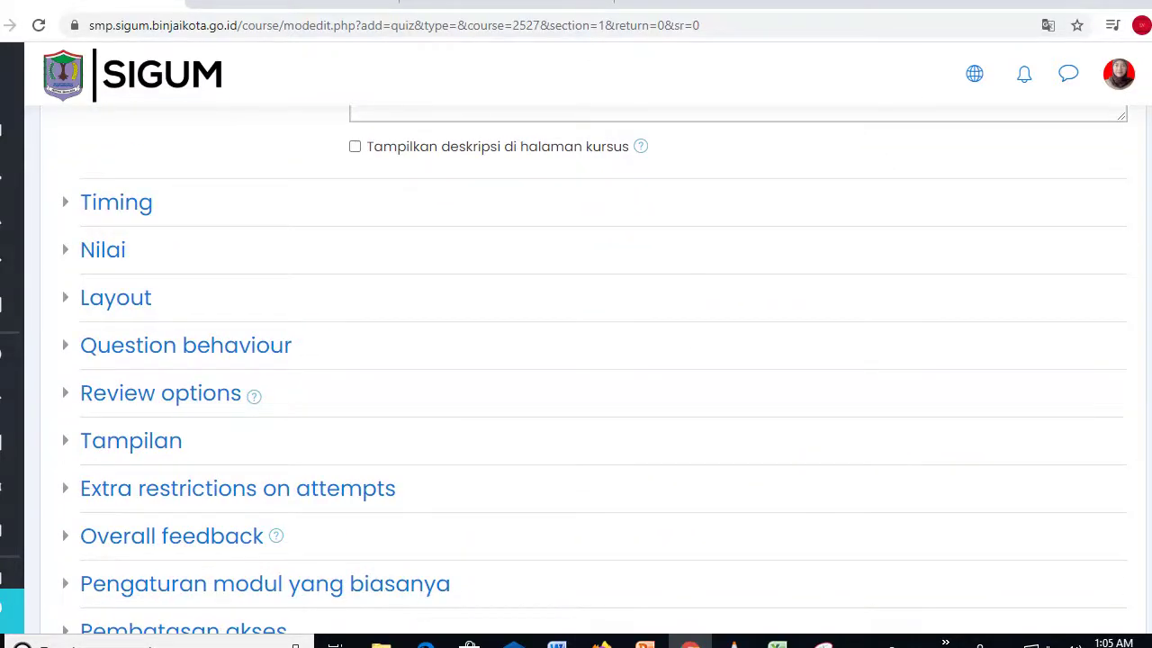
scroll(576, 360, down, 1)
scroll(576, 360, up, 1)
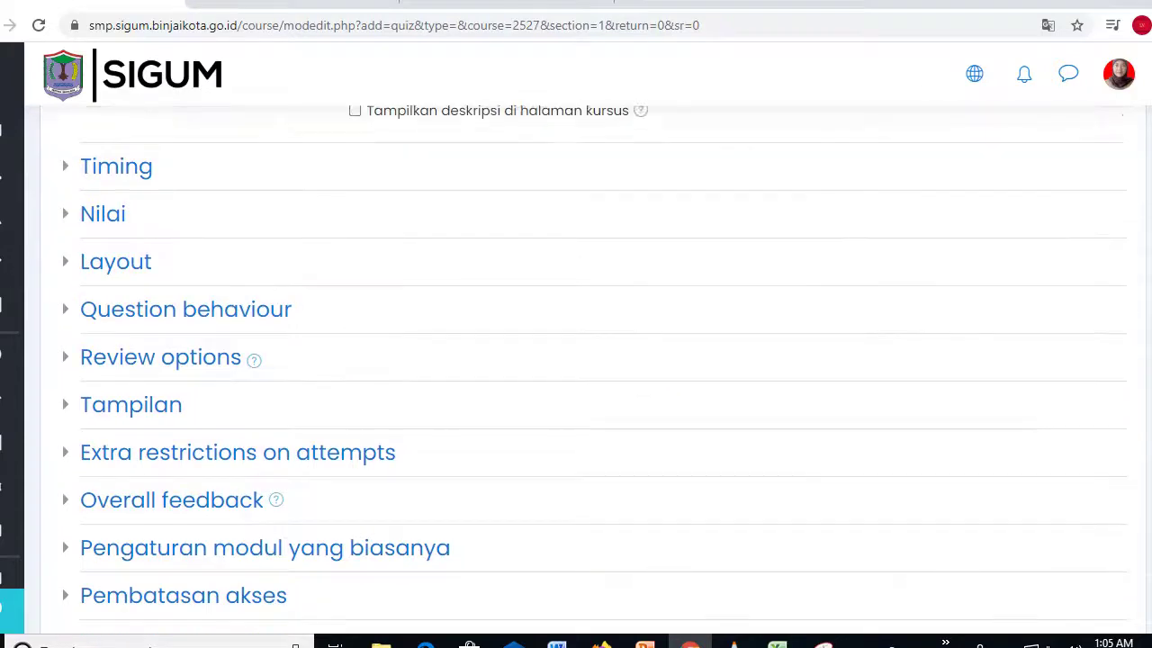
scroll(576, 360, up, 2)
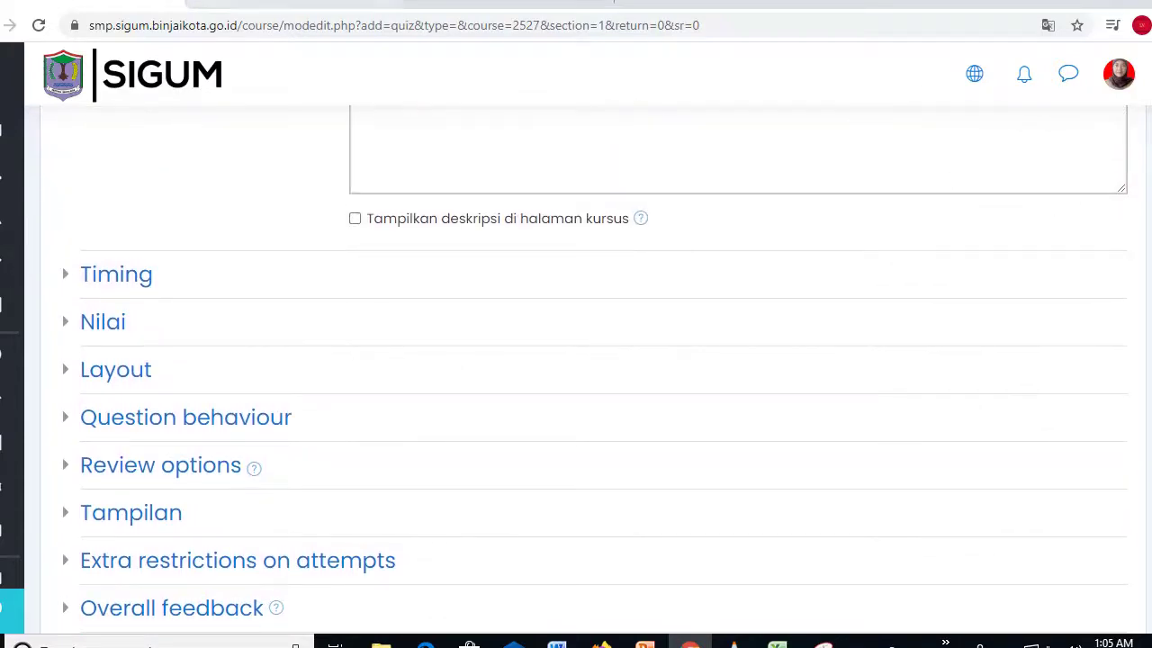
click(118, 282)
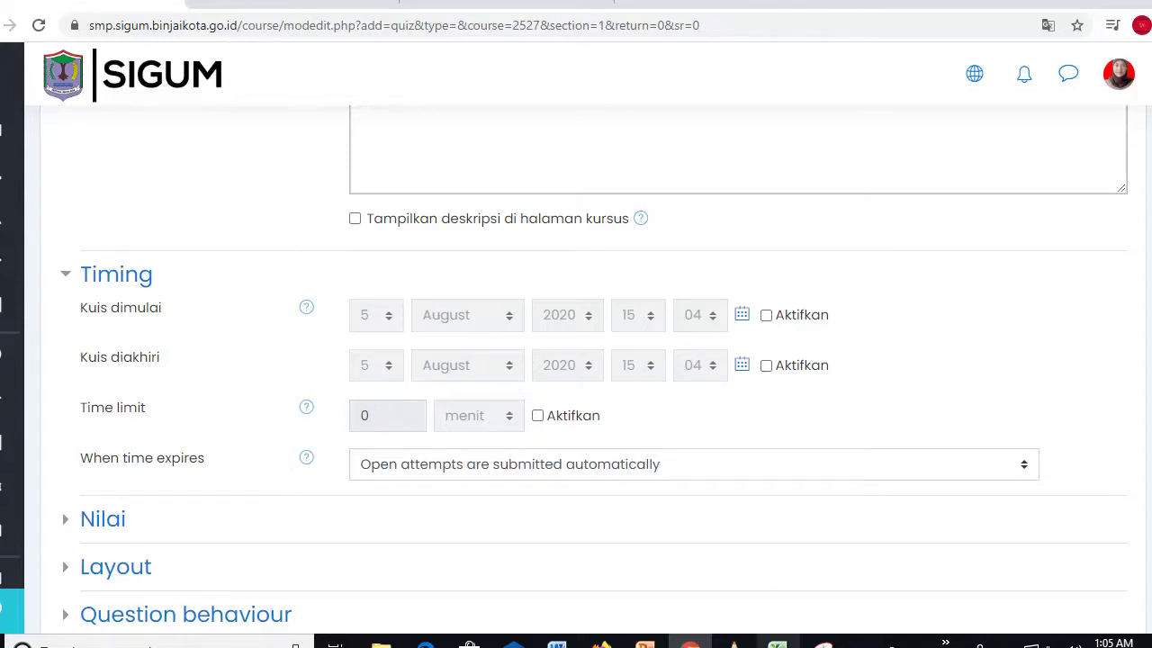
Switch to the Excel workbook, check the dates scheduled for KD 3.1 and 4.1 on Sheet2, and return to the quiz form
click(780, 642)
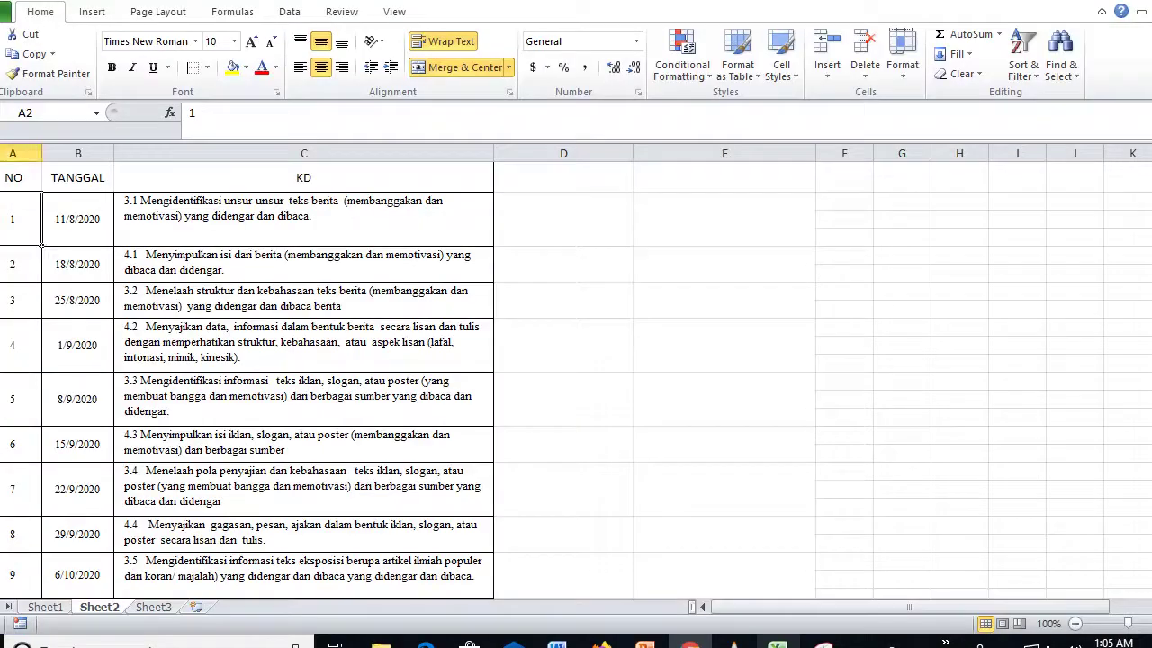
click(80, 221)
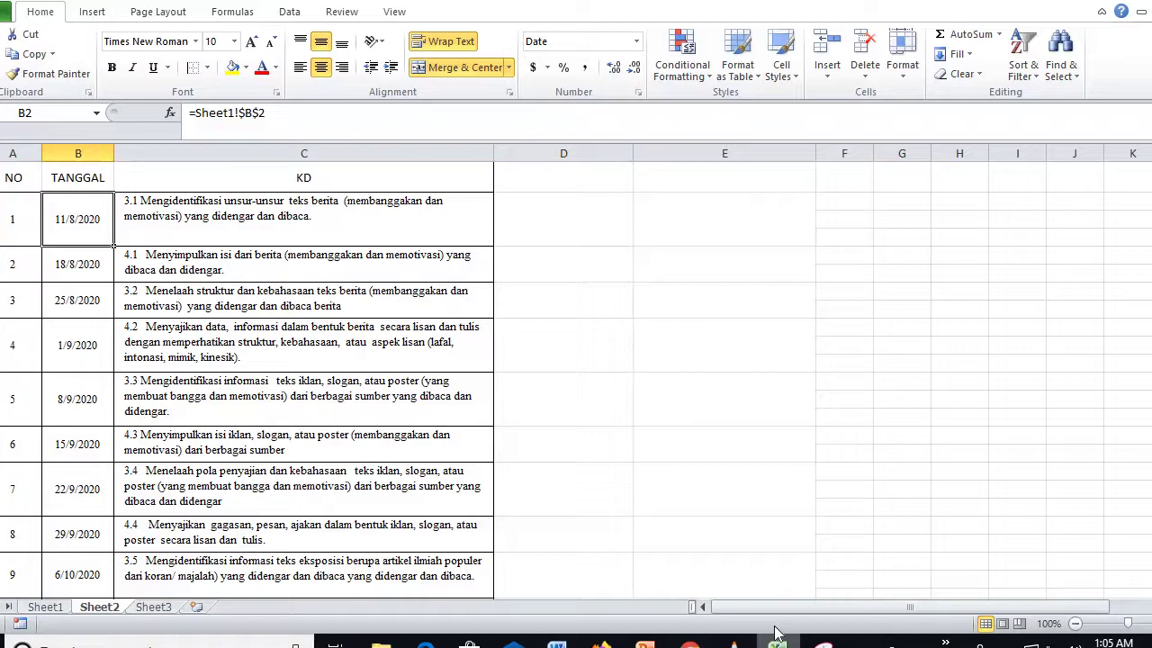
click(78, 258)
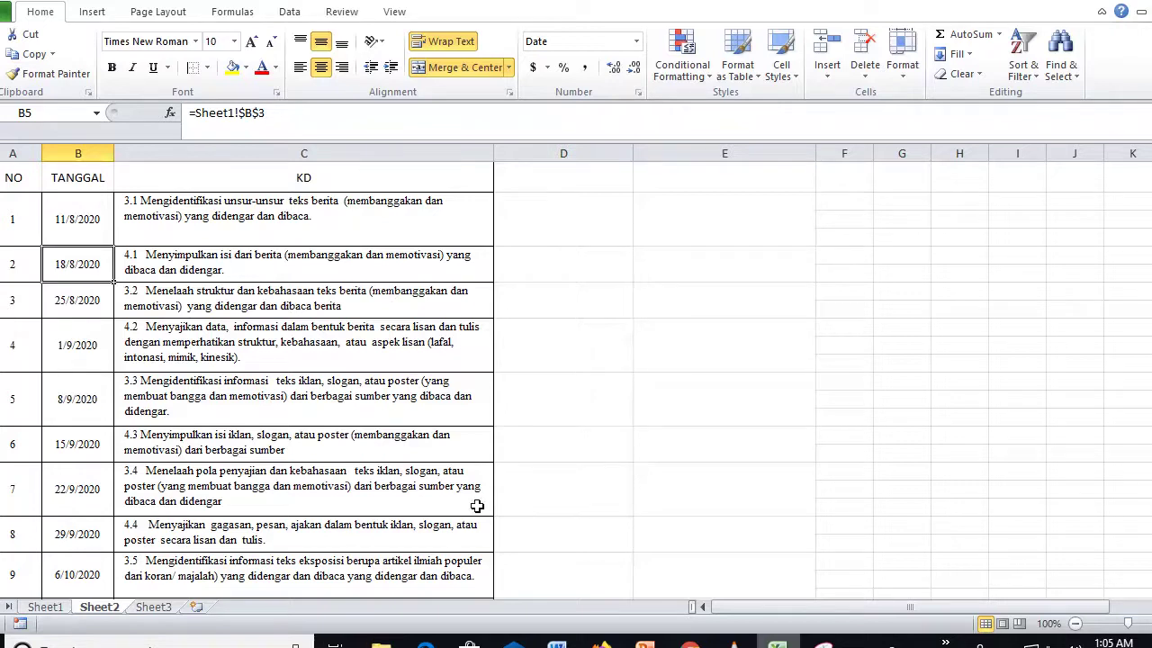
click(690, 644)
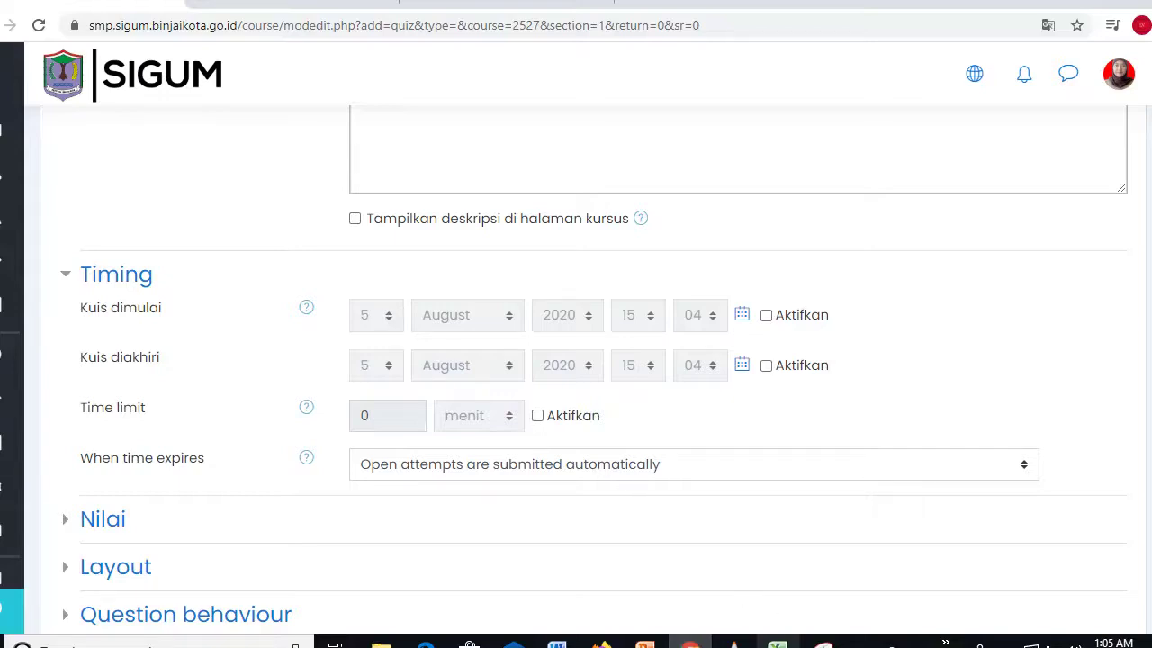
click(778, 641)
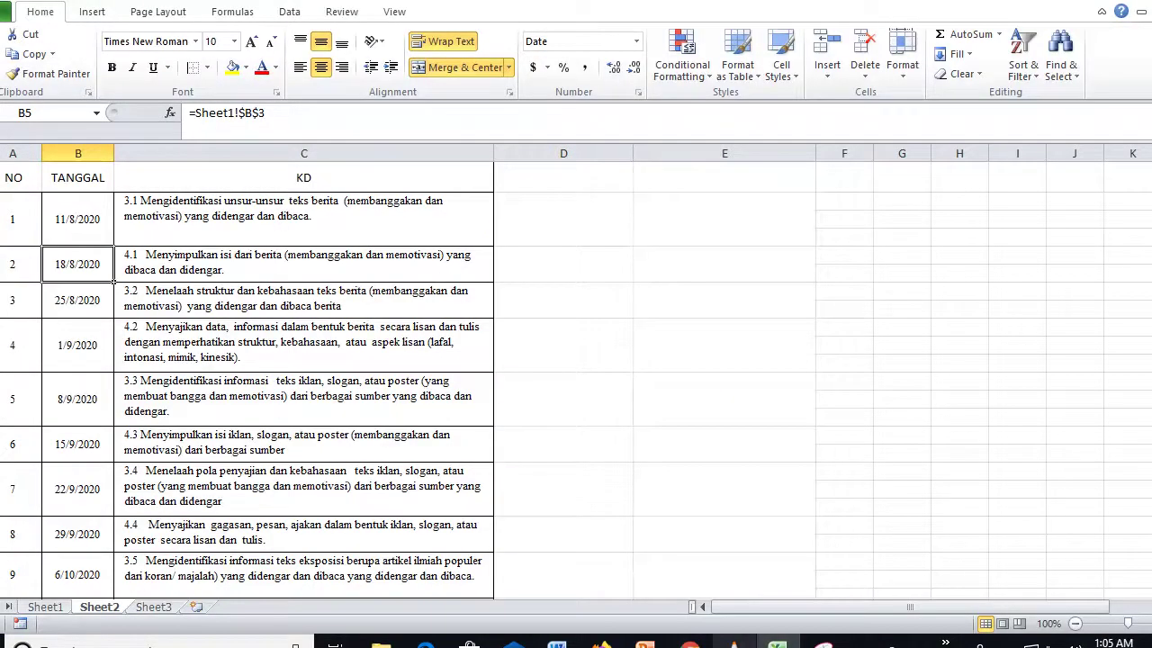
click(690, 641)
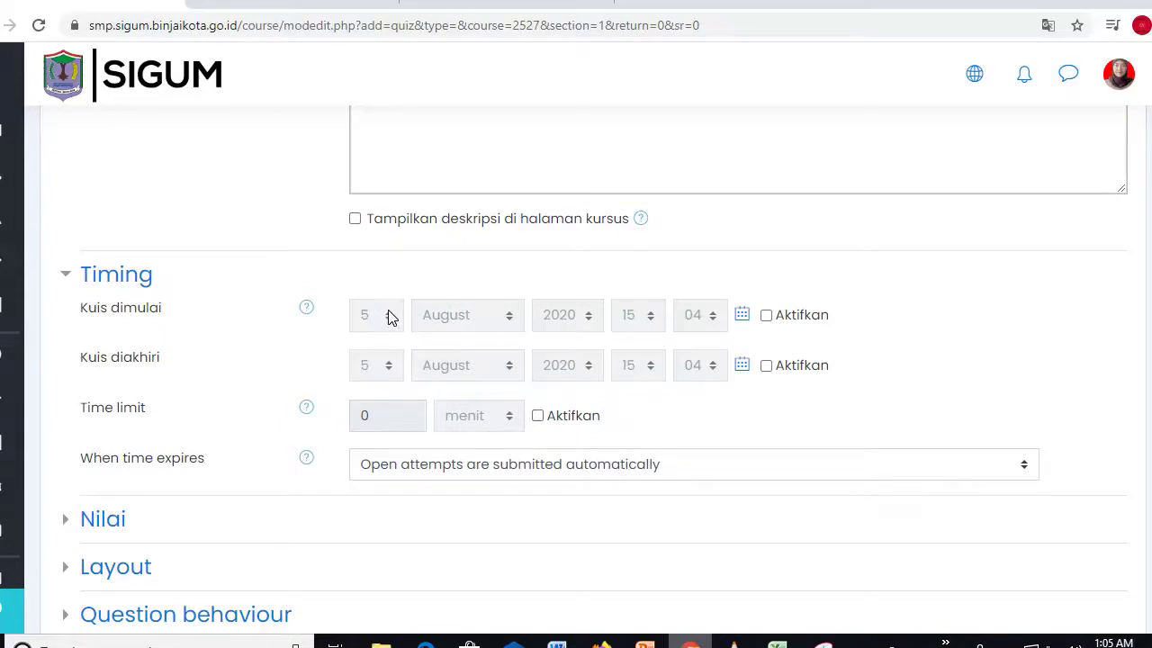
click(538, 415)
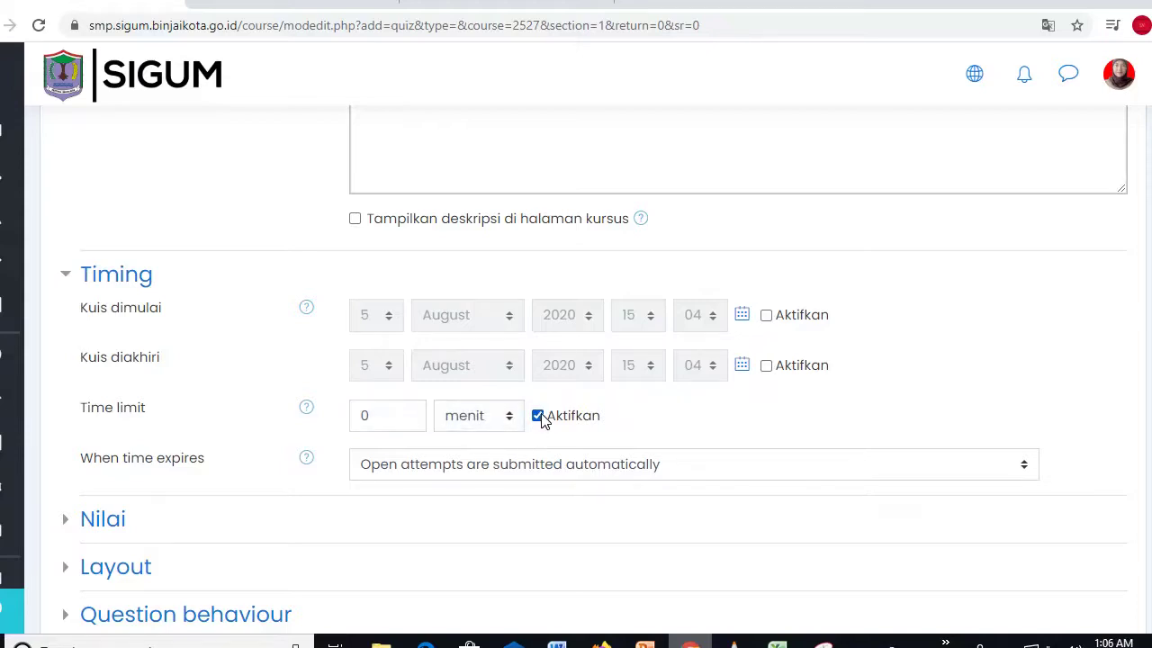
click(538, 416)
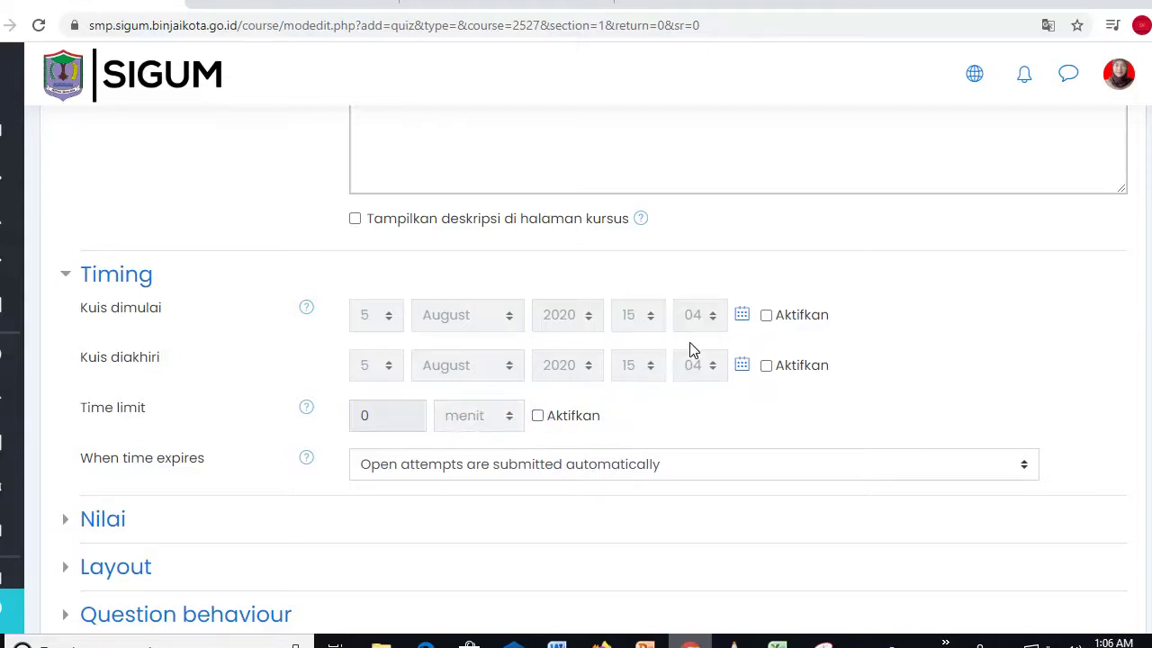
click(765, 317)
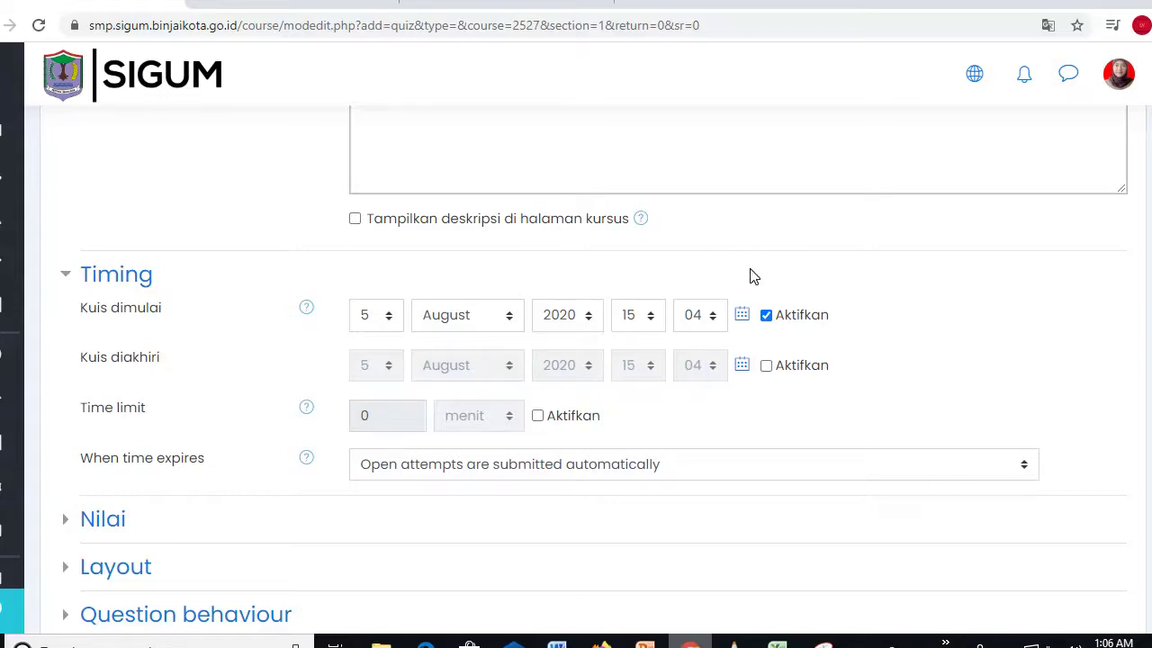
click(766, 316)
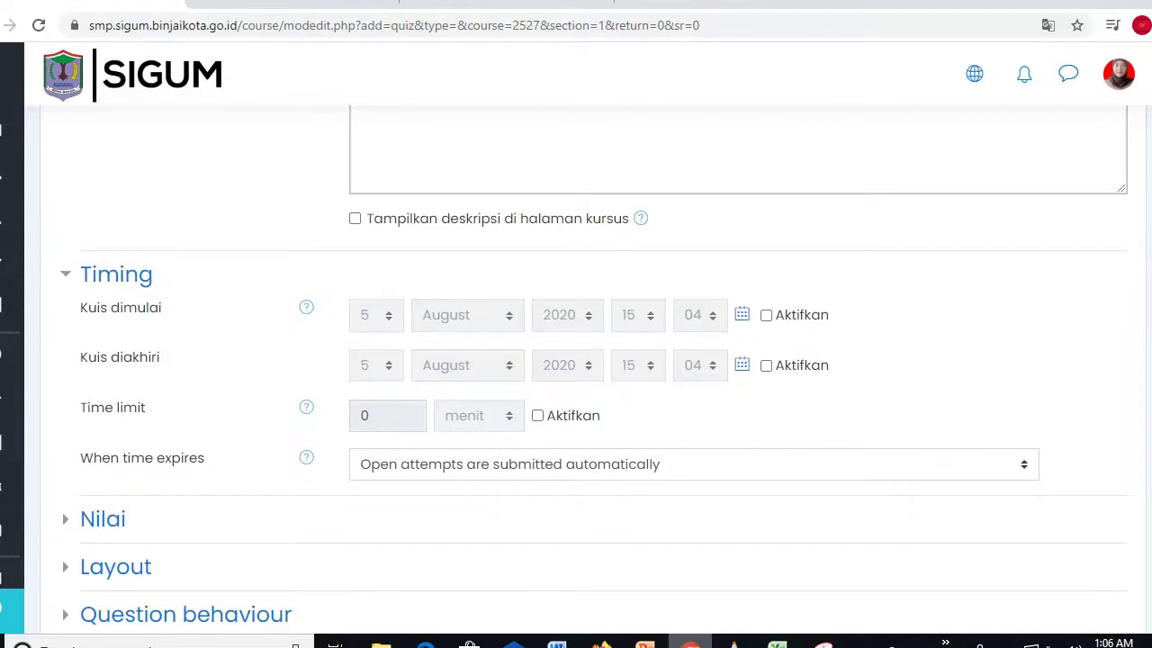
Save and display the SOAL LATIHAN quiz, and open its question editing page
scroll(594, 360, down, 7)
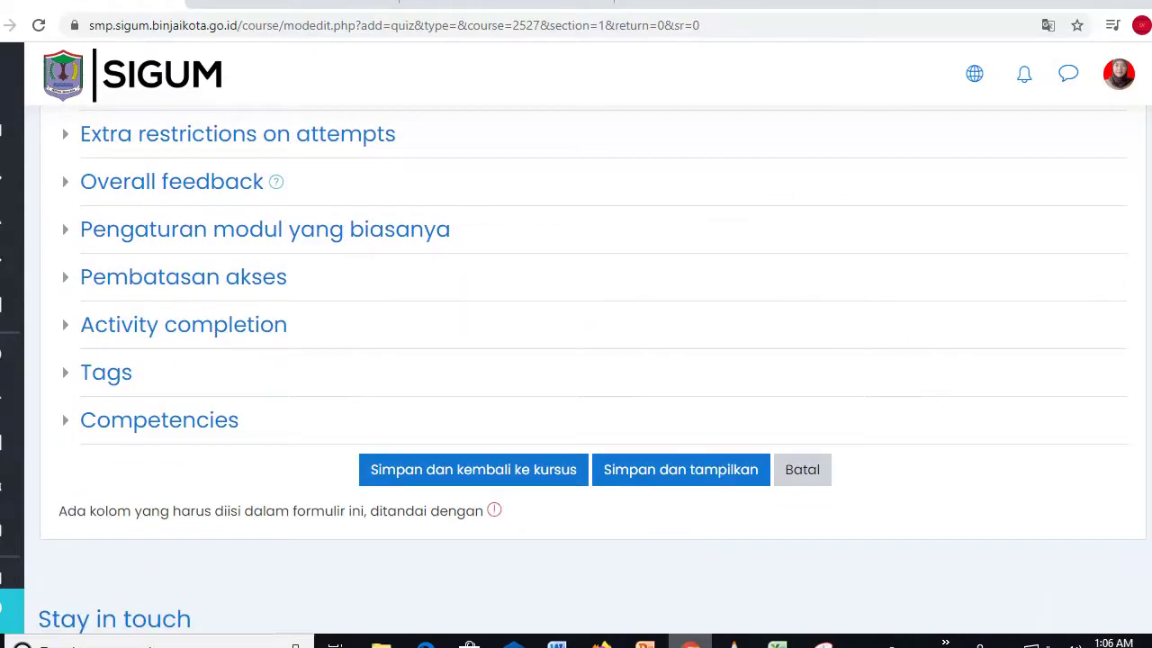
click(689, 476)
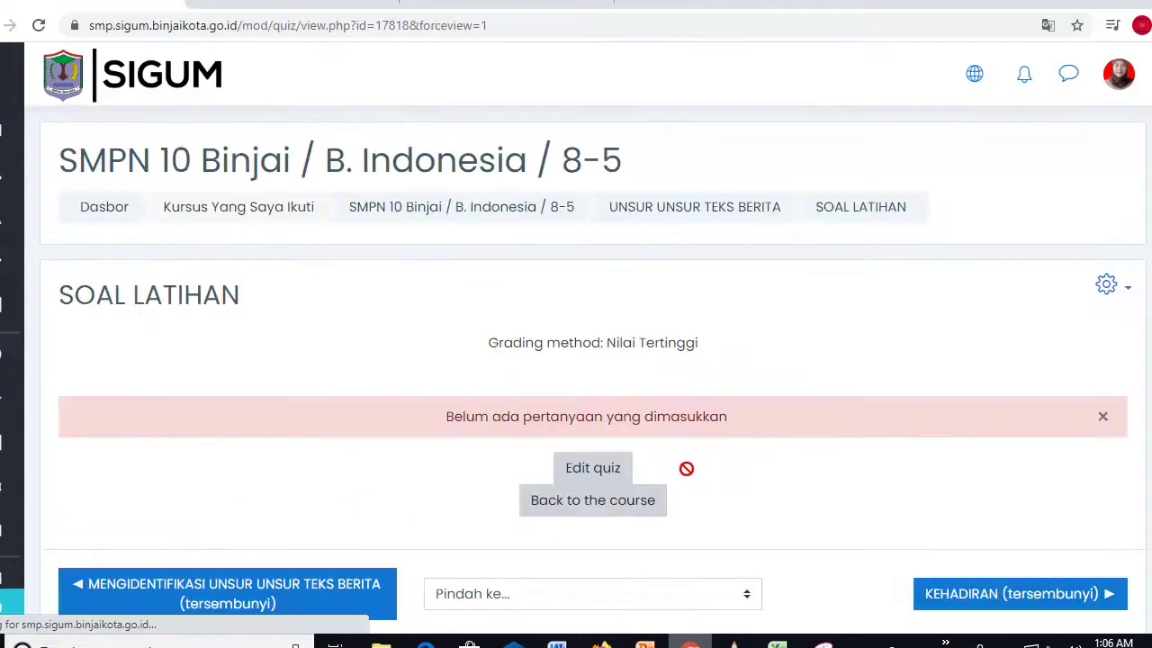
click(588, 475)
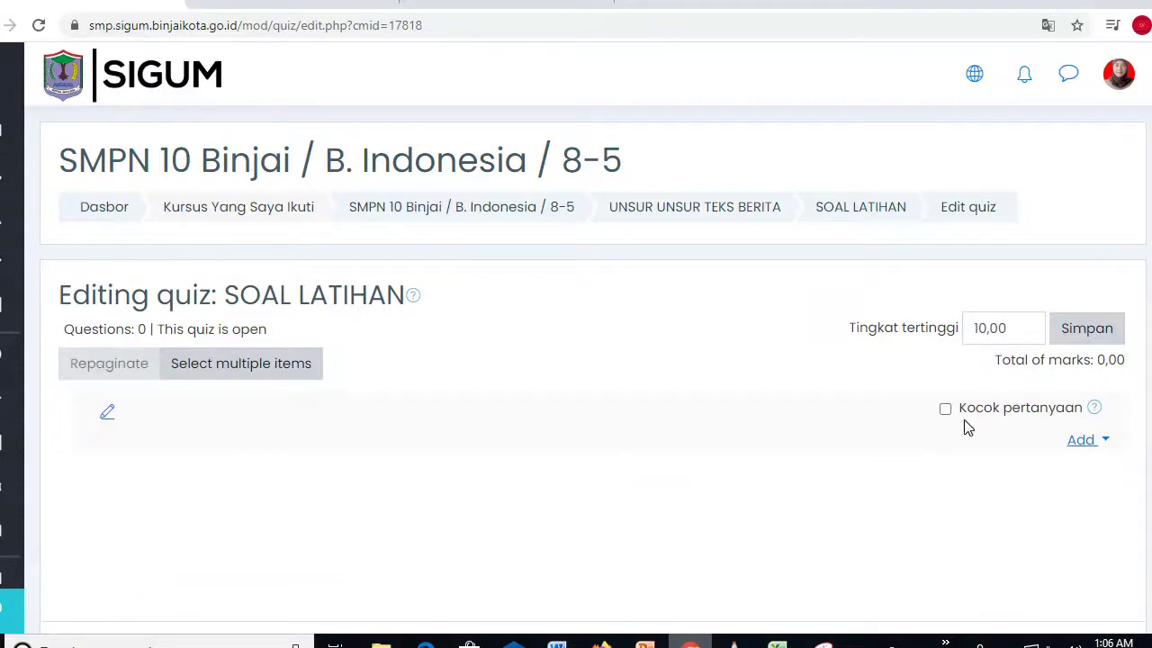
Add all five questions from the 3.1 TEKS BERITA question bank category to the SOAL LATIHAN quiz
click(1084, 442)
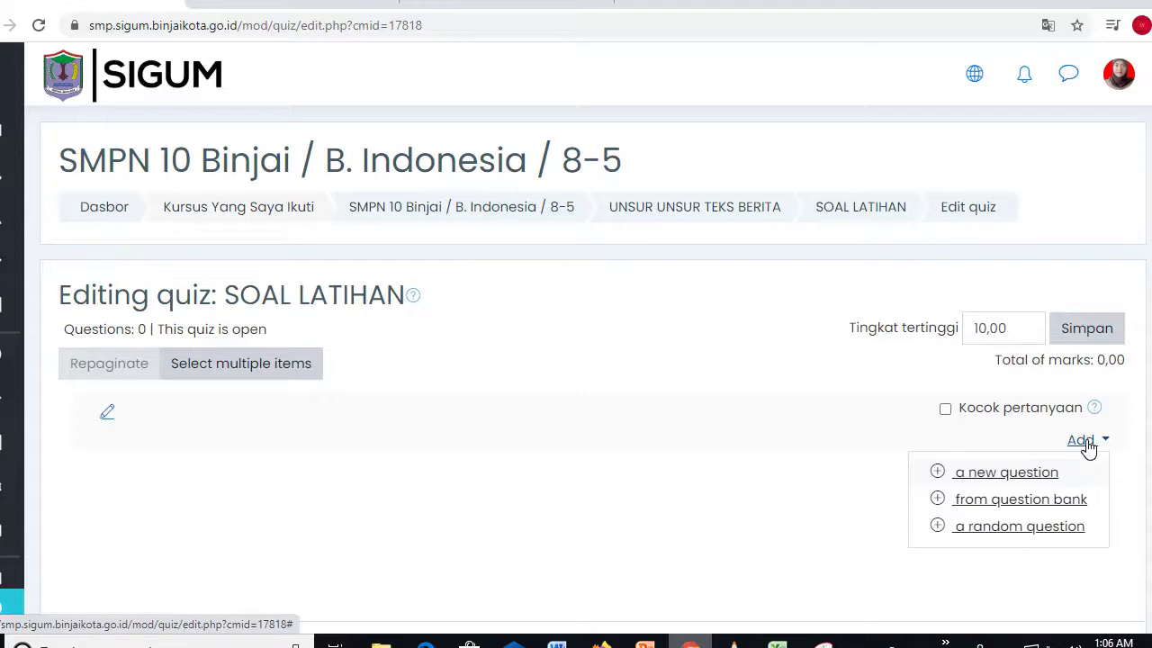
click(1020, 500)
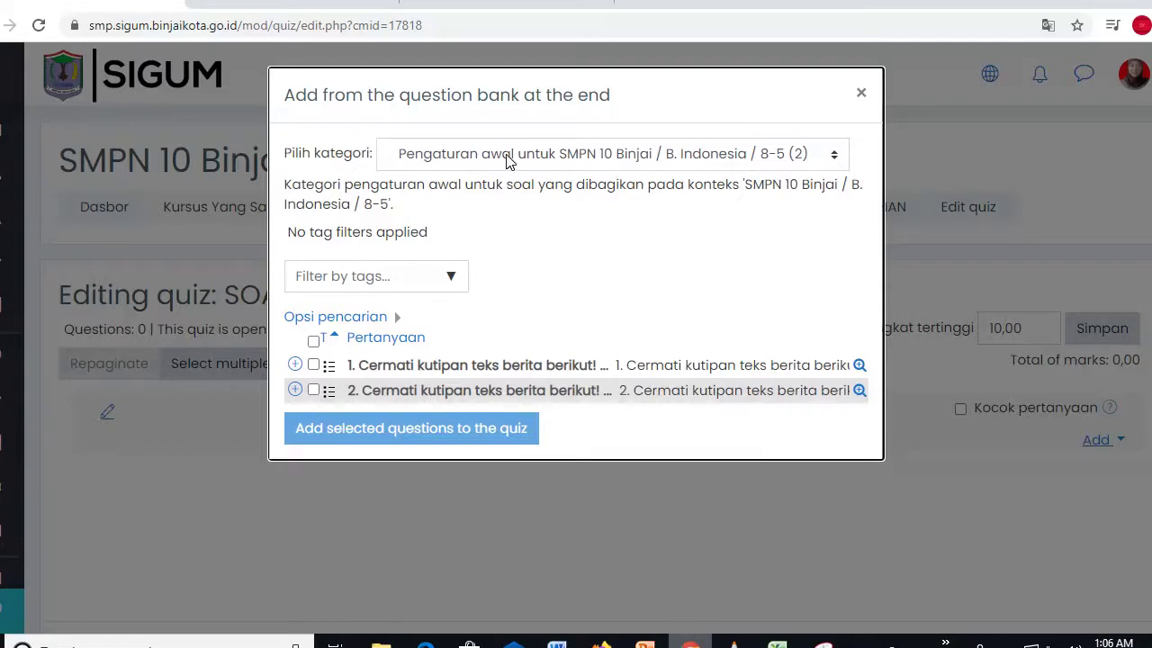
click(835, 165)
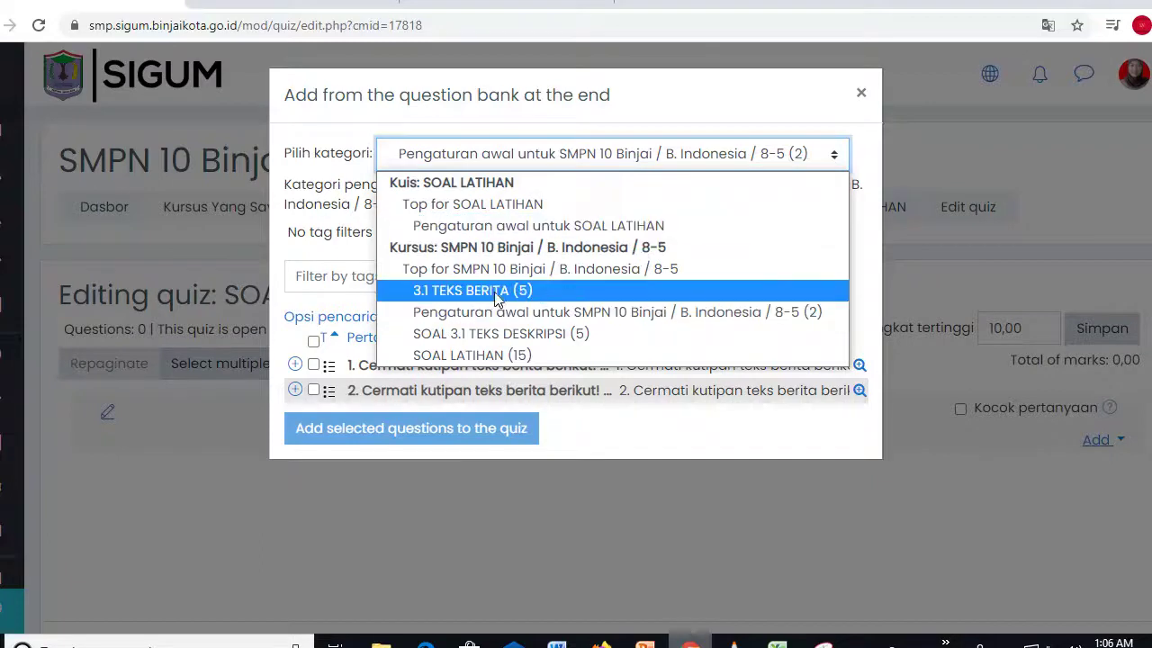
click(481, 292)
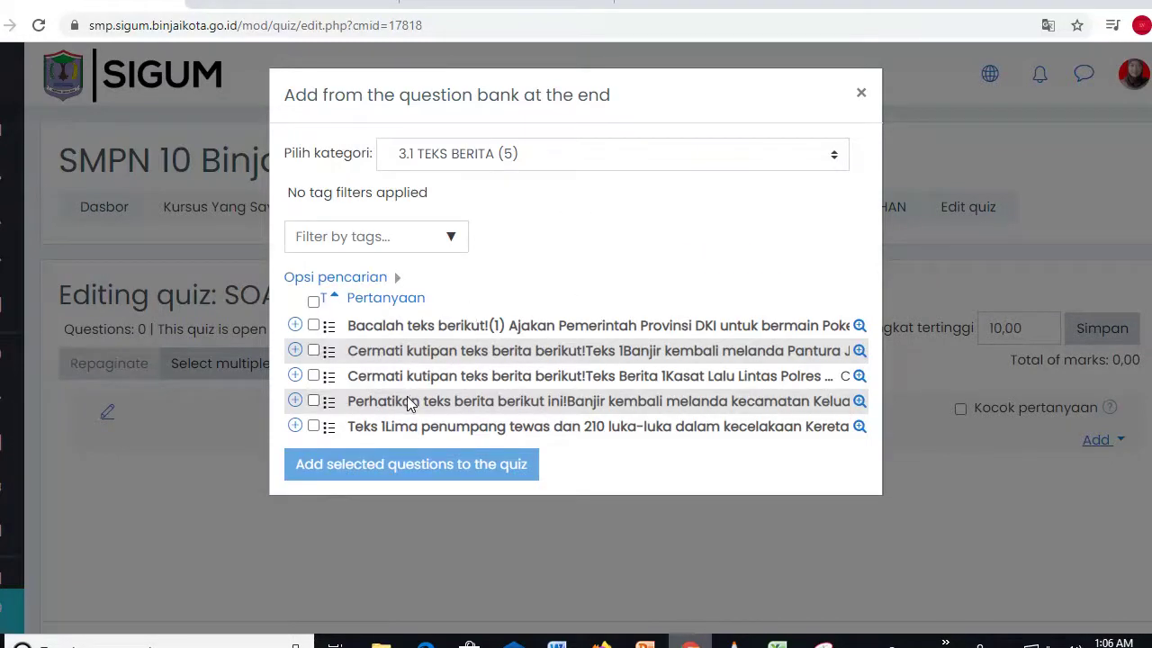
click(313, 326)
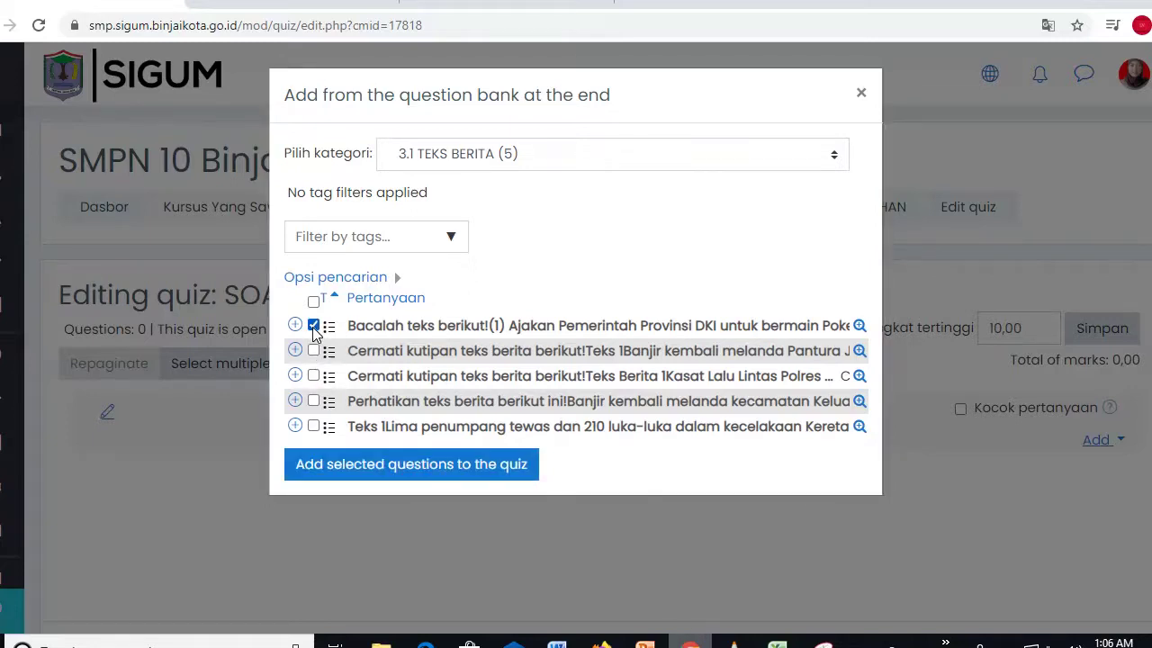
click(314, 351)
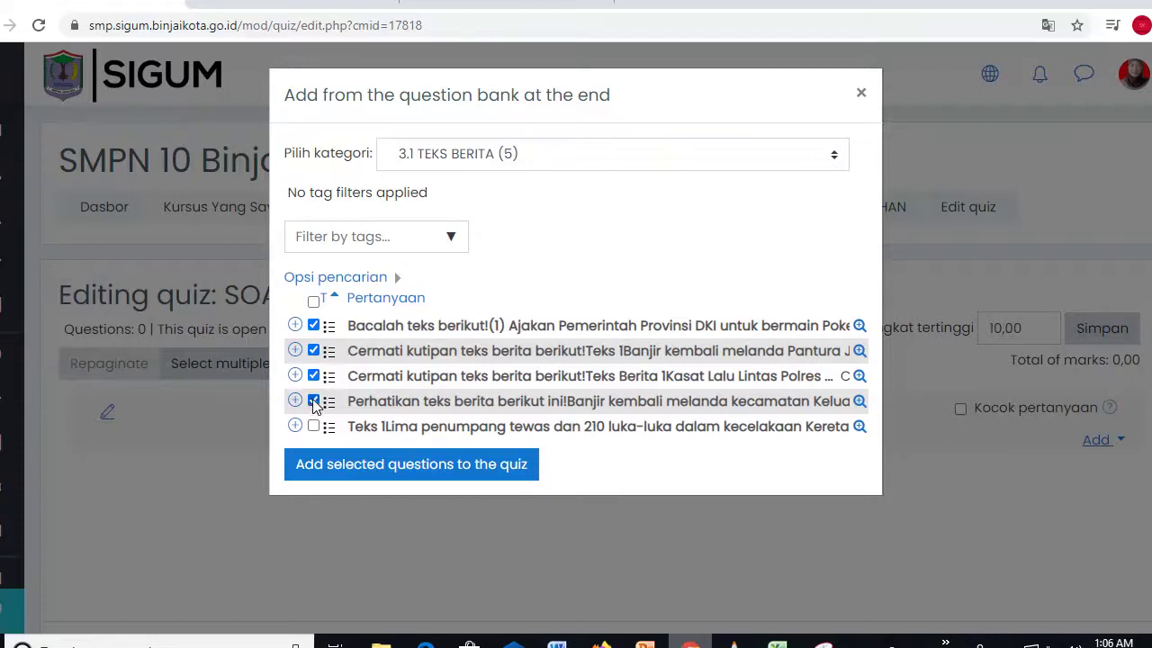
click(313, 426)
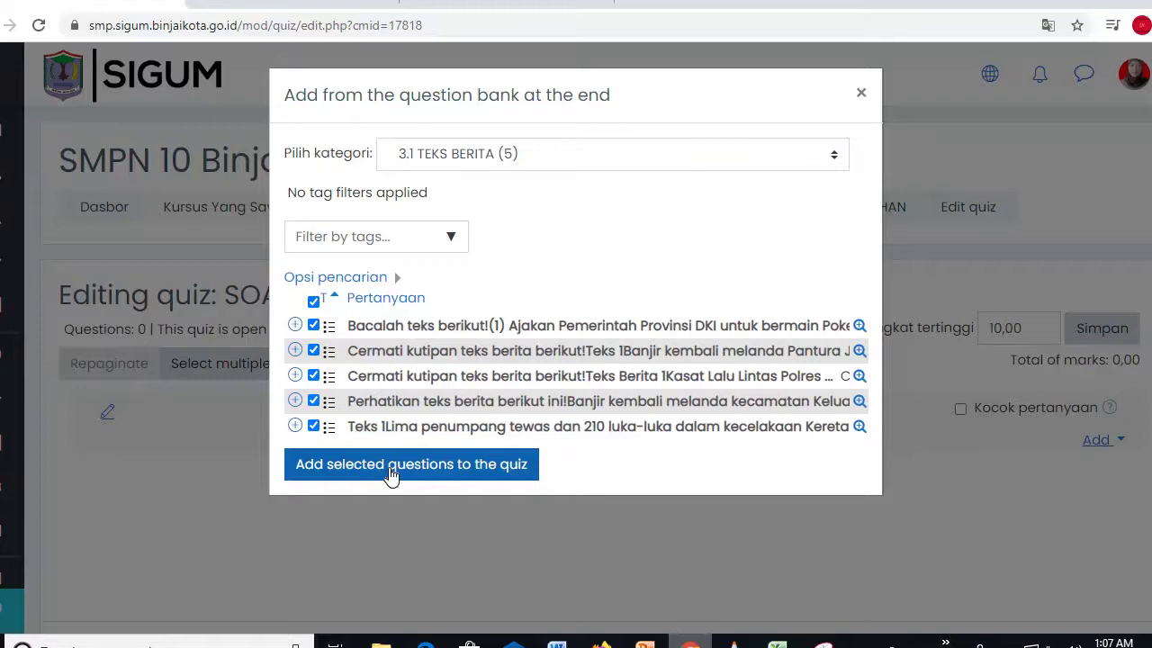
click(391, 468)
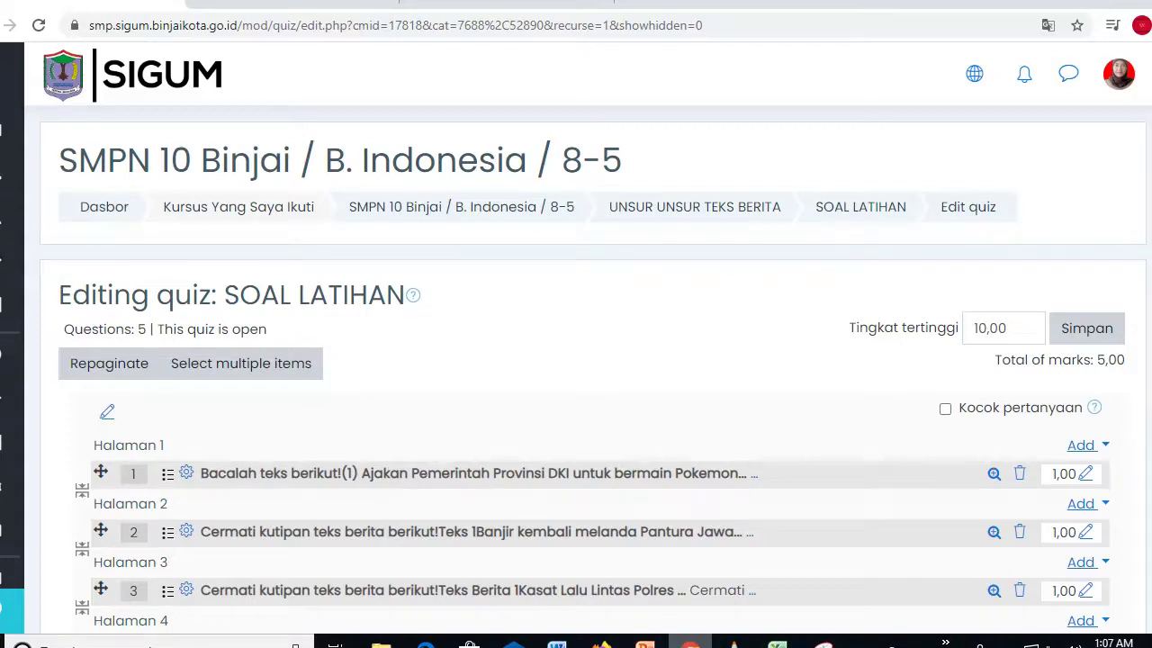
scroll(594, 368, down, 3)
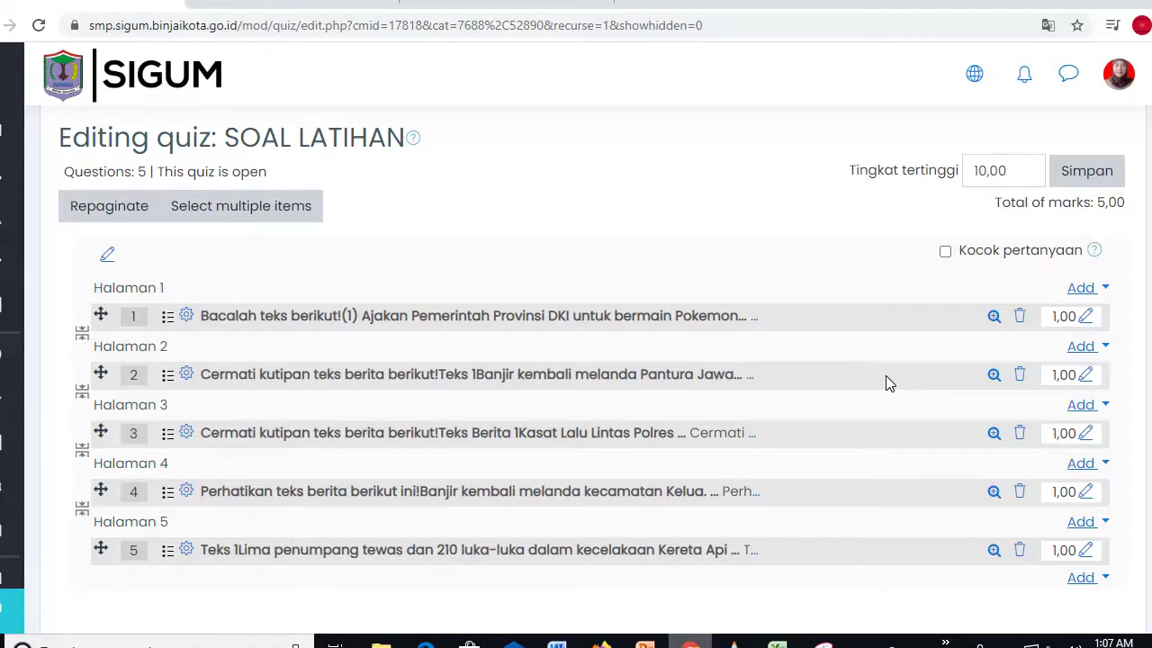
click(1087, 316)
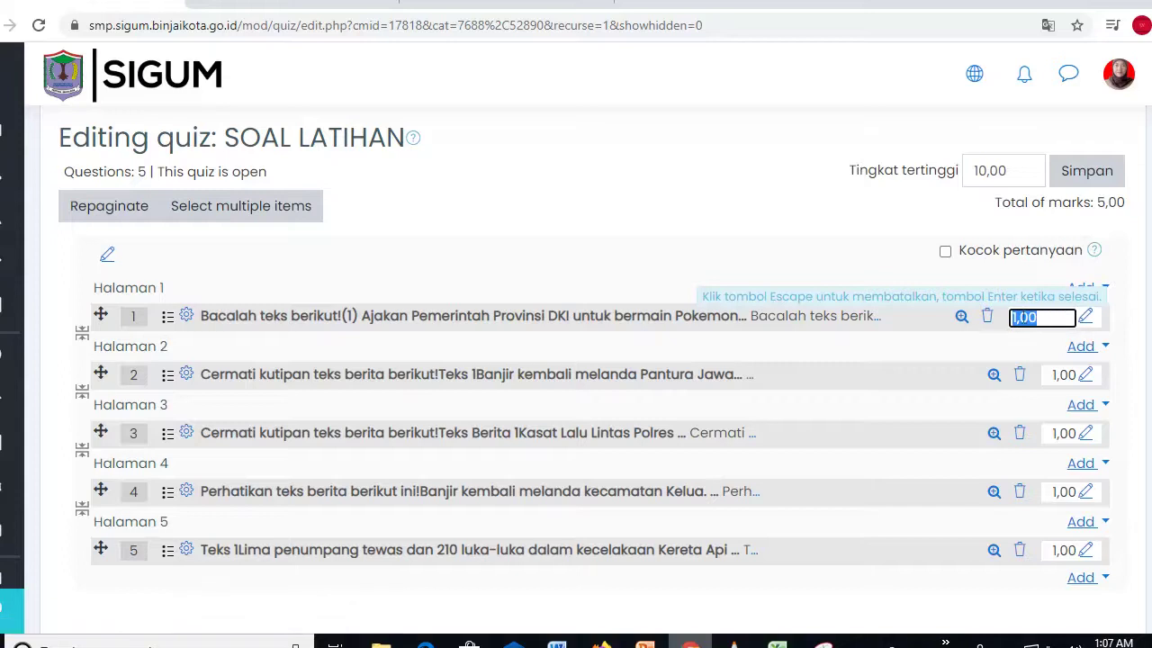
click(1022, 319)
key(BackSpace)
text(20)
drag(1049, 317, 997, 309)
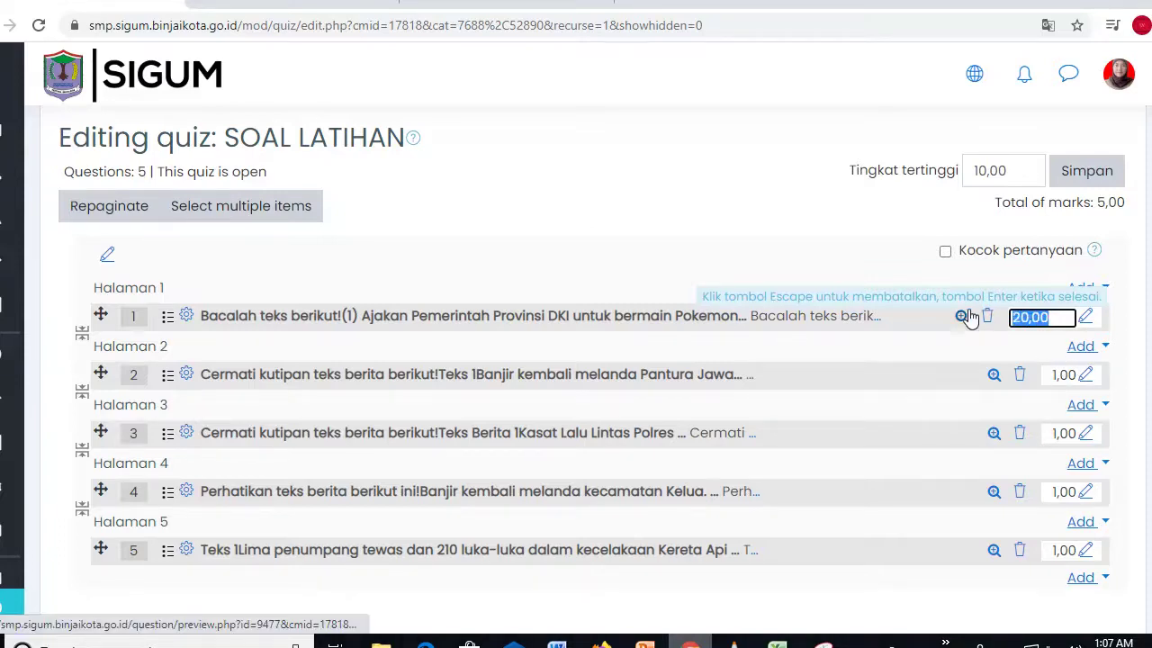
key(Escape)
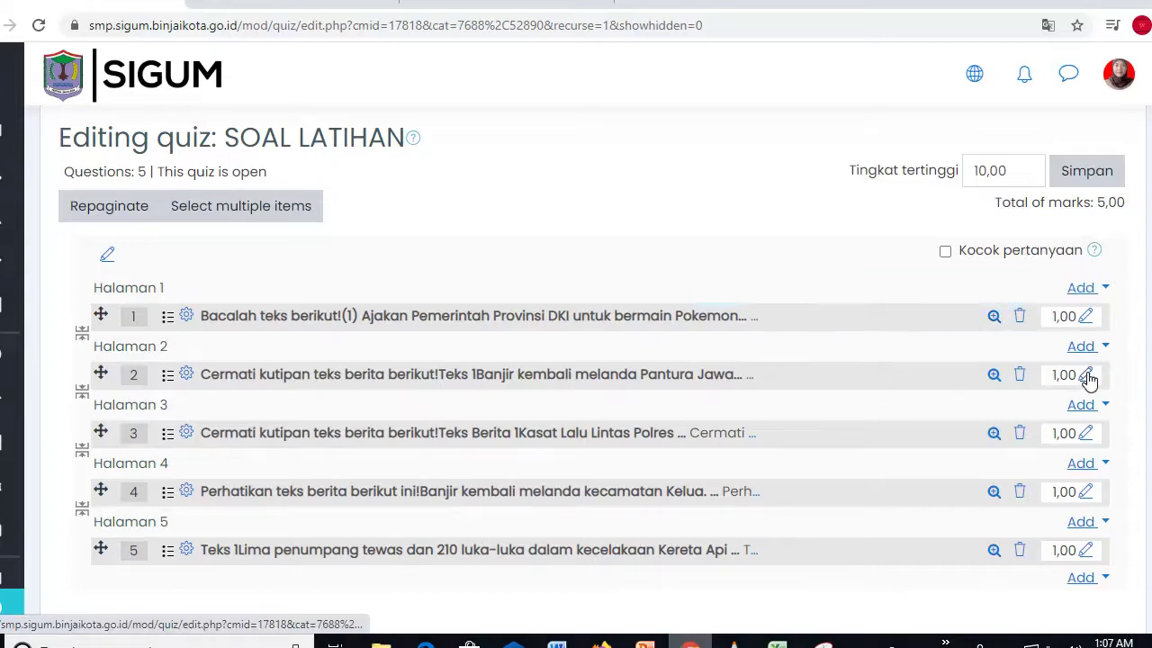
Set the marks of question 2 and question 1 to 20,00 each
click(1086, 376)
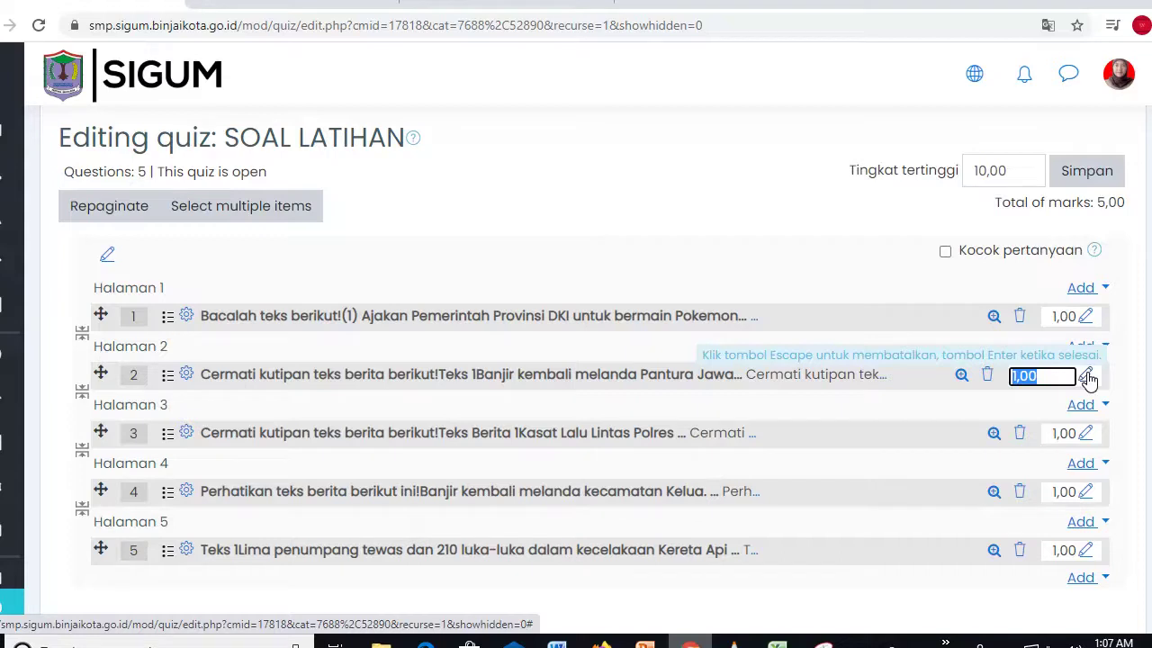
text(20,00)
key(Return)
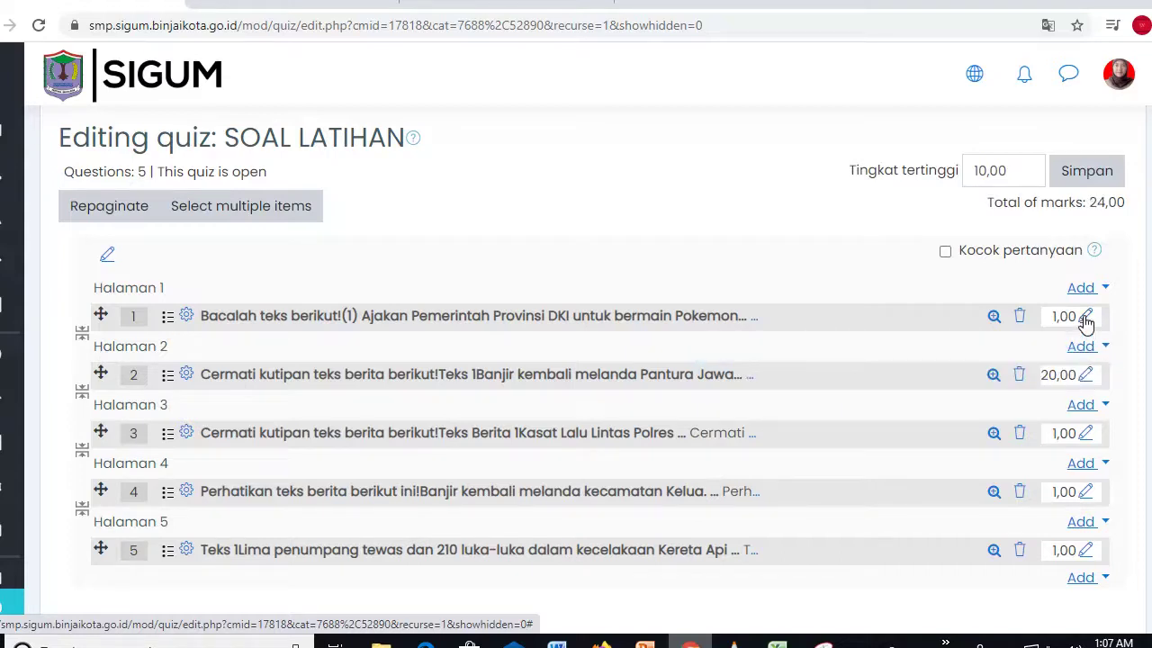
click(1086, 320)
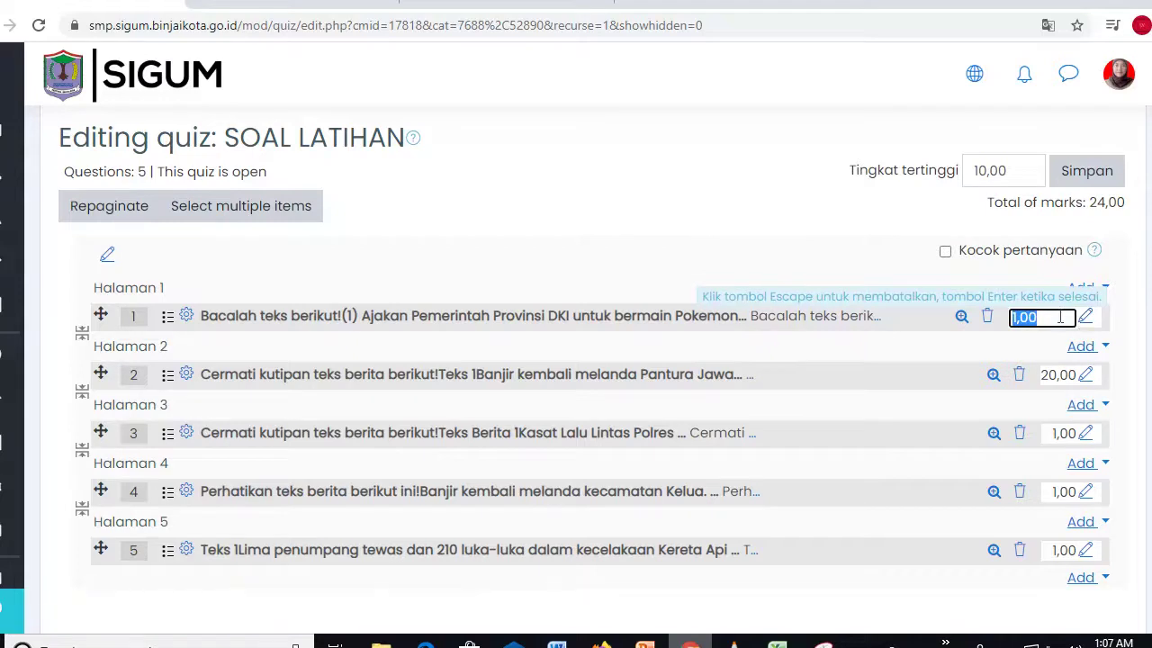
text(20,00)
key(Return)
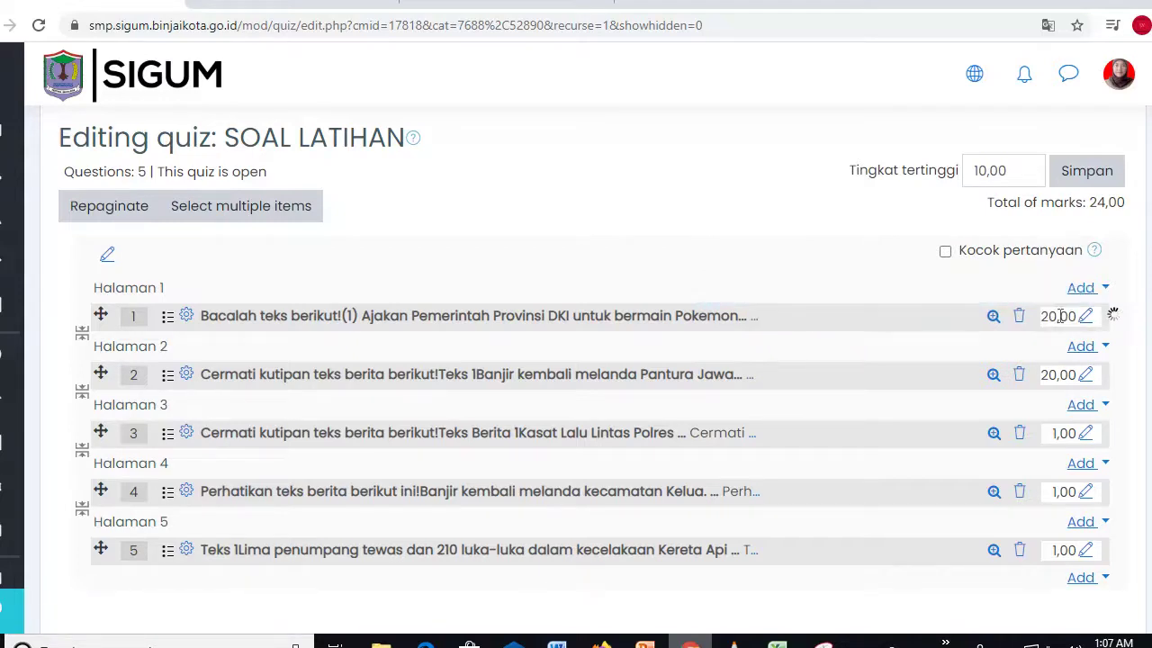
Set the marks of questions 3, 4 and 5 to 20,00 each
click(1086, 433)
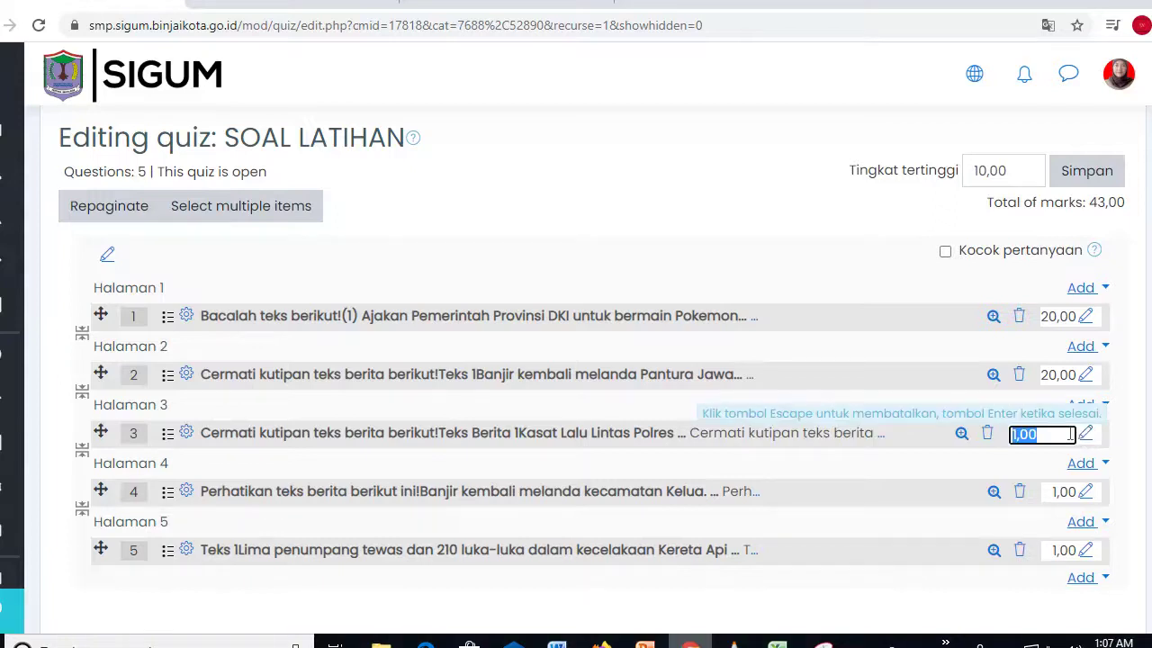
text(20,00)
key(Return)
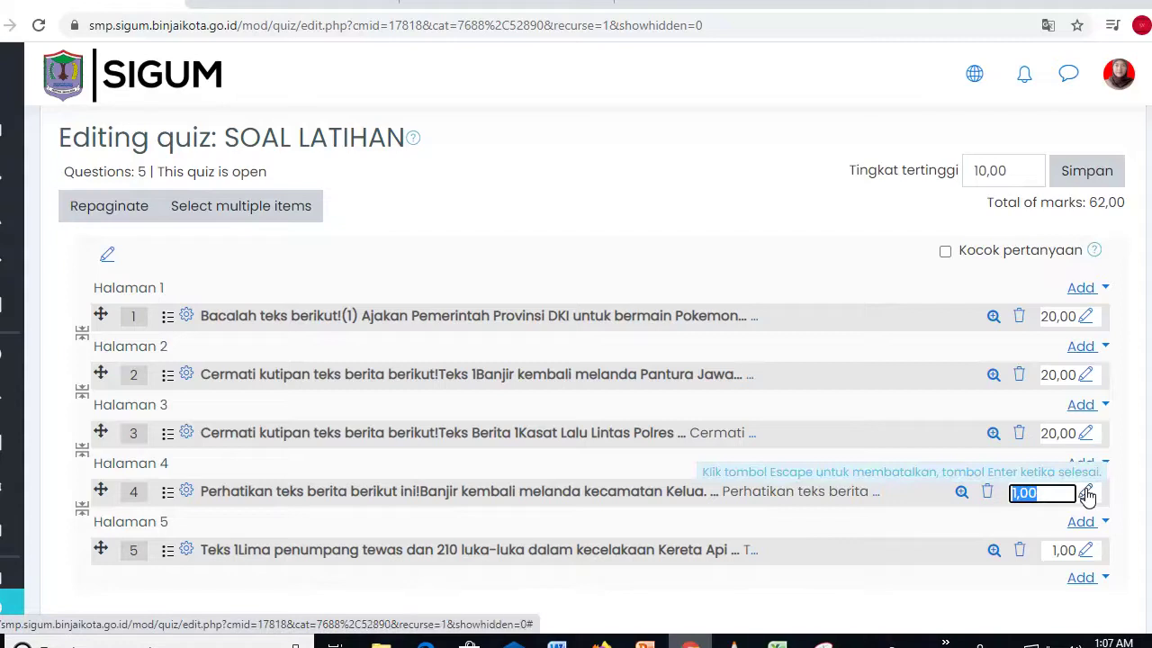
text(20,00)
key(Return)
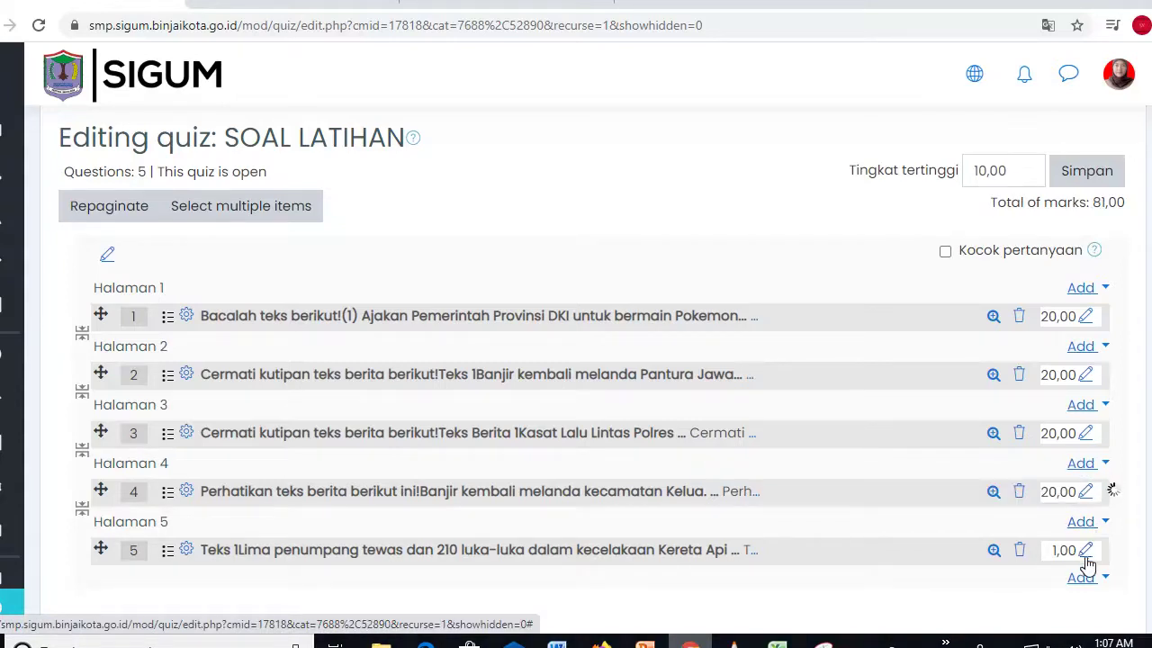
click(1086, 550)
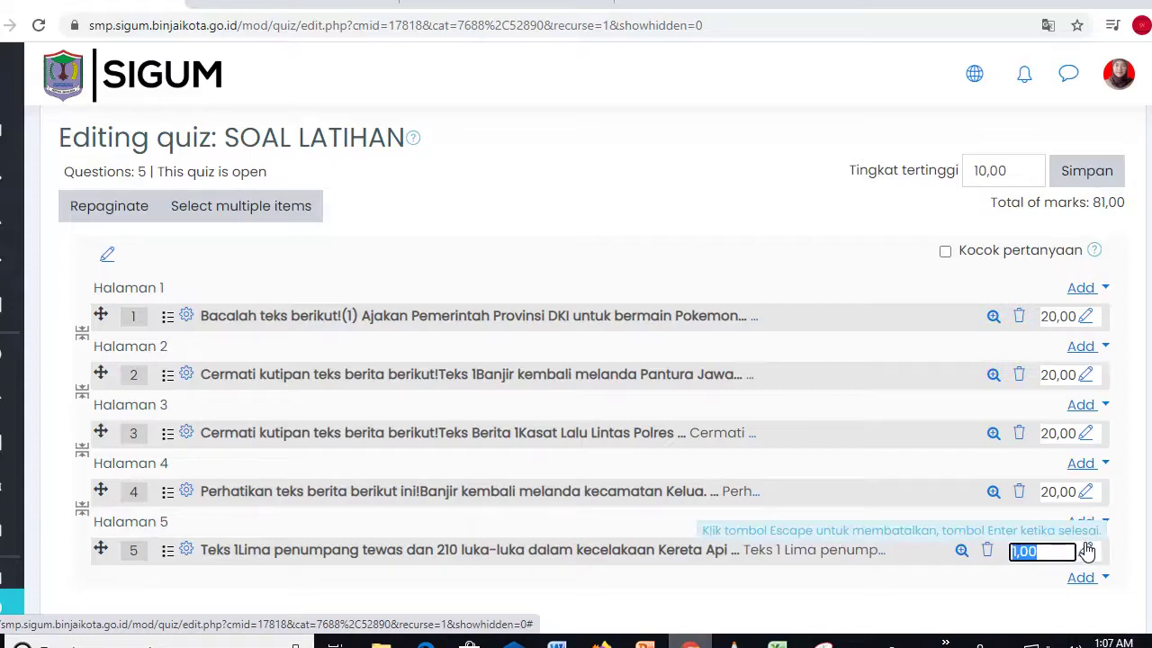
text(20,00)
key(Return)
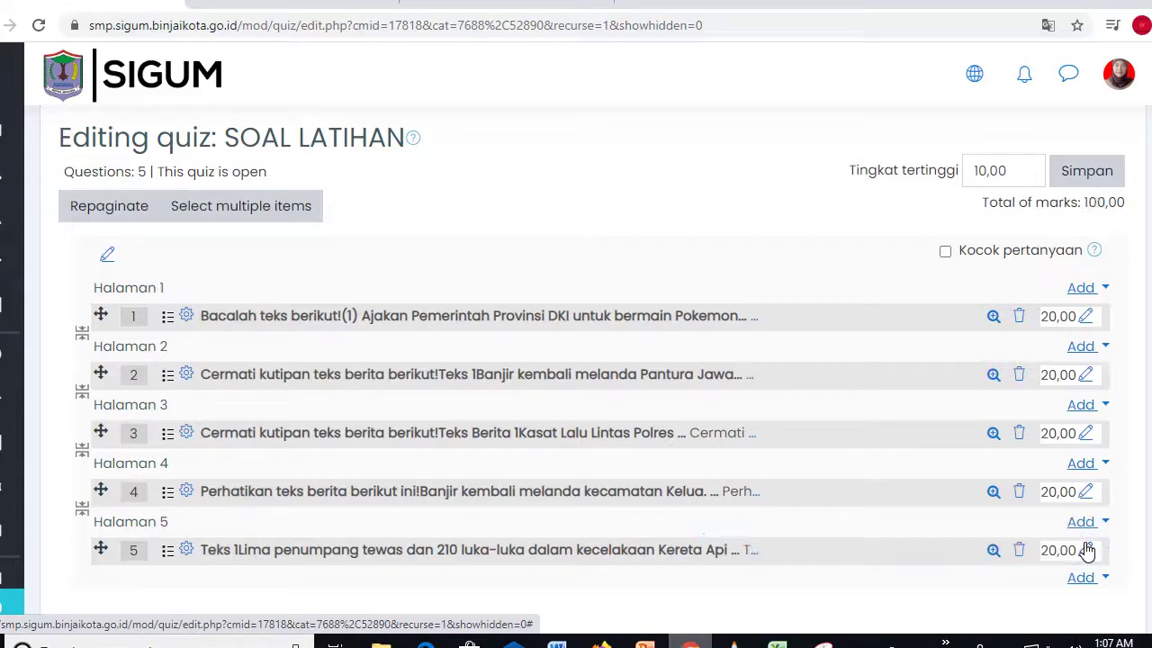
Set the quiz's maximum grade (Tingkat tertinggi) to 100,00 and save it
click(986, 174)
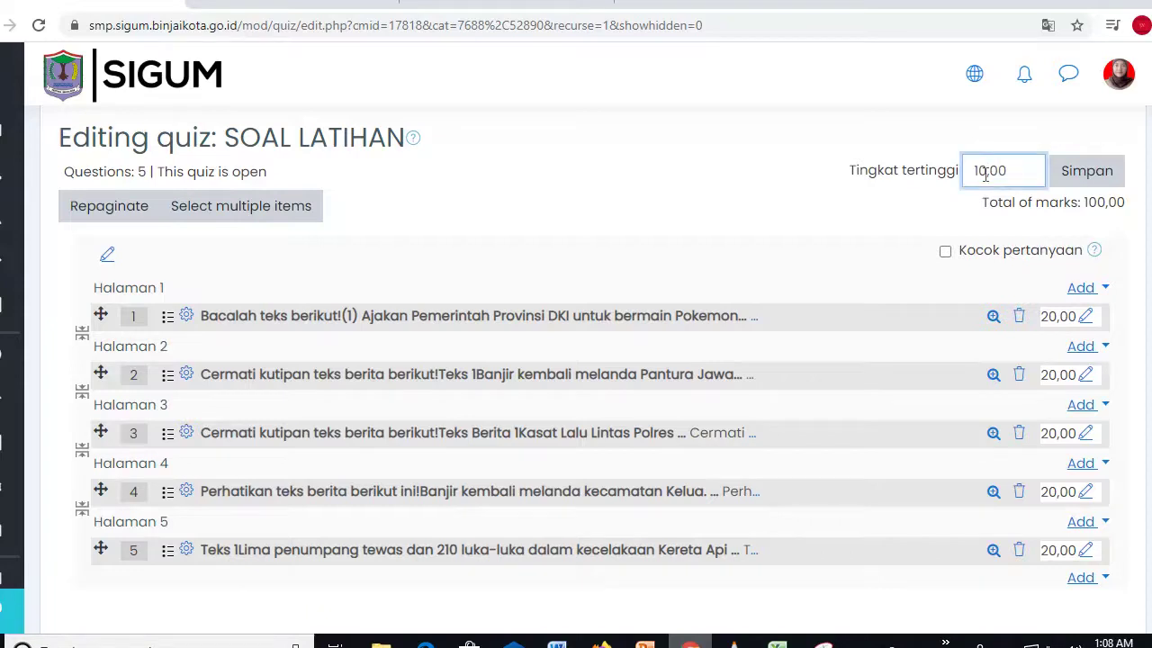
text(0)
click(1086, 171)
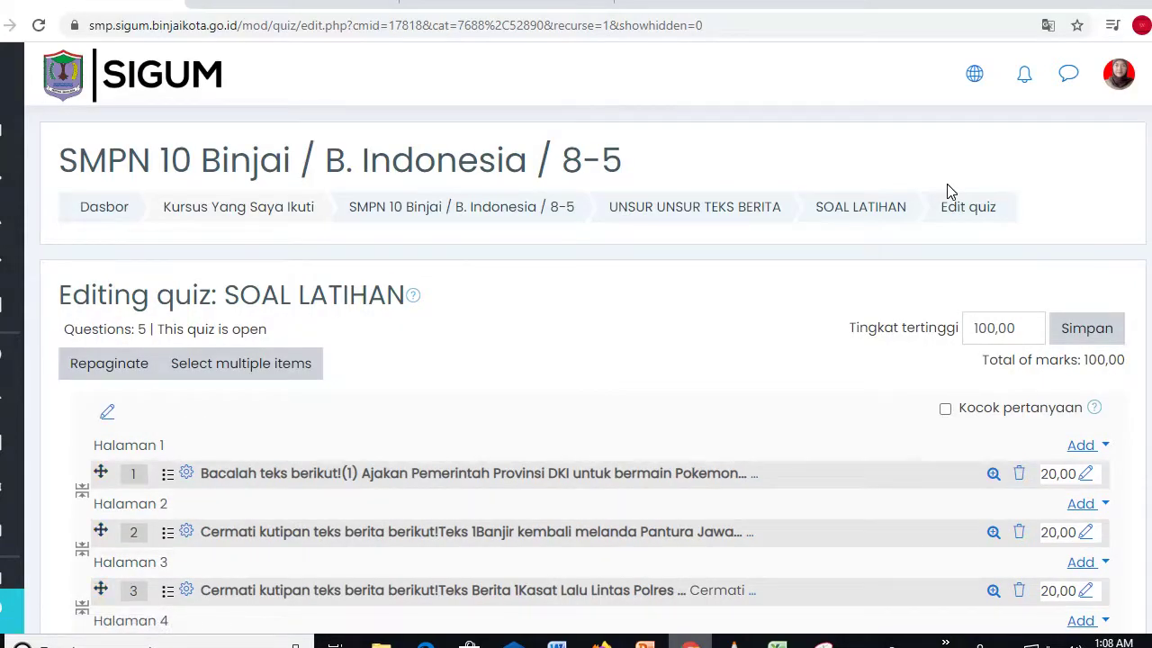
Start a preview of the SOAL LATIHAN quiz, answer question 1 with option c and continue to question 2
click(855, 208)
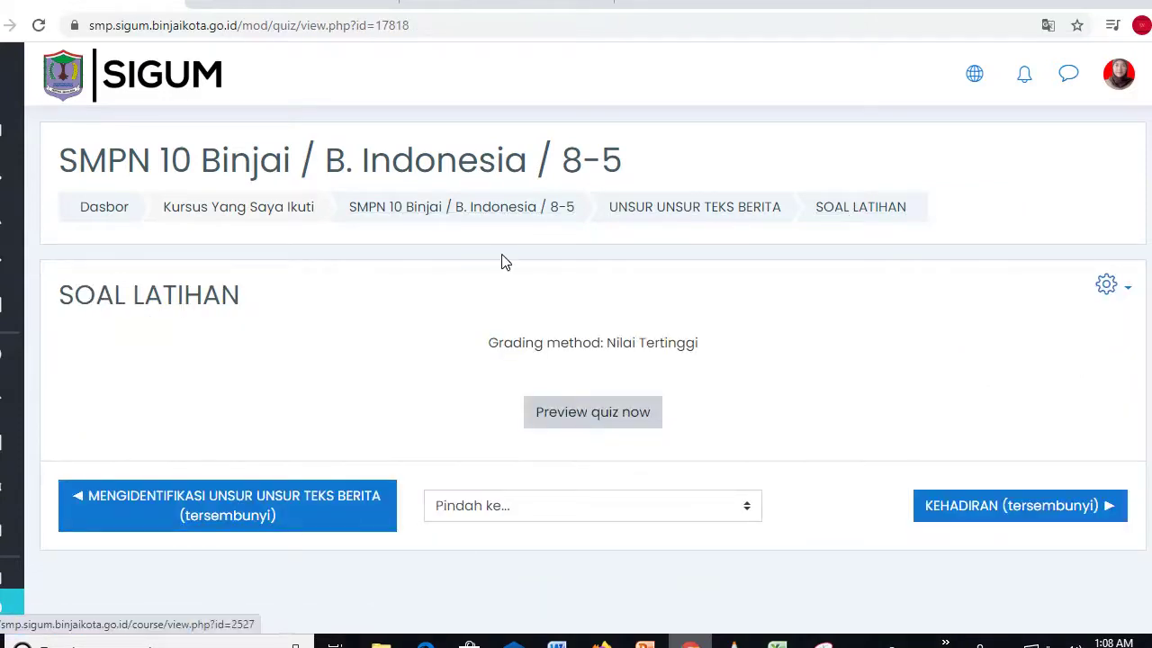
click(597, 416)
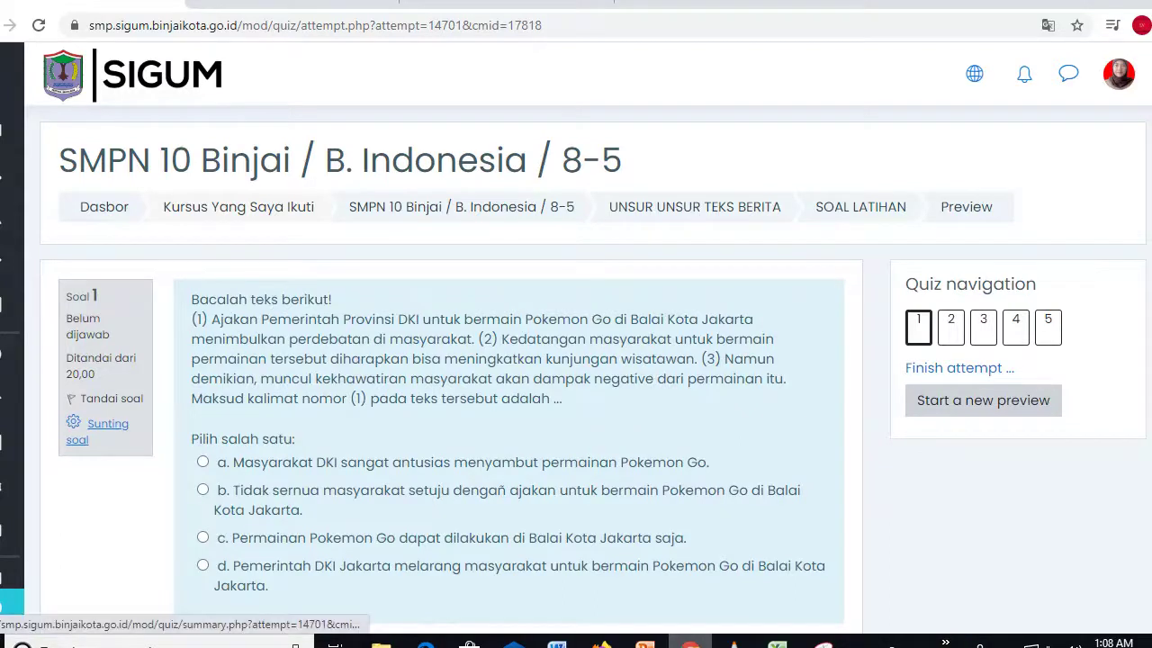
scroll(593, 368, down, 1)
scroll(576, 368, down, 2)
scroll(576, 369, up, 2)
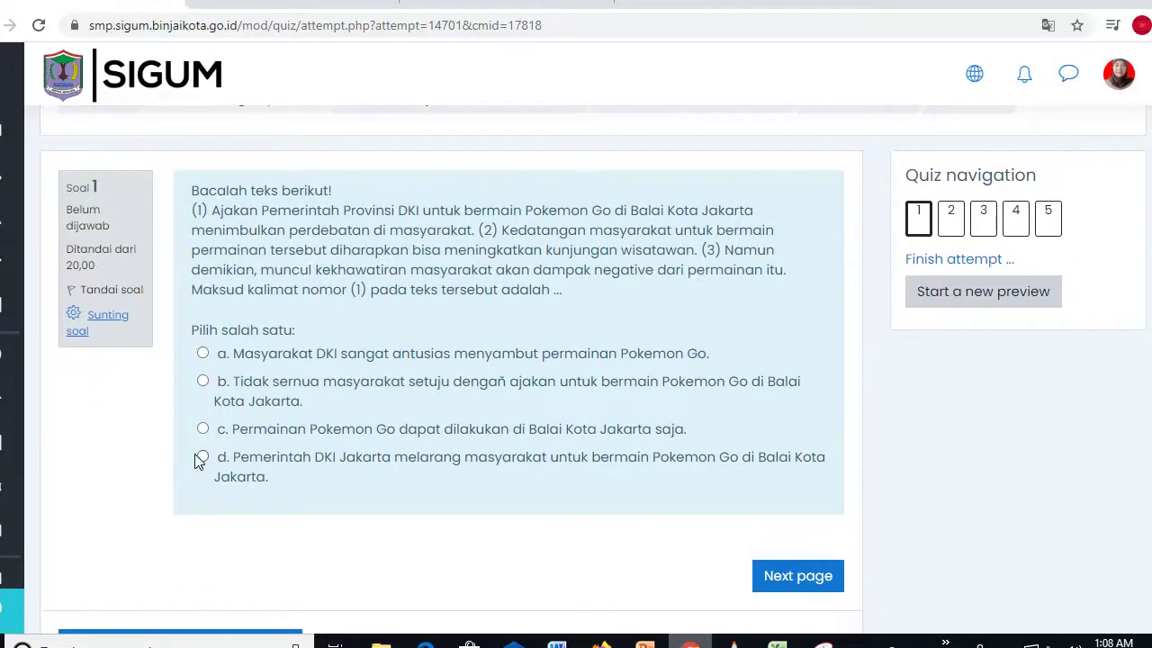
click(203, 429)
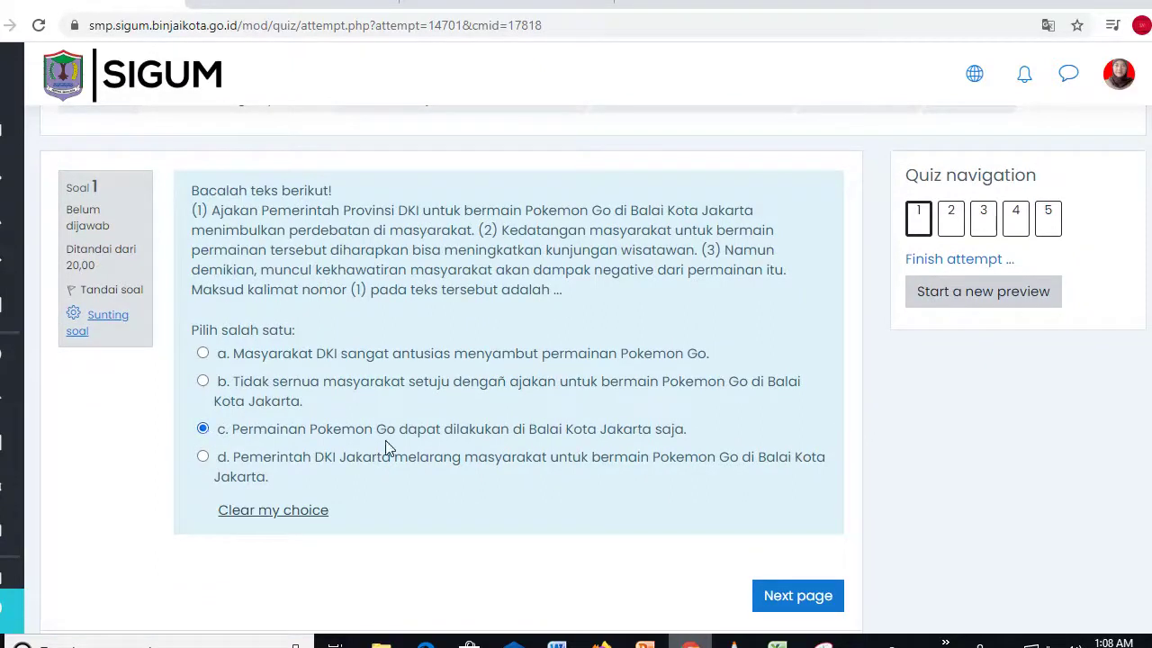
click(783, 597)
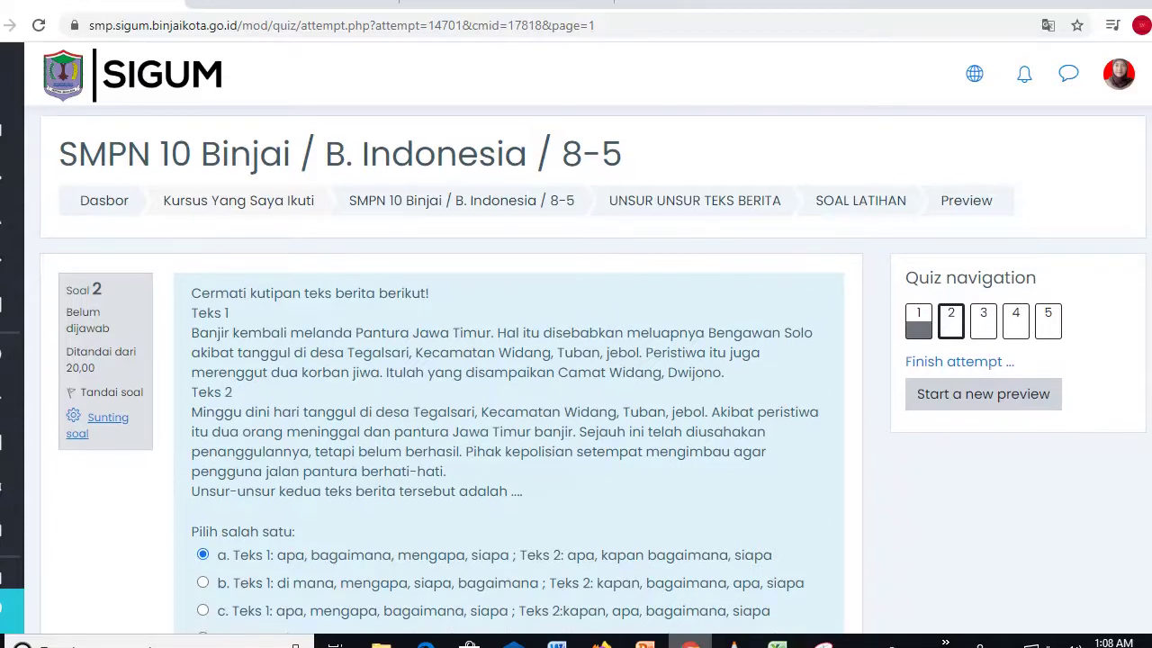
Answer preview question 2 with option a and question 3 with option d, continuing to question 4
scroll(945, 507, down, 3)
click(782, 520)
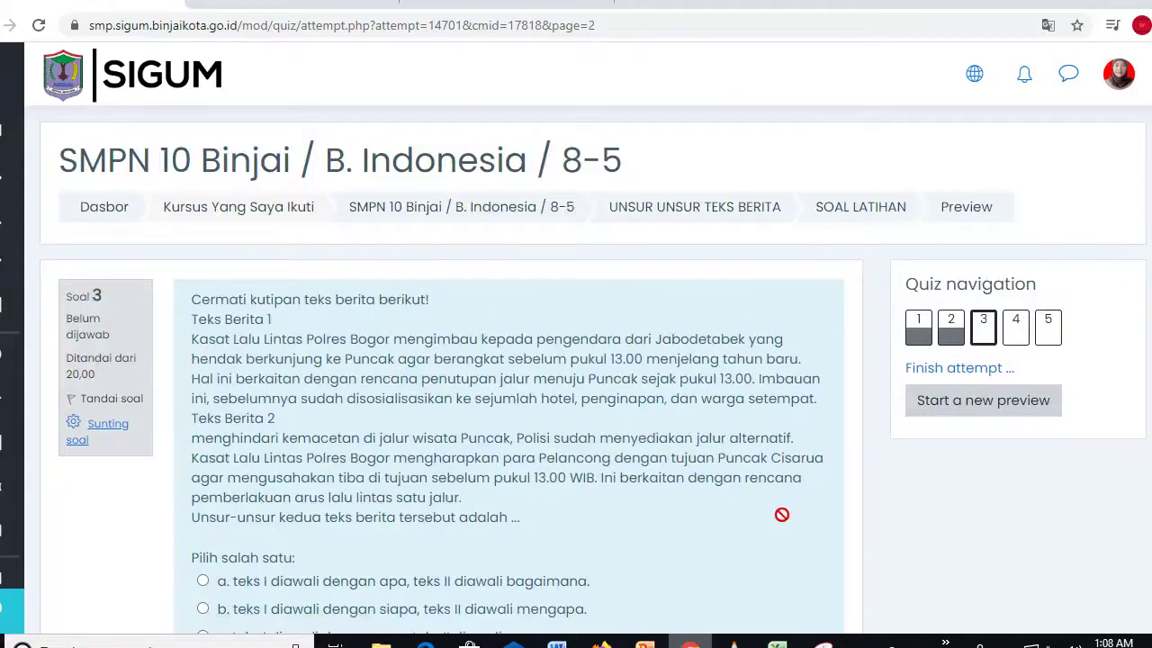
scroll(404, 514, down, 2)
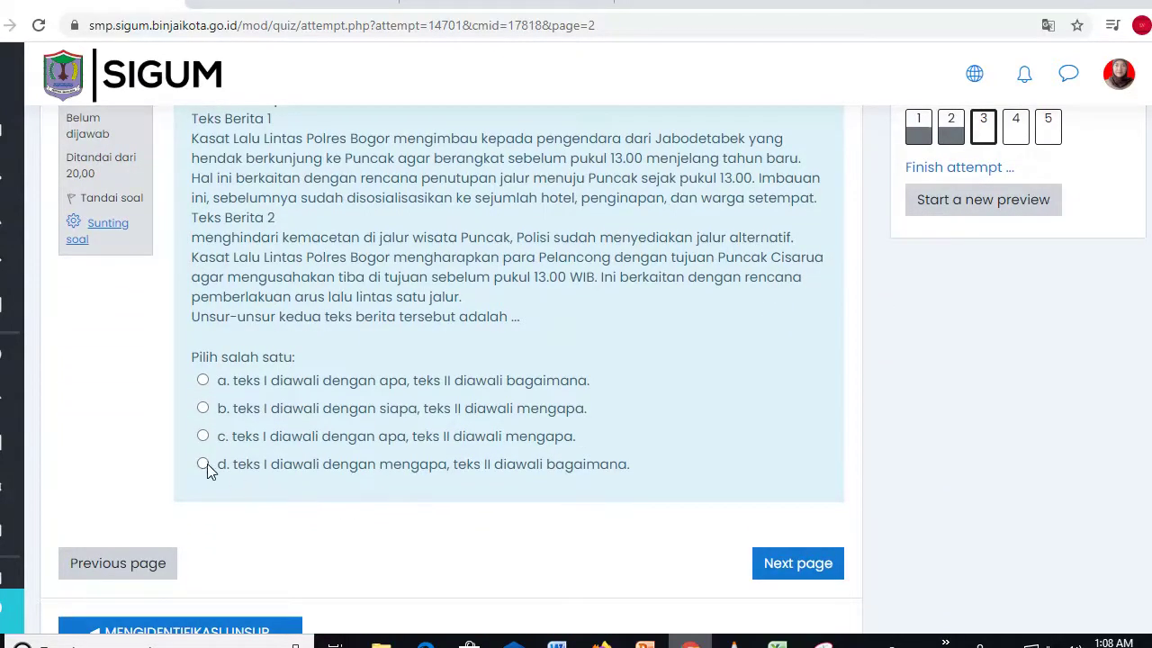
click(203, 465)
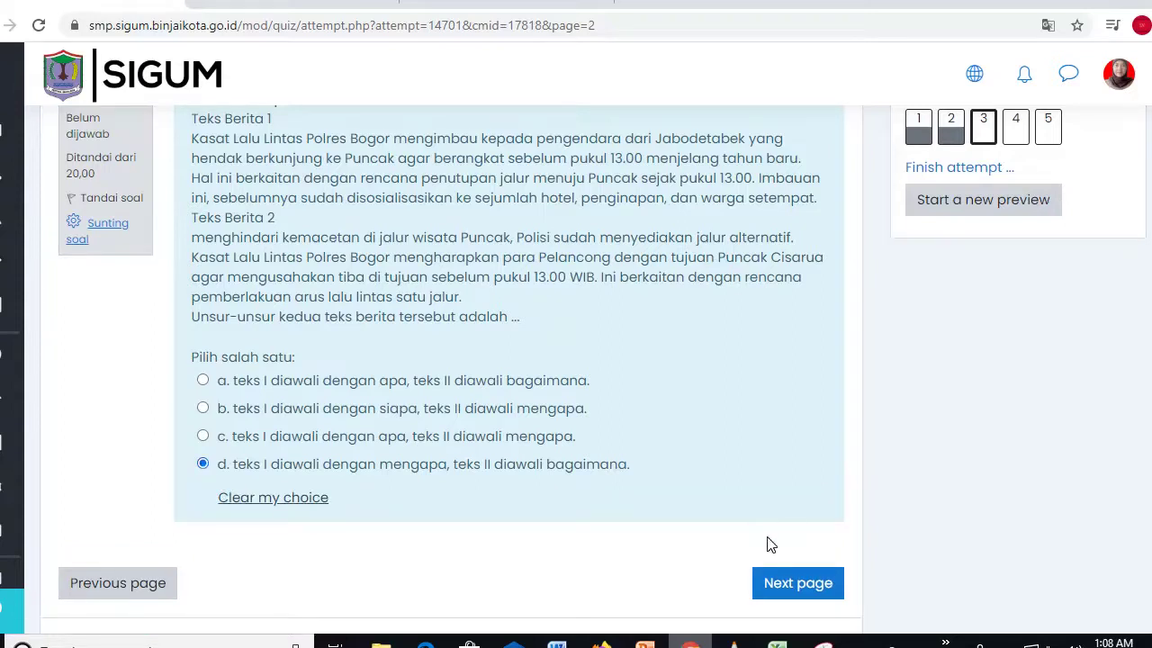
click(776, 594)
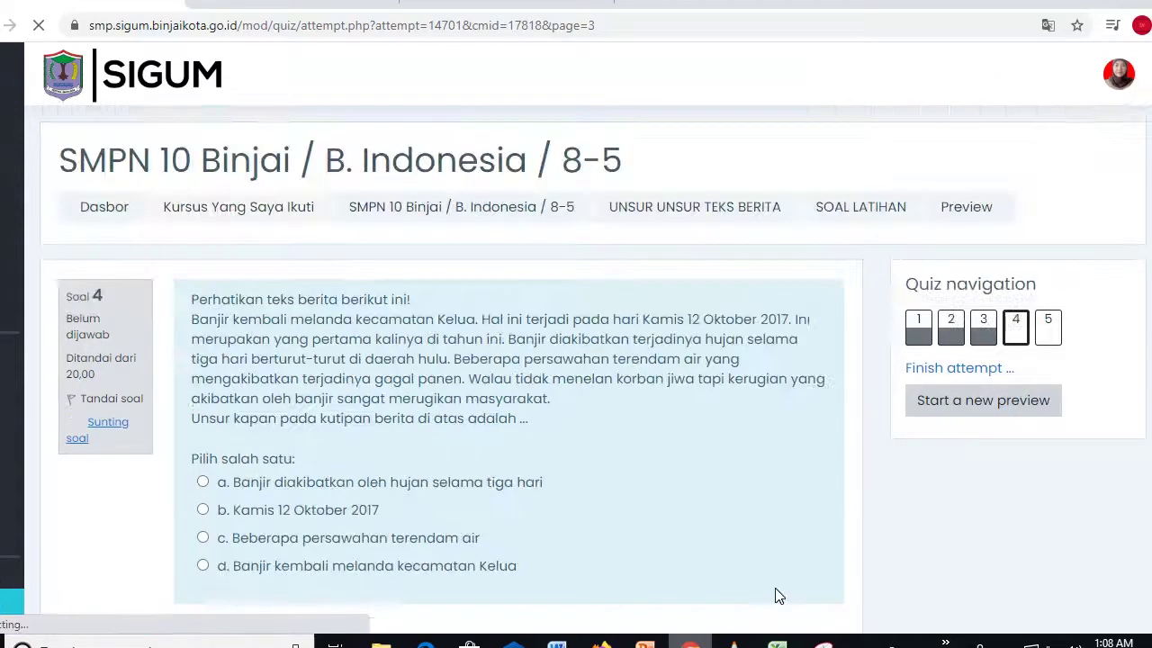
Answer preview question 4 with option c, Beberapa persawahan terendam air, and continue to question 5
click(204, 538)
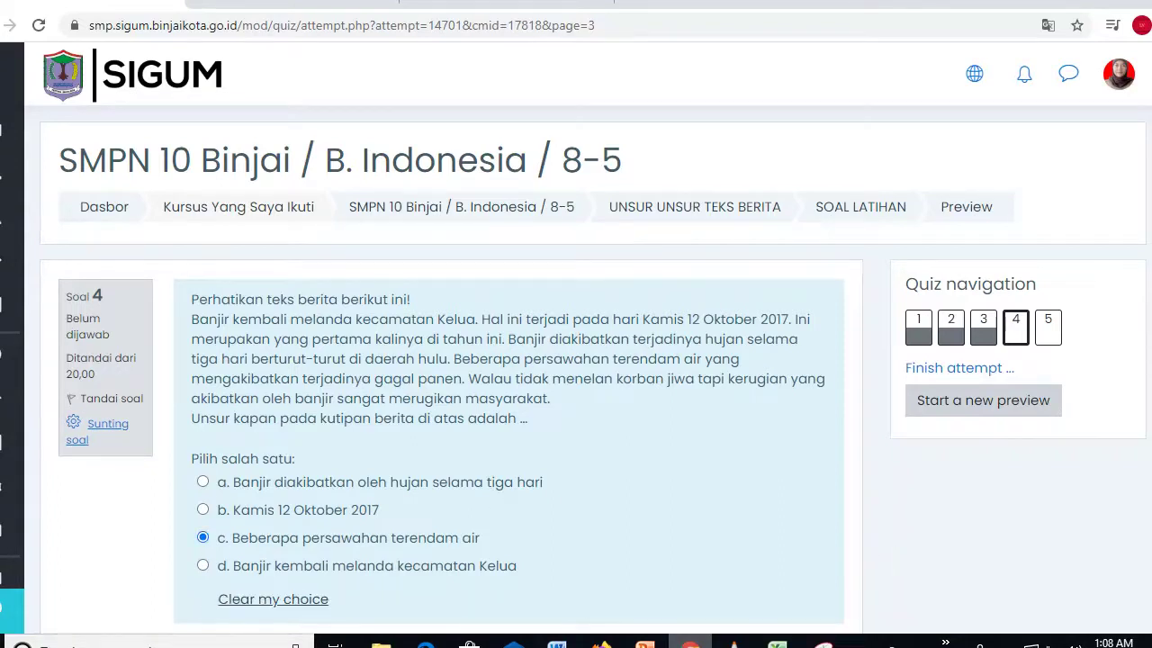
scroll(902, 560, down, 2)
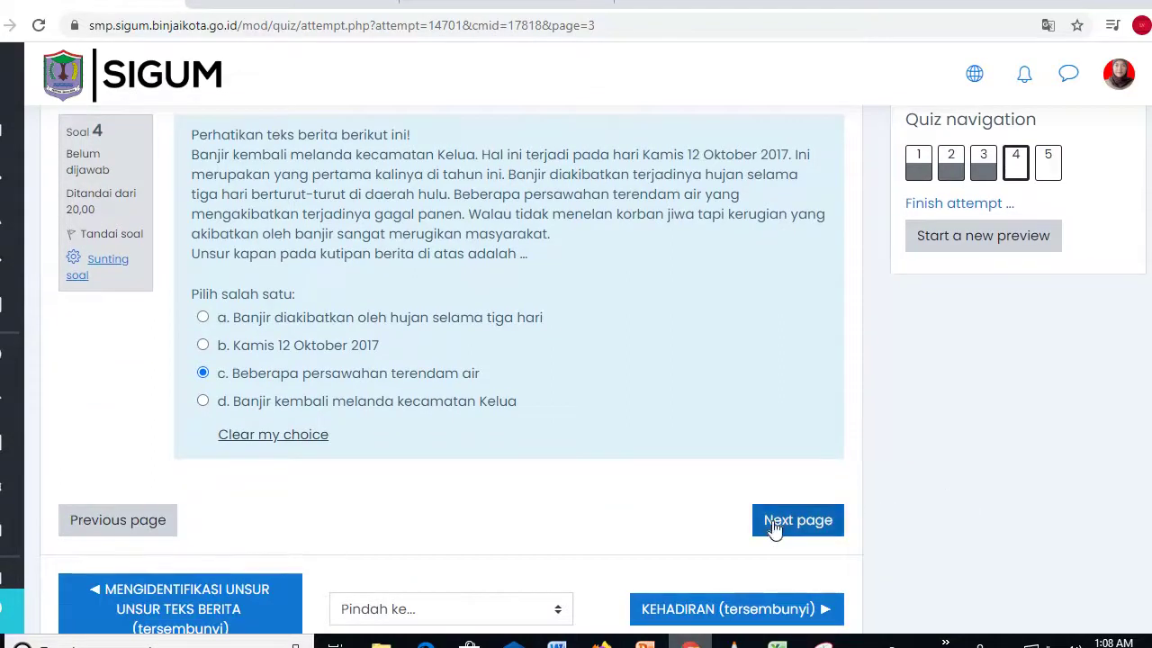
click(772, 520)
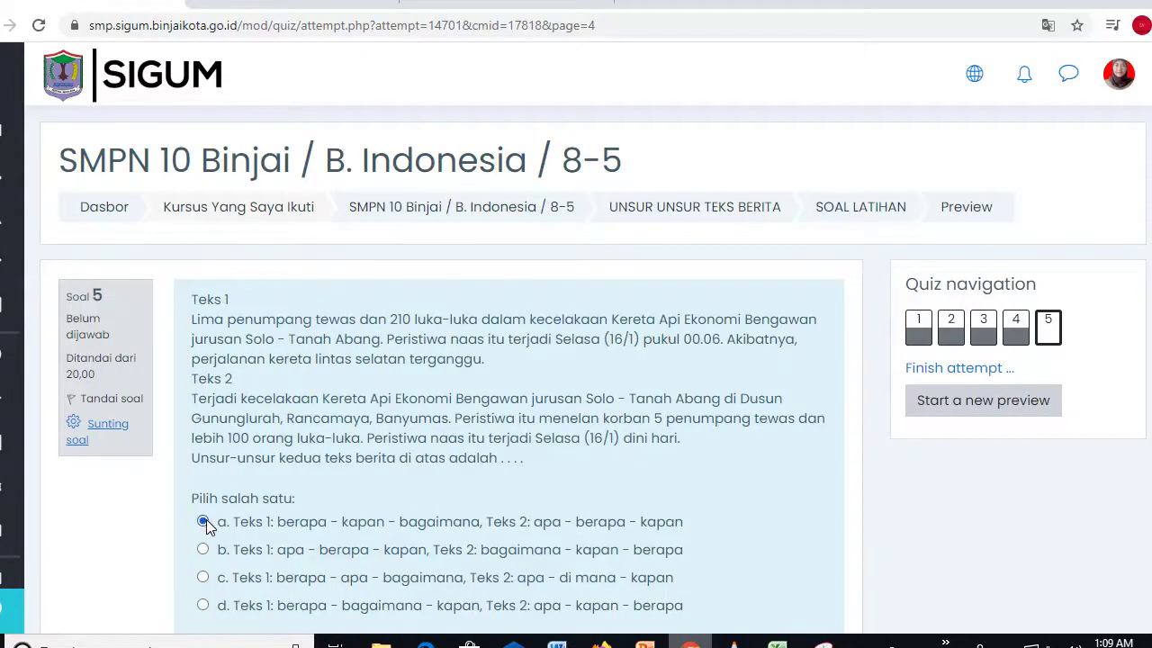
Finish the preview attempt after question 5, submit all answers and confirm the submission
scroll(1018, 550, down, 4)
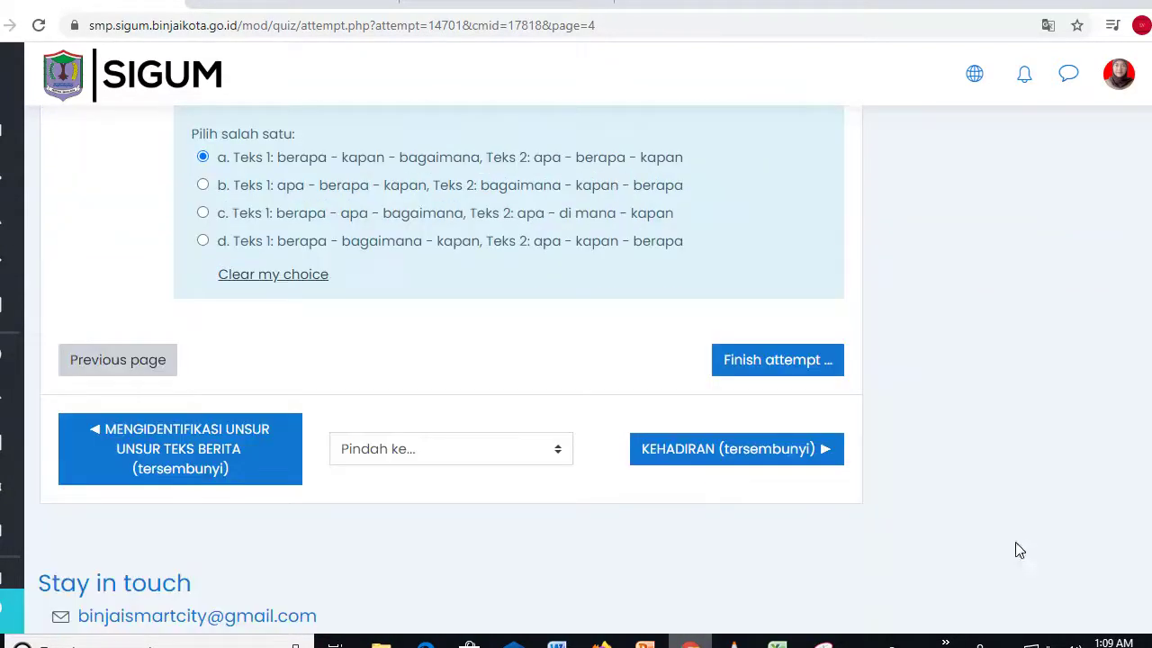
click(758, 371)
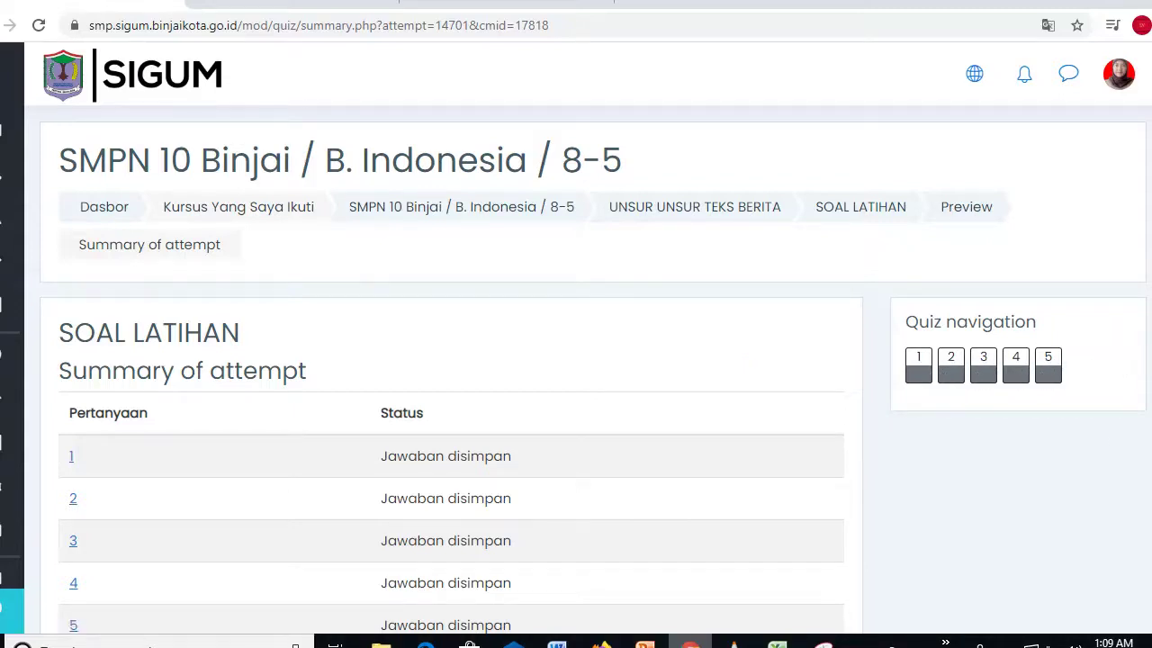
scroll(575, 369, down, 3)
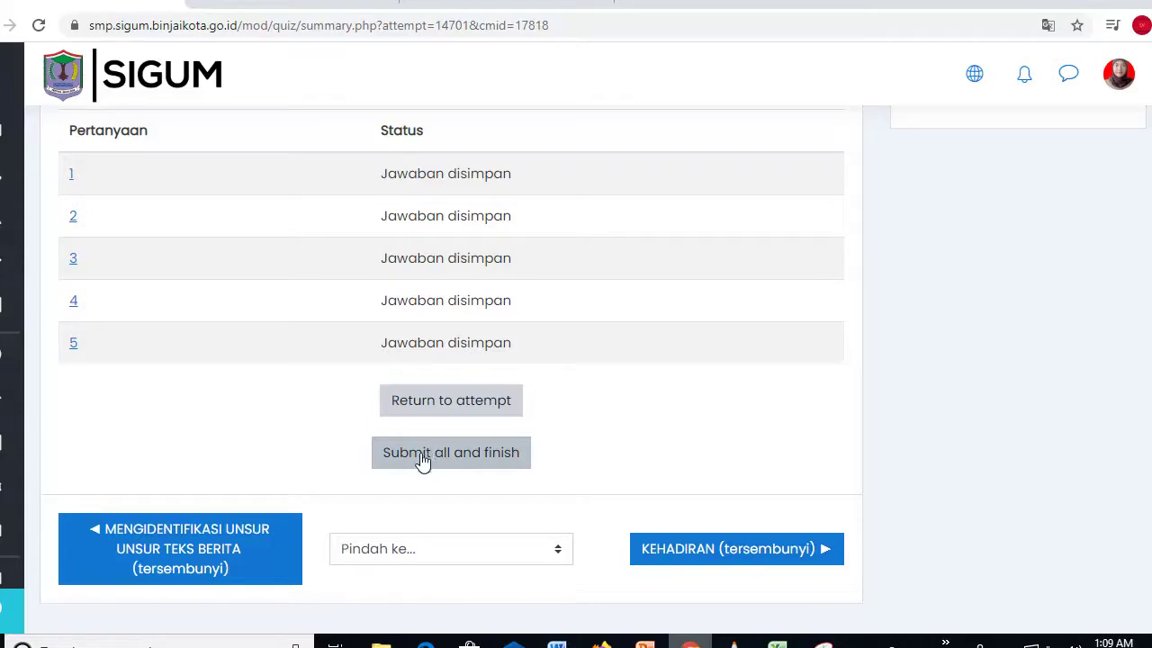
click(422, 458)
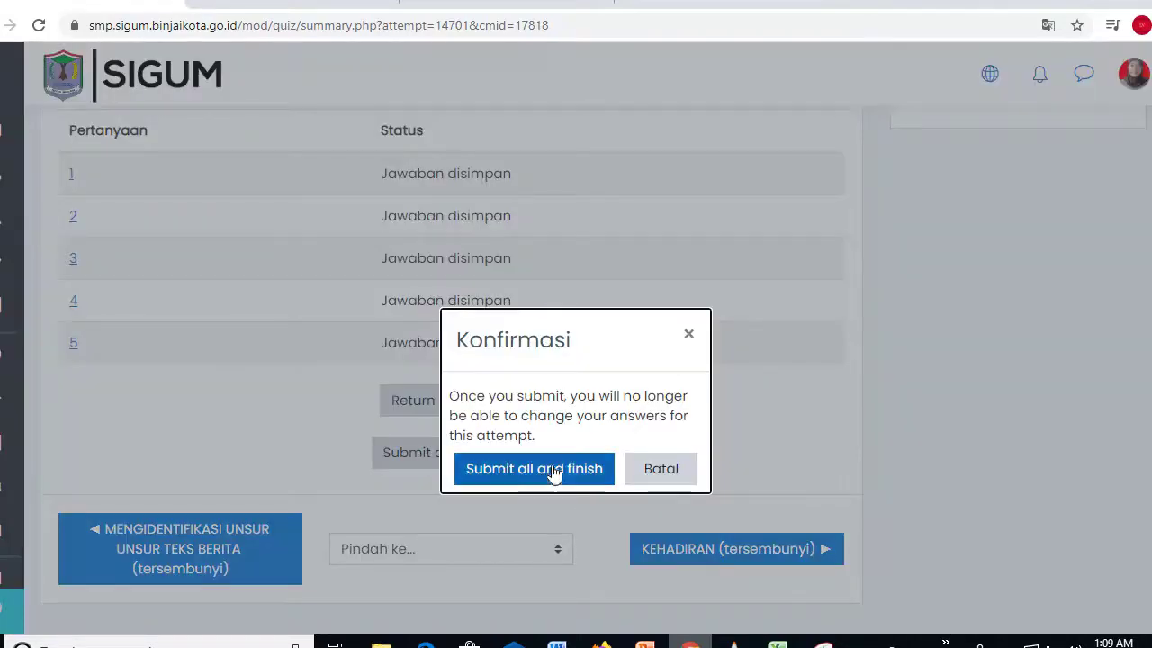
click(554, 471)
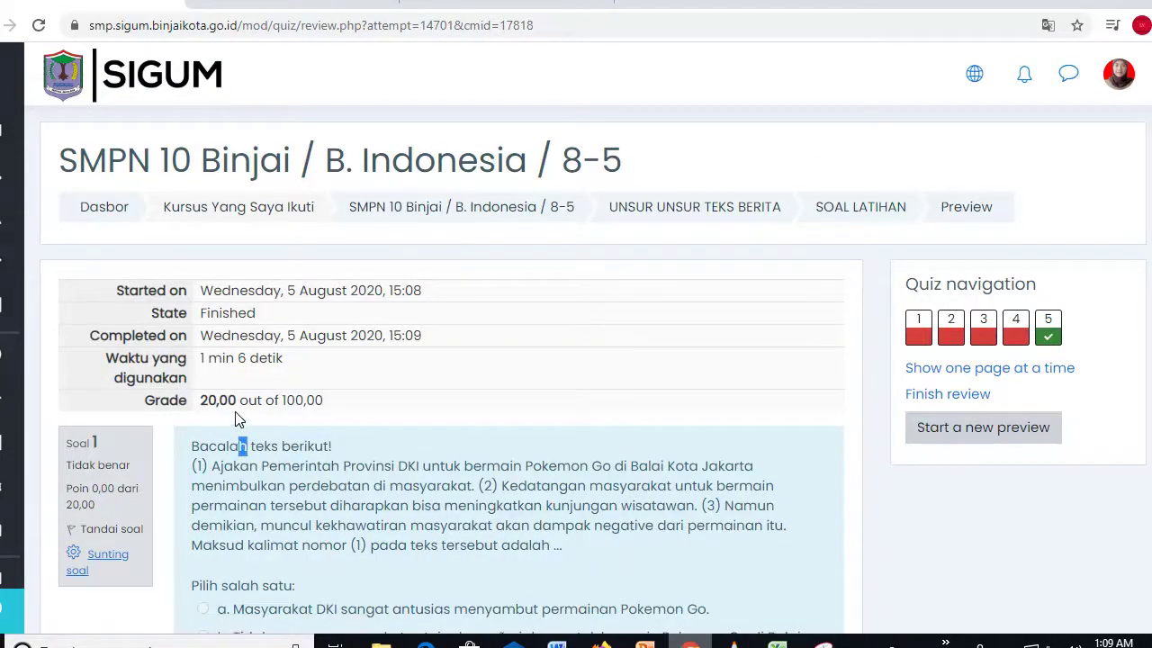
Review the finished SOAL LATIHAN preview, checking the grade and the marked answers of all questions
drag(239, 418, 225, 400)
click(415, 404)
scroll(575, 360, down, 5)
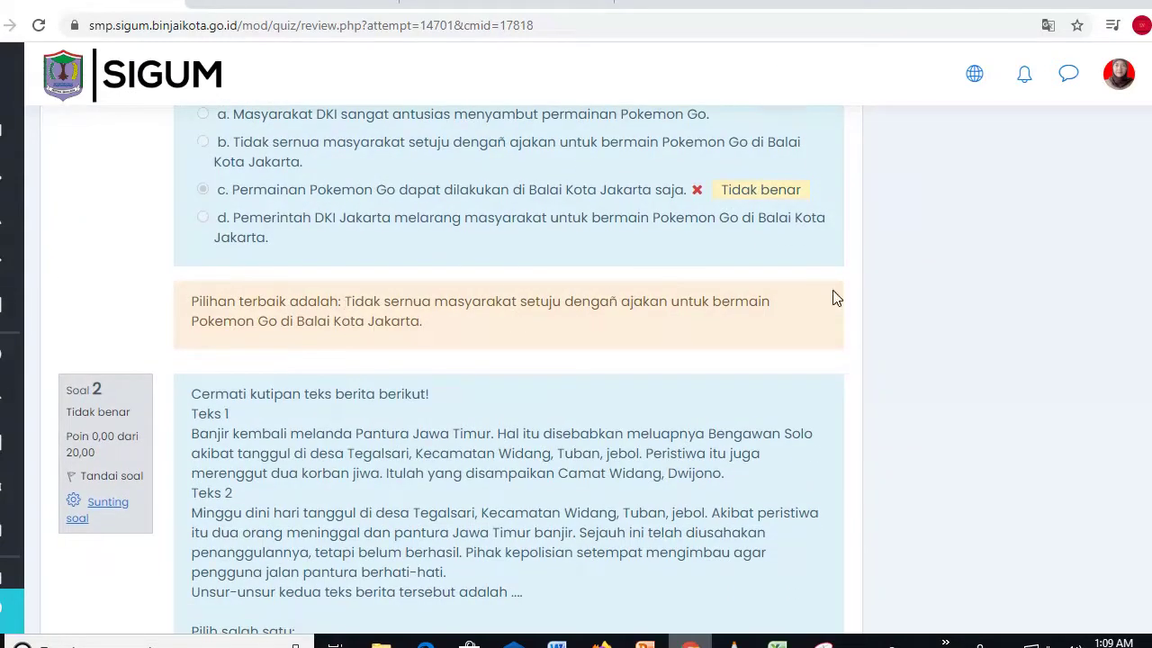
scroll(508, 368, down, 5)
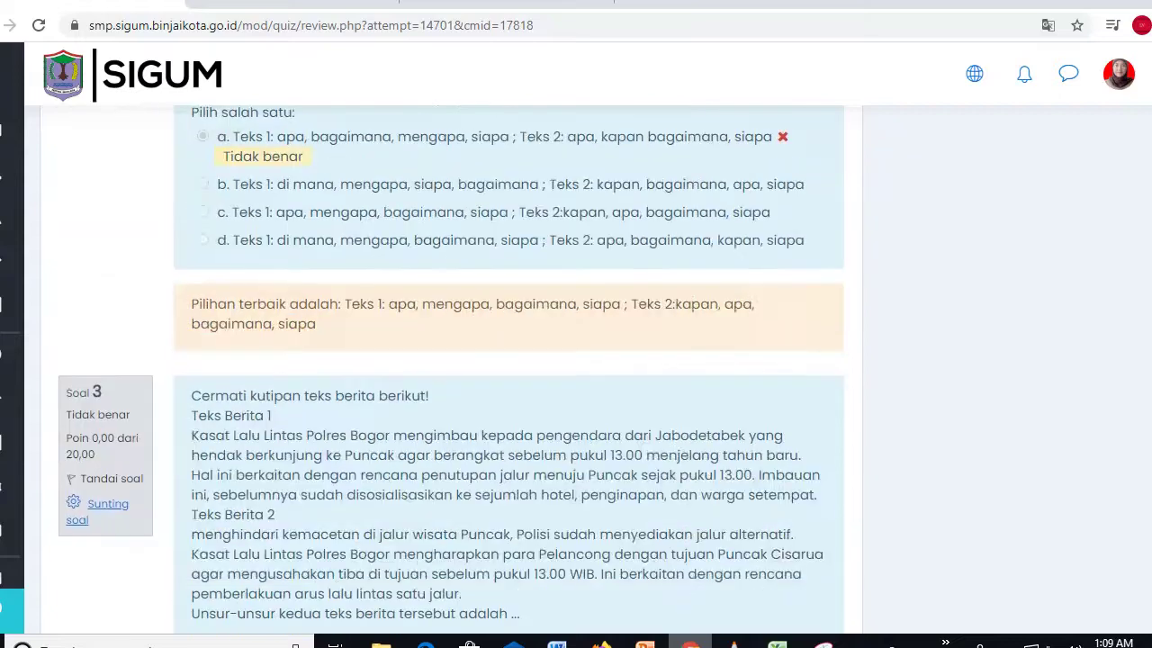
scroll(575, 359, down, 20)
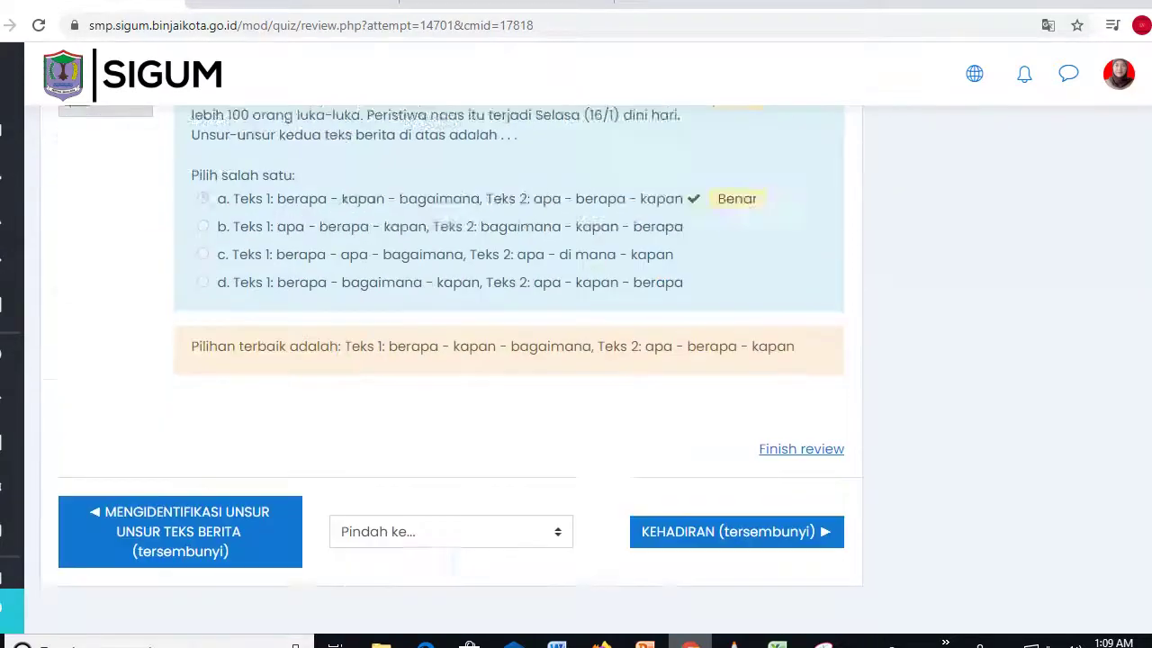
scroll(576, 360, up, 20)
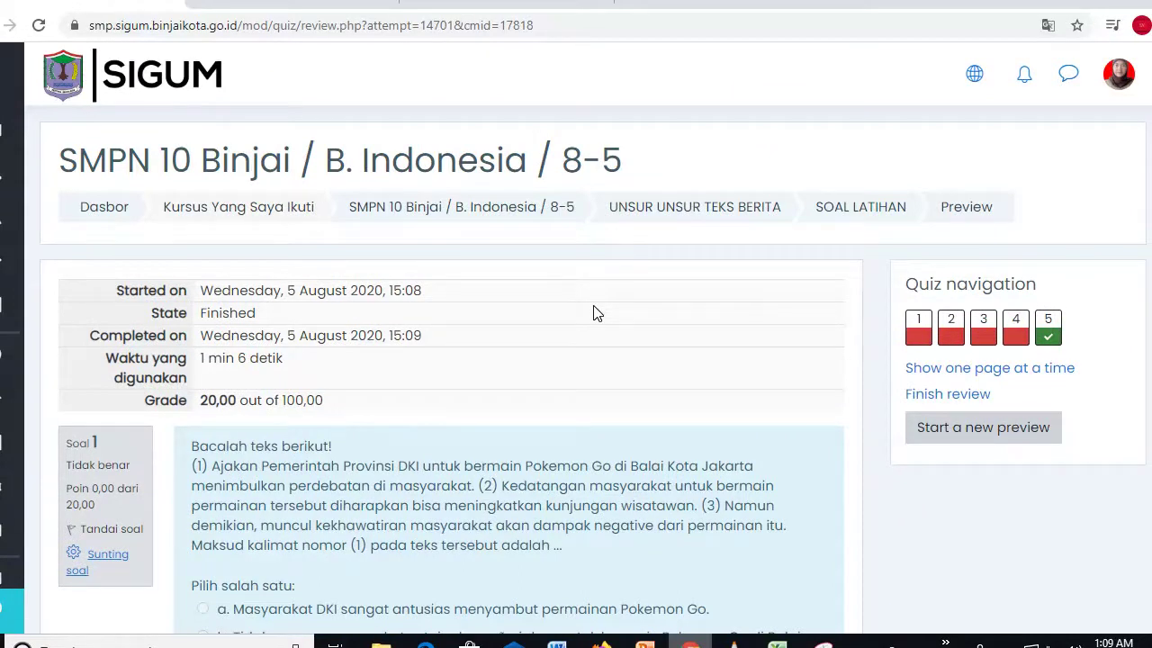
Return to the UNSUR UNSUR TEKS BERITA section of the course and look through the course topics
click(675, 208)
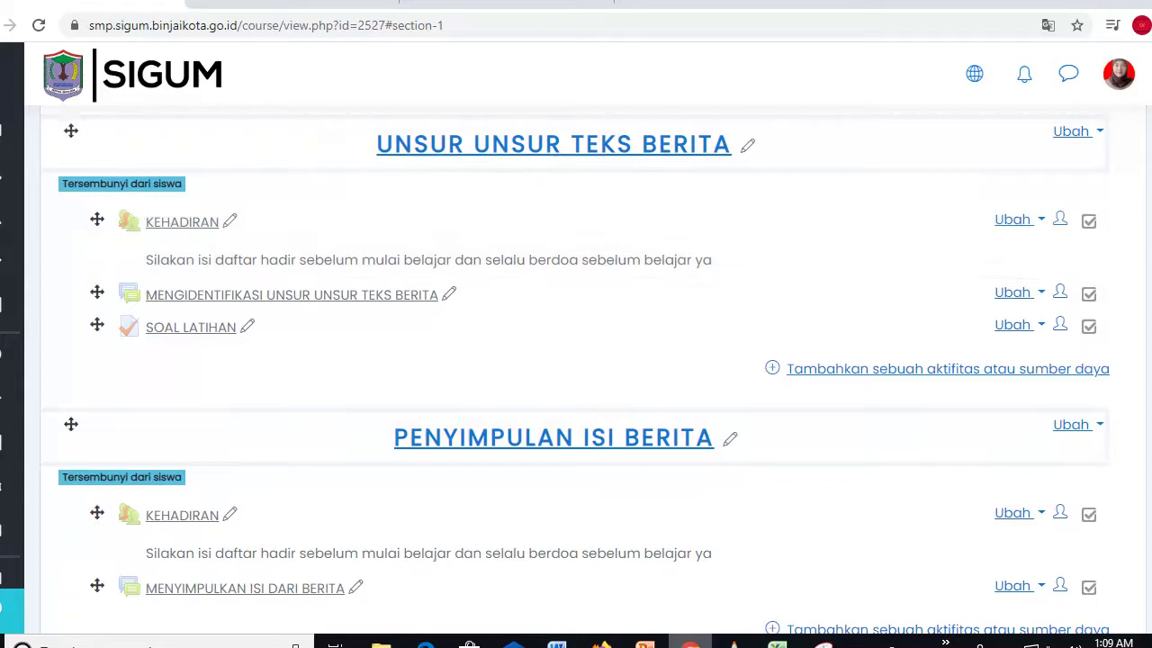
scroll(575, 378, down, 1)
scroll(576, 378, up, 2)
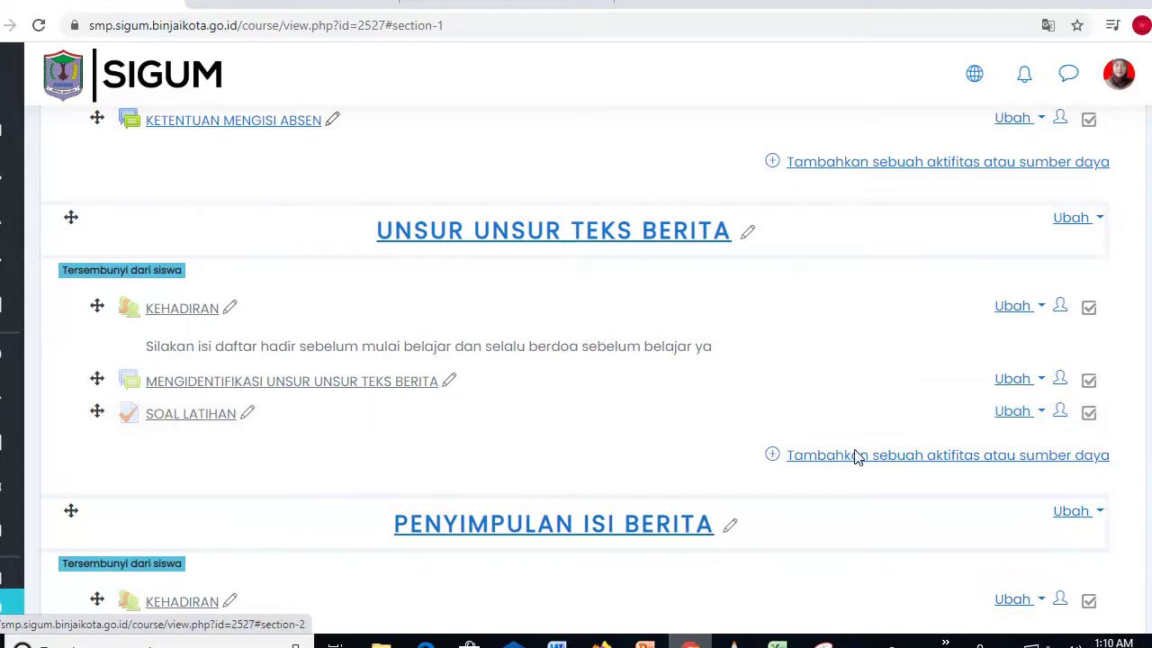
scroll(576, 360, down, 6)
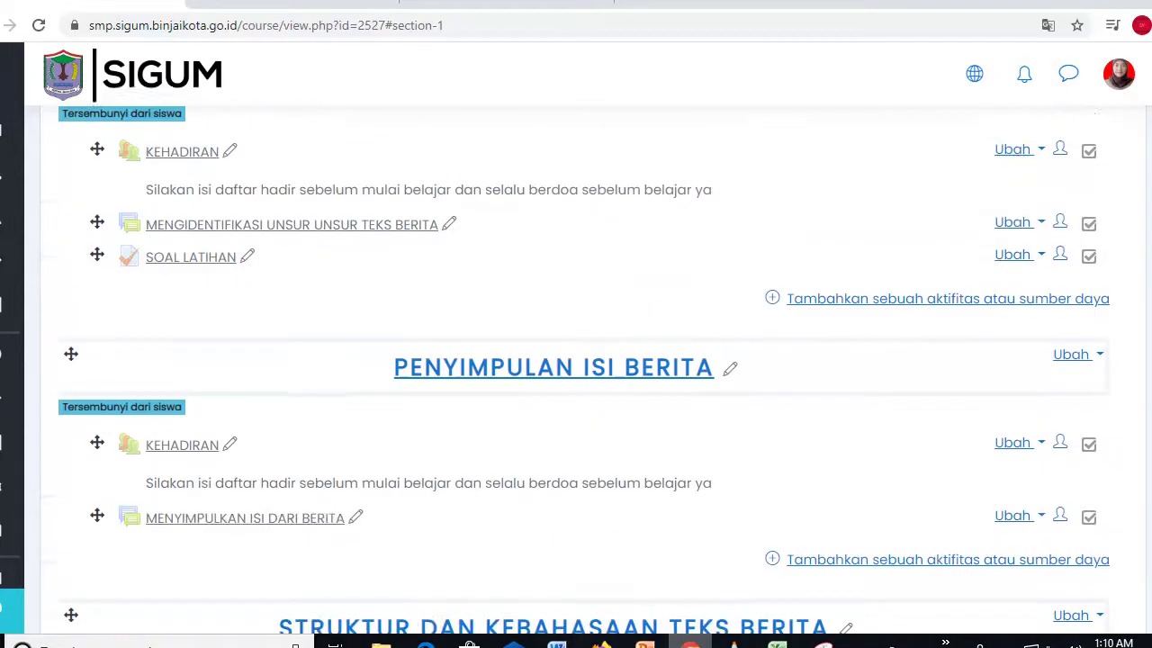
scroll(576, 360, down, 2)
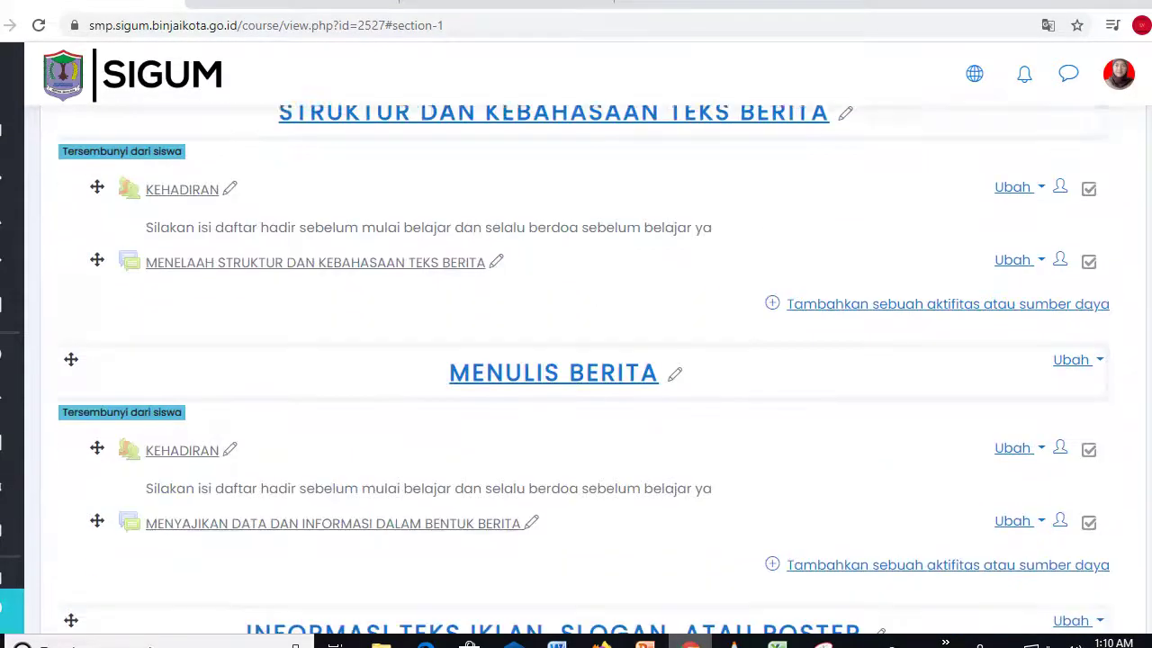
scroll(576, 360, up, 12)
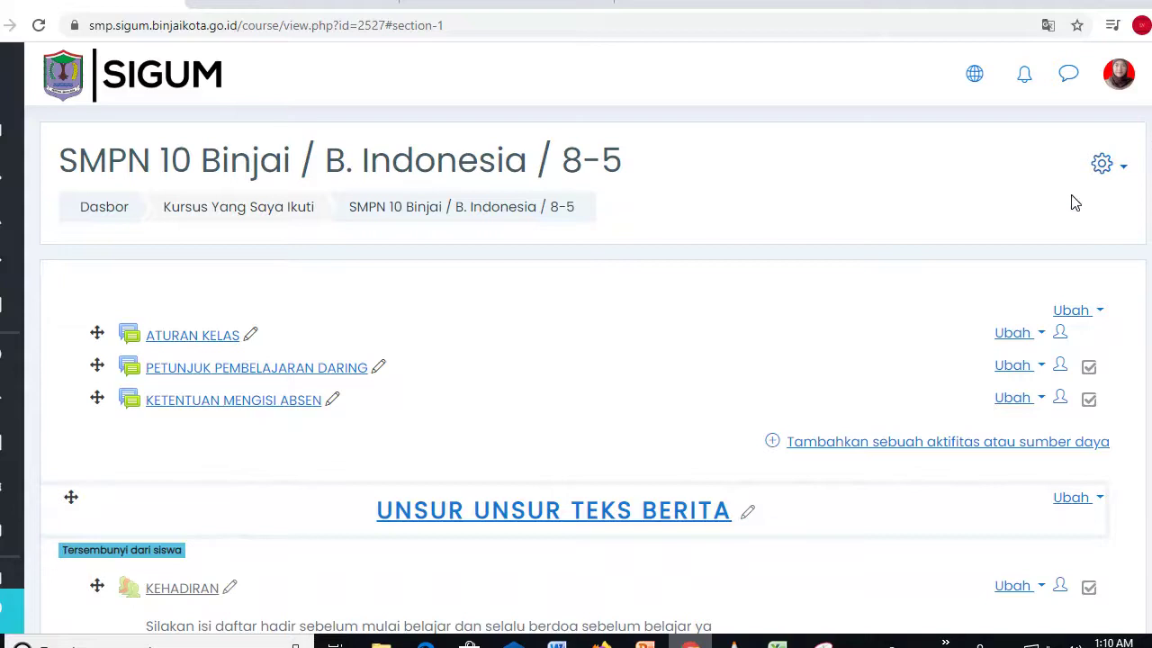
Open the question bank's import page from the full course administration and choose the Blackboard file format
click(1118, 170)
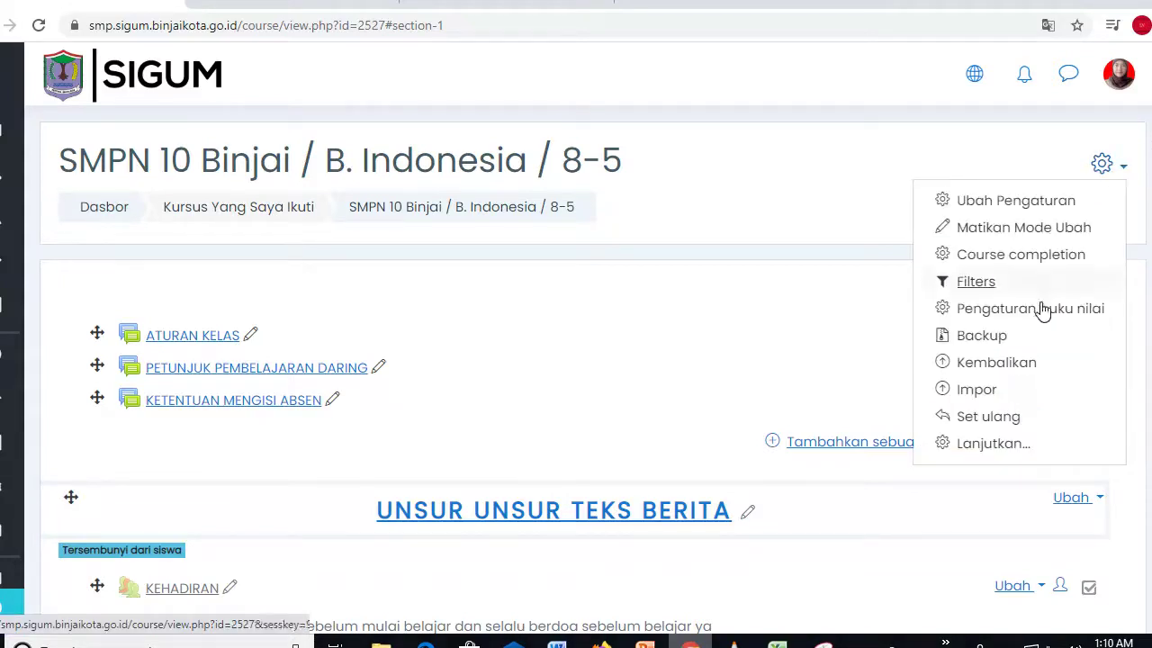
click(979, 455)
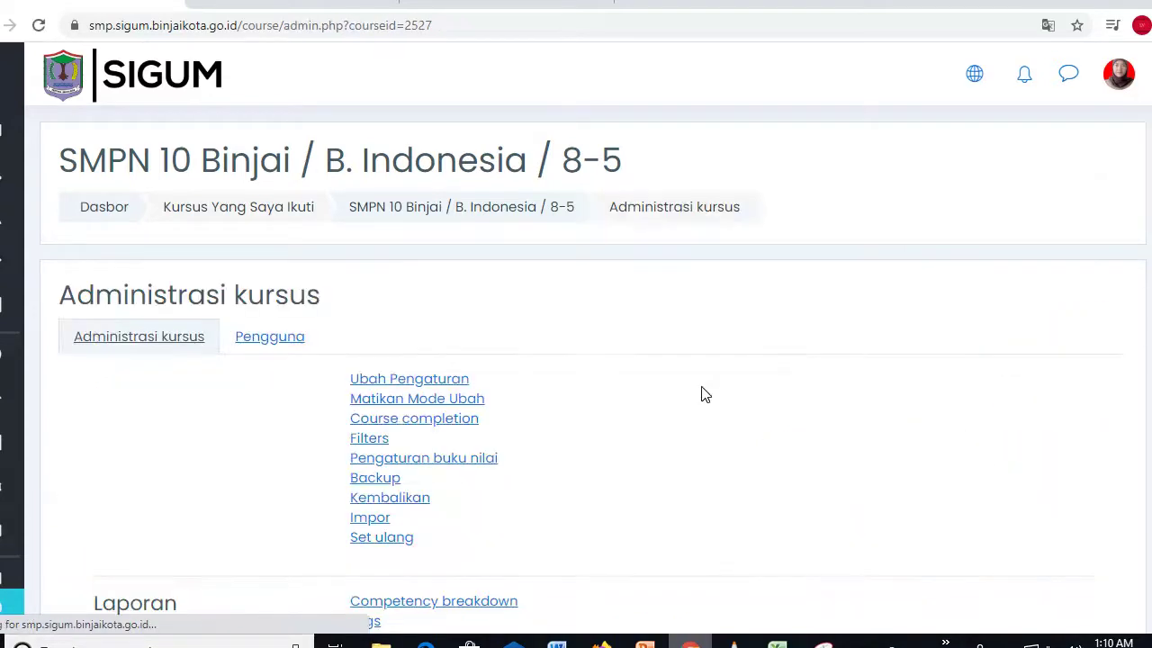
scroll(592, 406, down, 5)
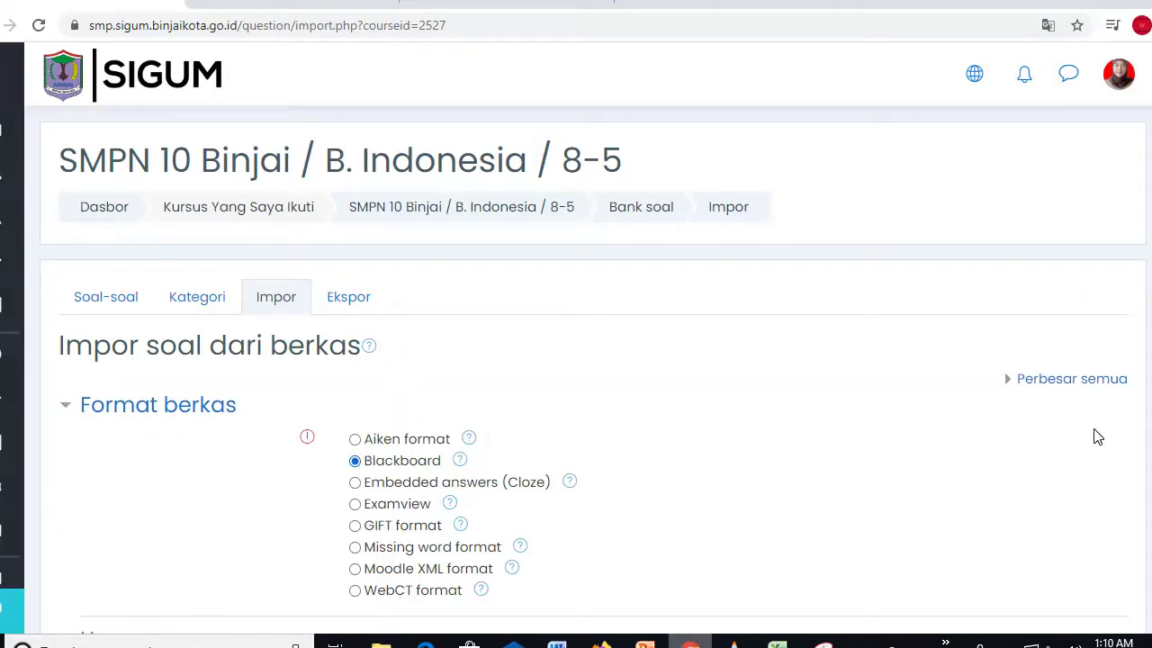
Upload 3.2 TEKS BERITA.zip from the KELAS 8 folder and import its questions
scroll(569, 308, down, 5)
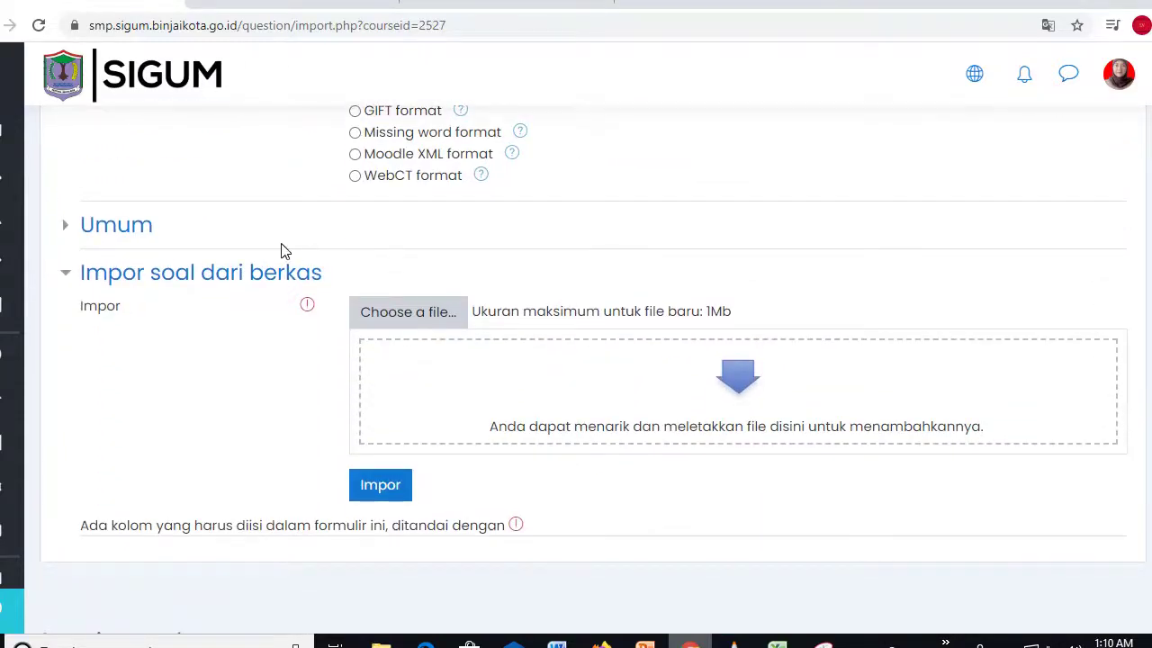
click(399, 318)
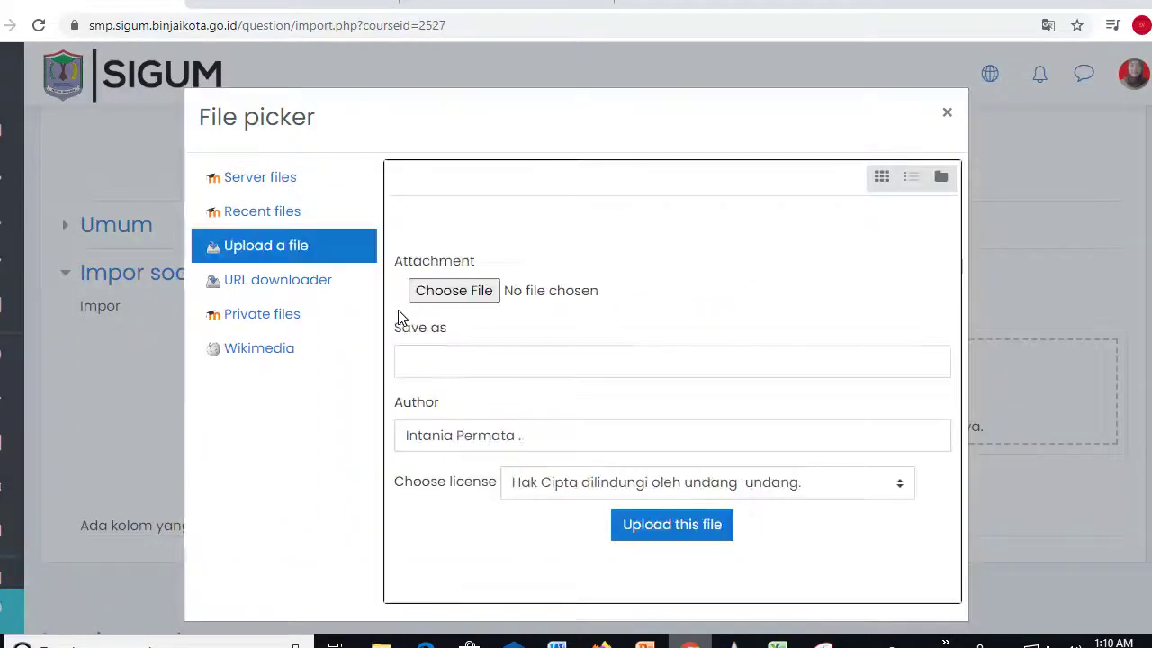
click(441, 293)
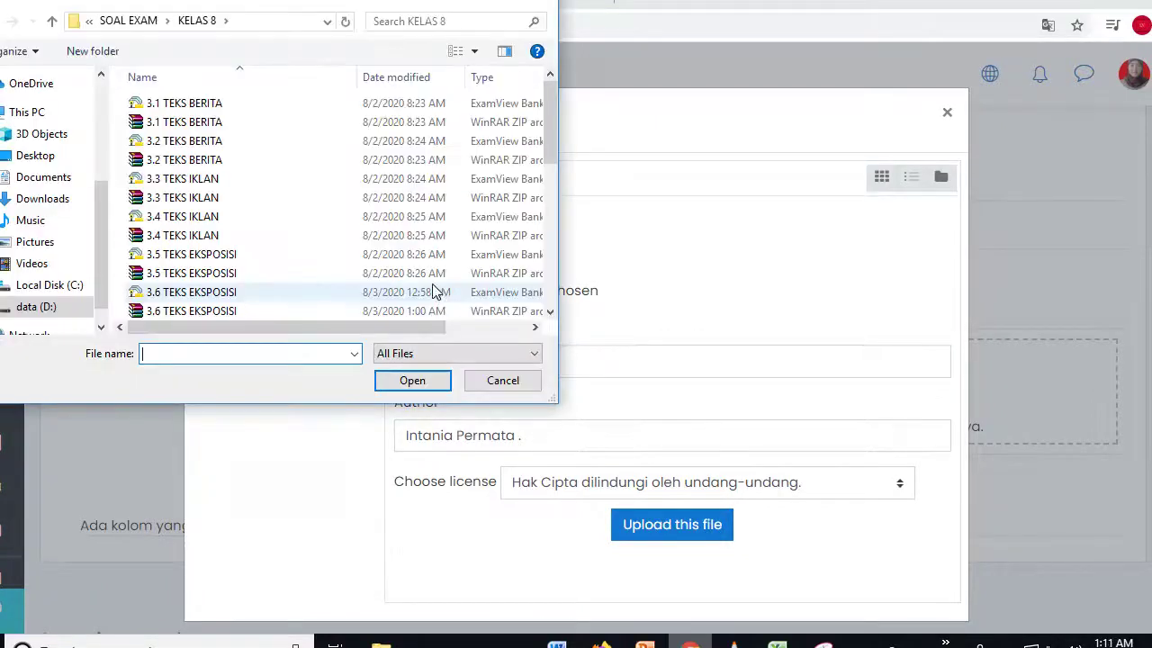
click(184, 163)
click(385, 381)
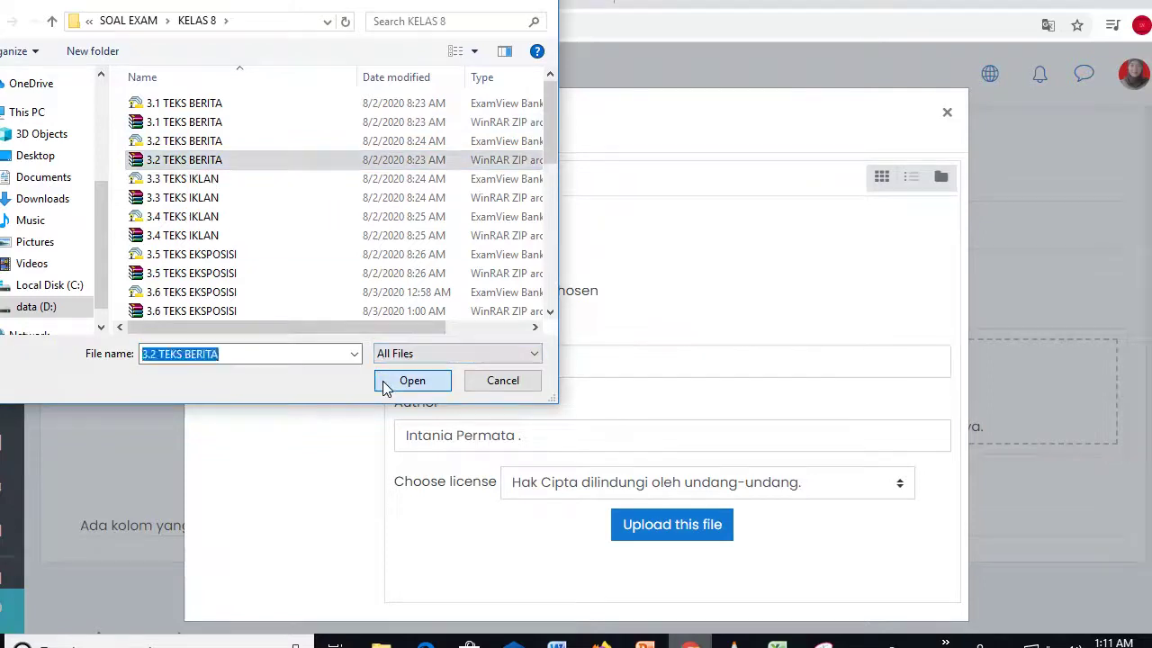
click(644, 528)
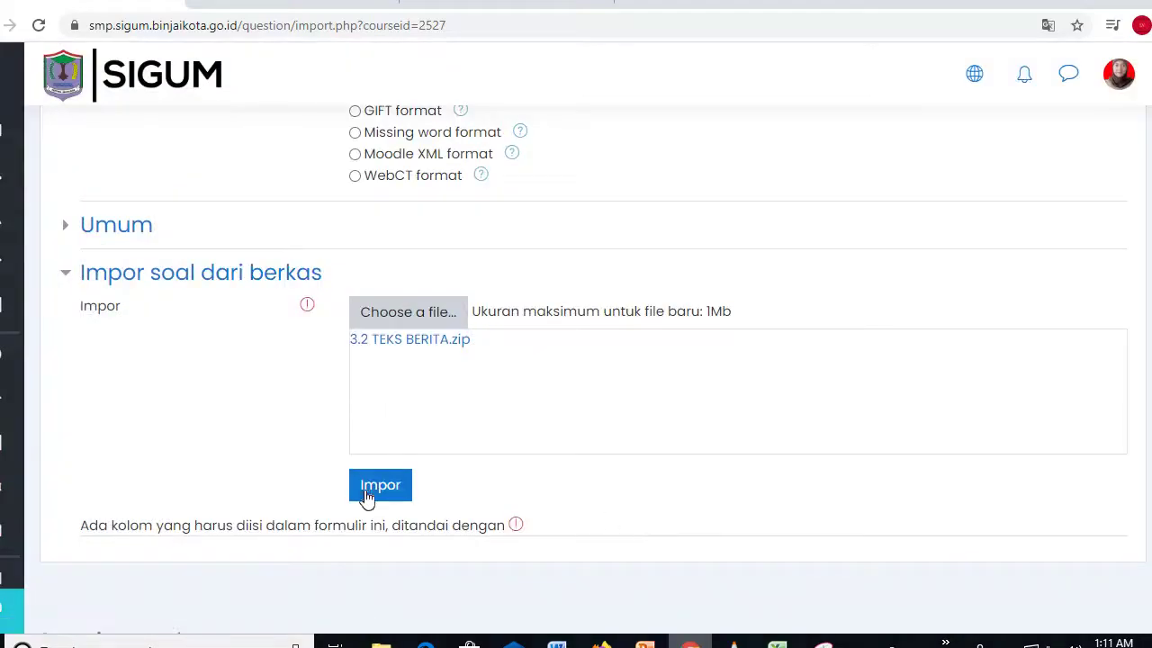
click(368, 494)
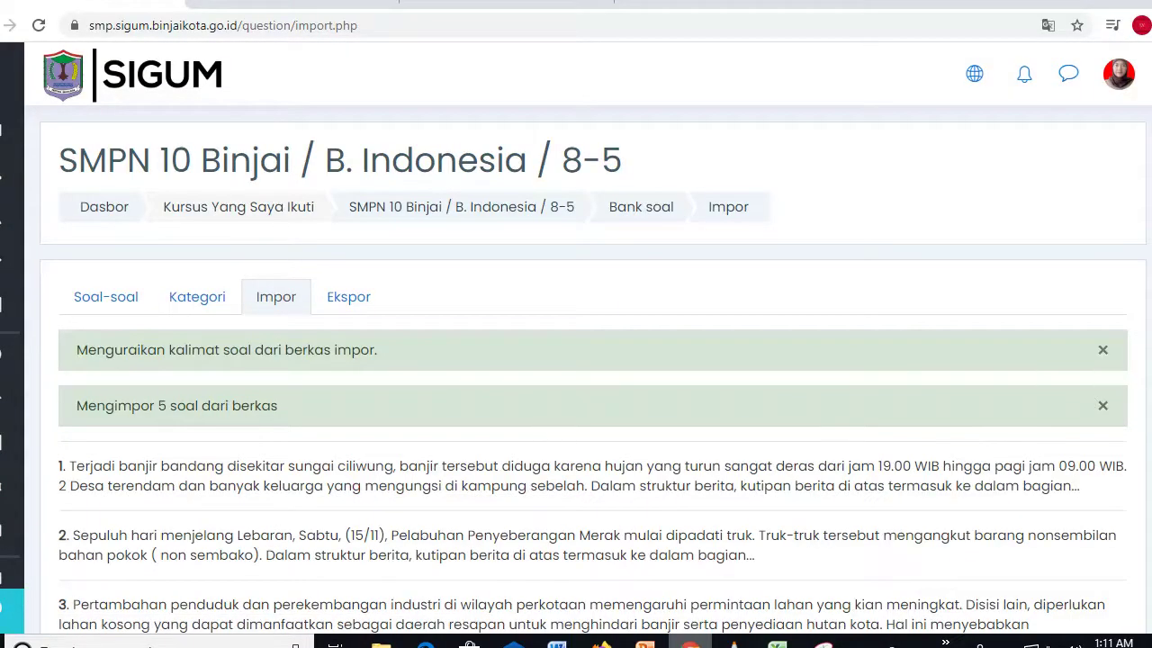
Continue from the import results to the question bank and check its list of question categories
scroll(593, 369, down, 6)
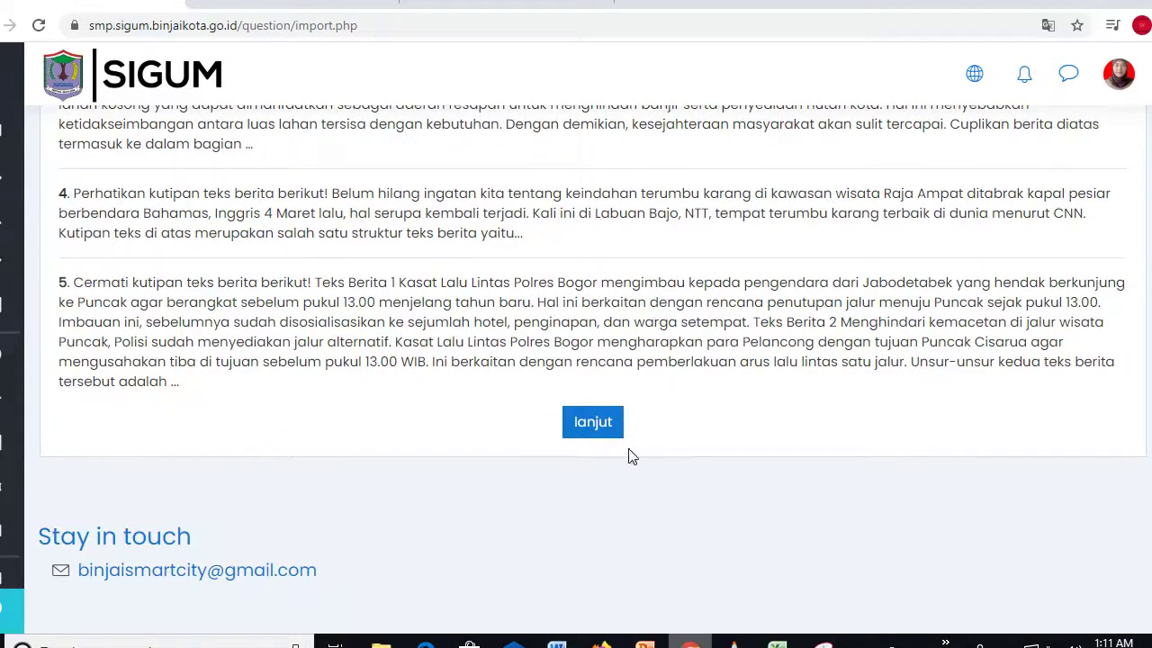
click(595, 430)
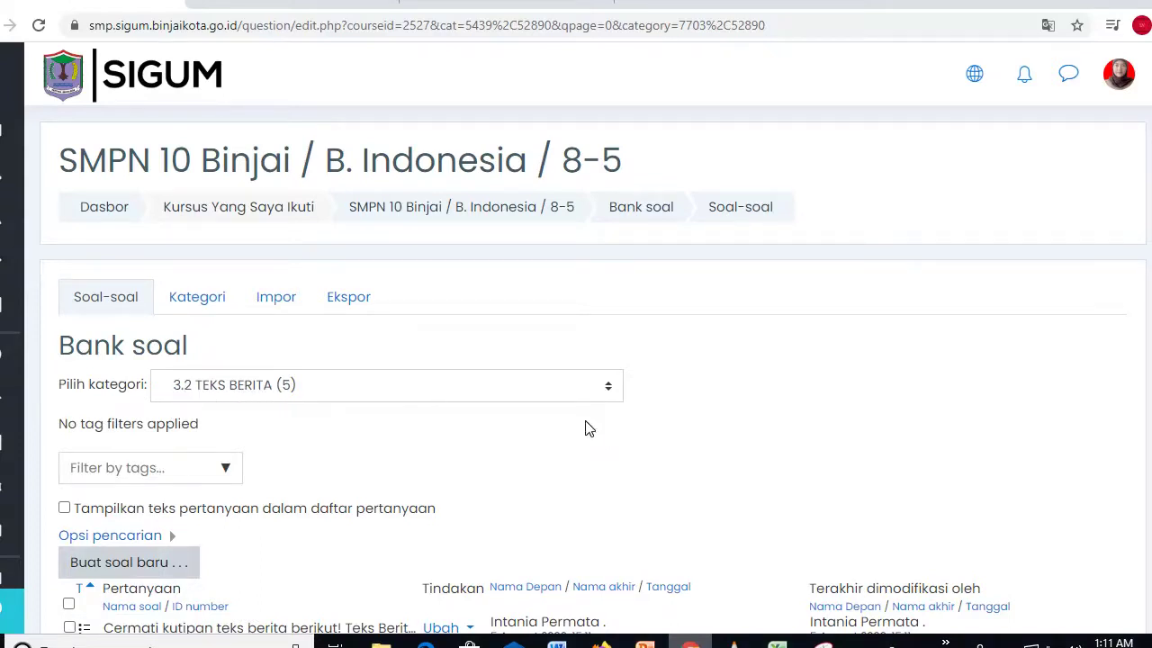
click(613, 394)
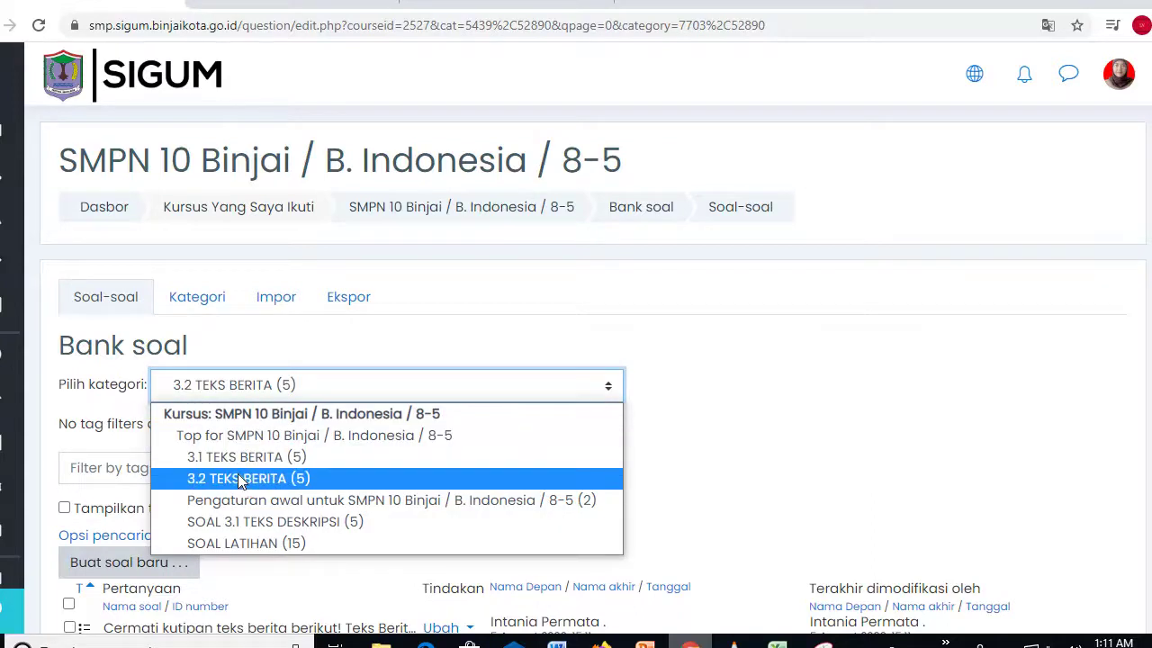
click(777, 361)
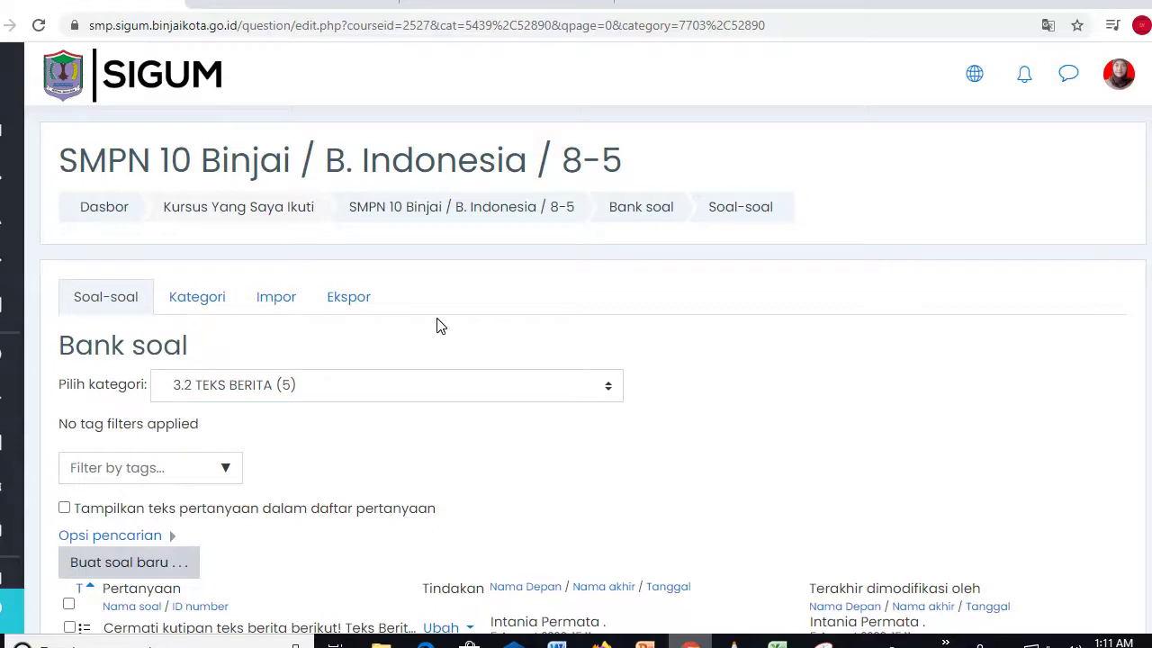
Import the questions of 3.3 TEKS IKLAN.zip from the KELAS 8 folder into the question bank in Blackboard format
click(270, 304)
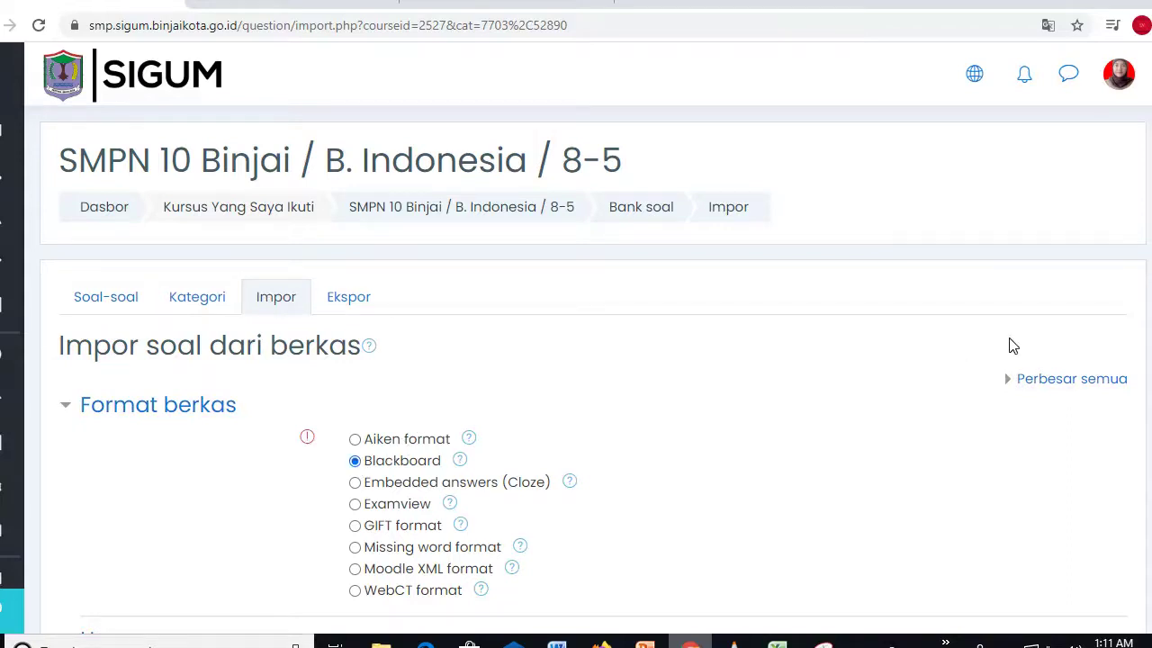
scroll(501, 452, down, 4)
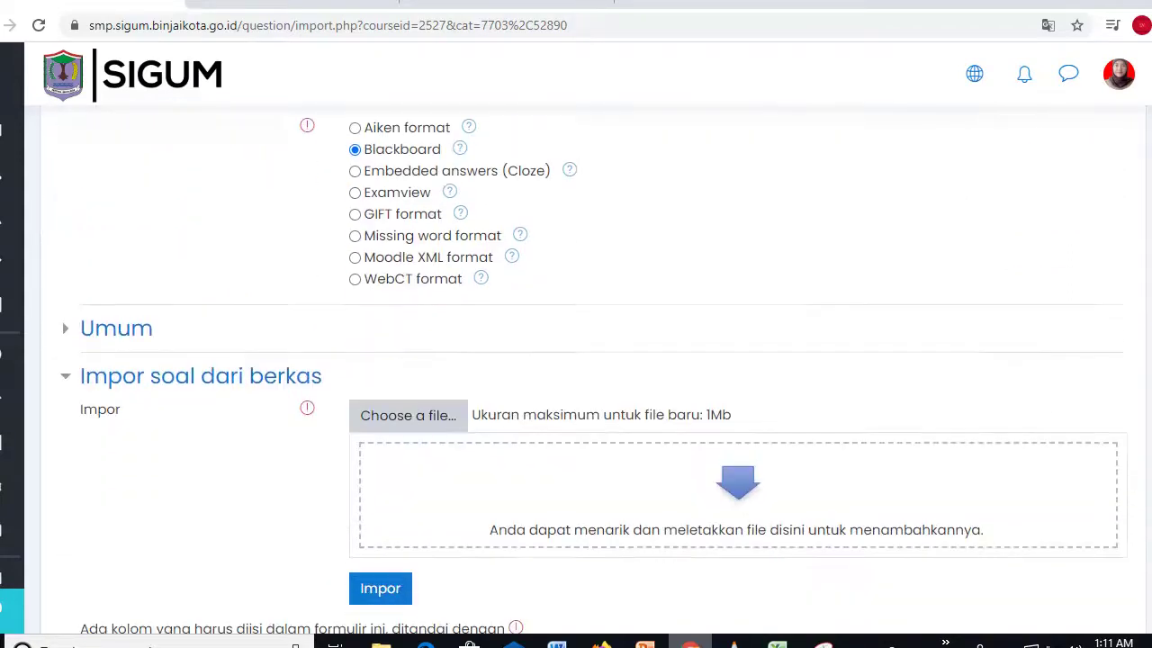
click(414, 414)
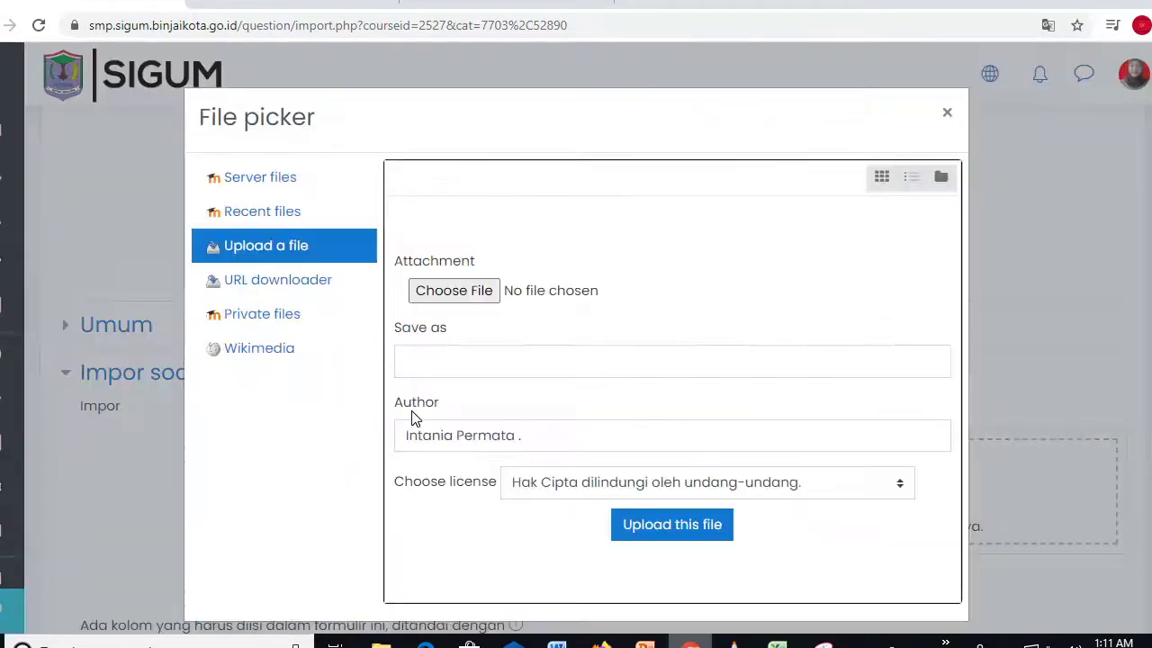
click(454, 293)
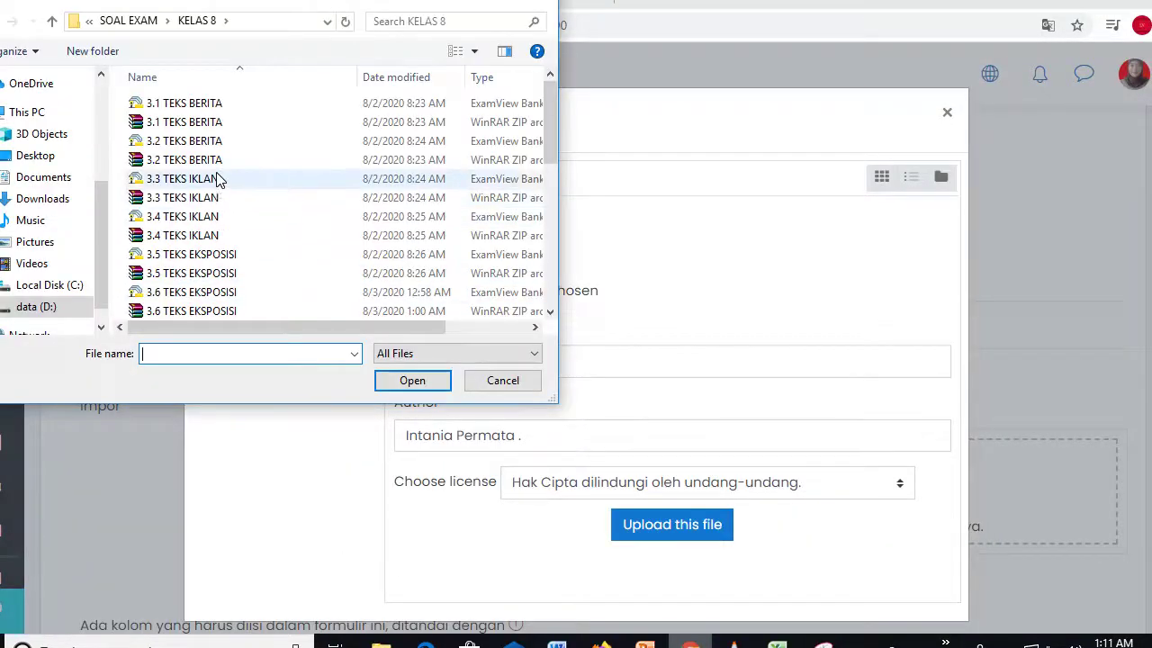
click(200, 203)
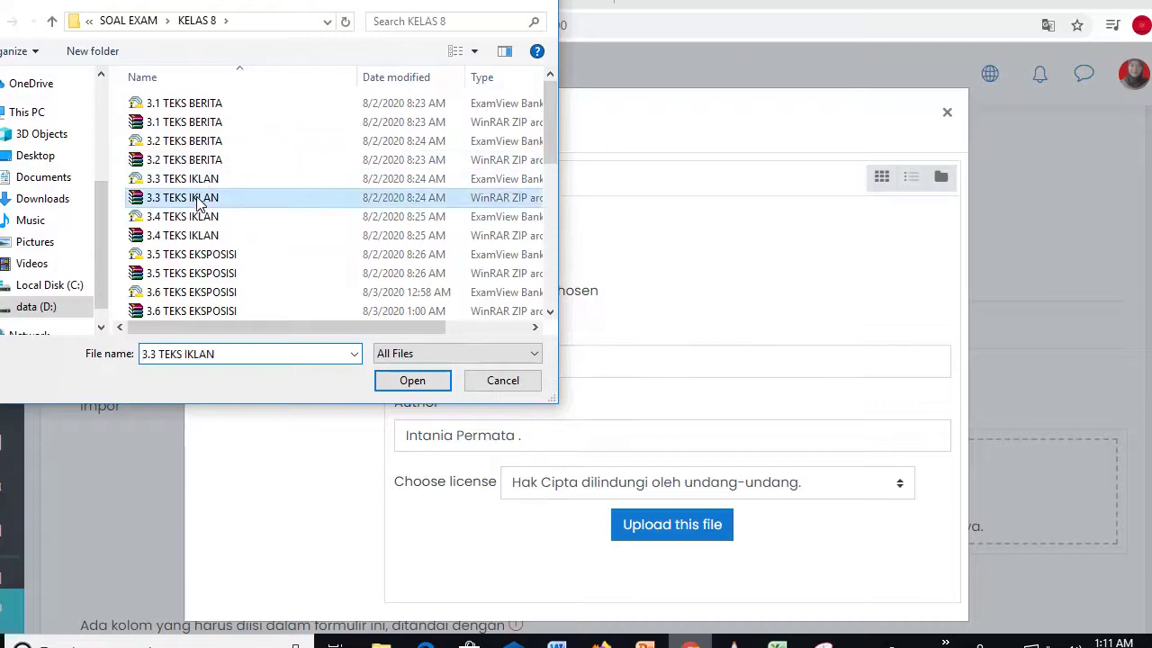
click(412, 381)
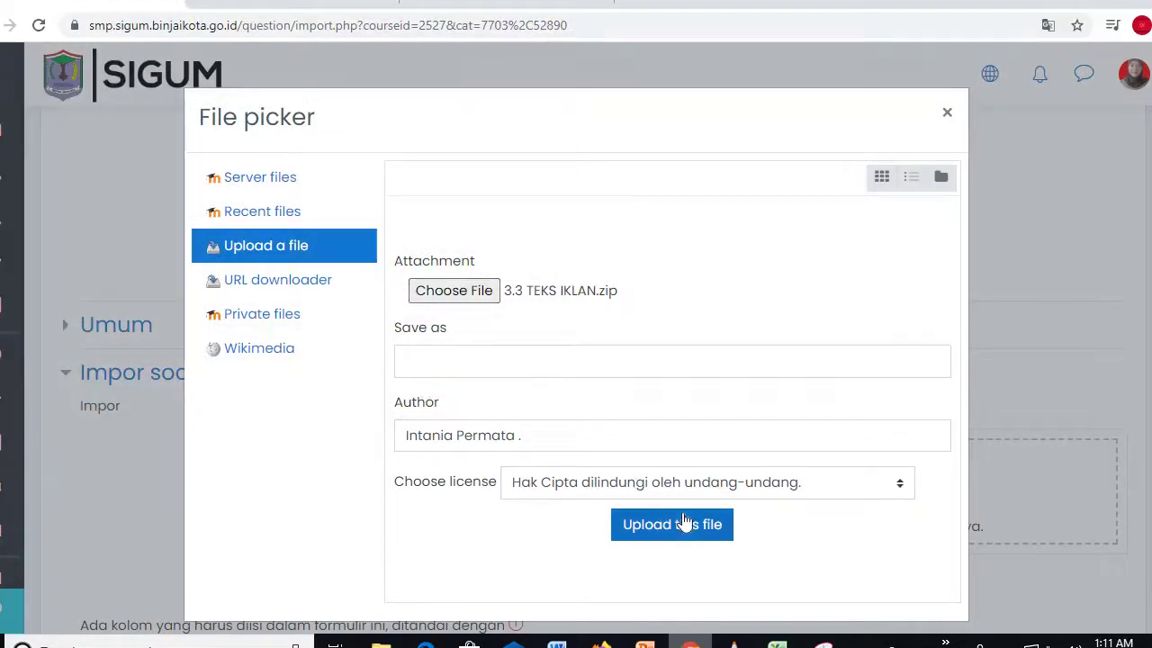
click(676, 530)
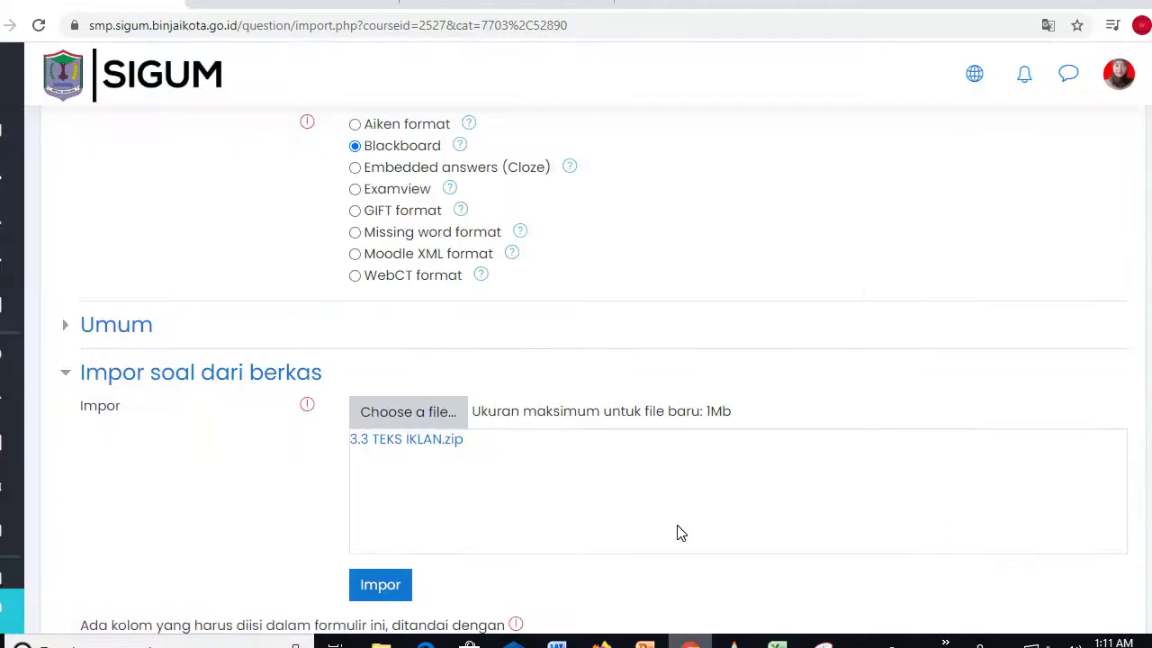
click(383, 585)
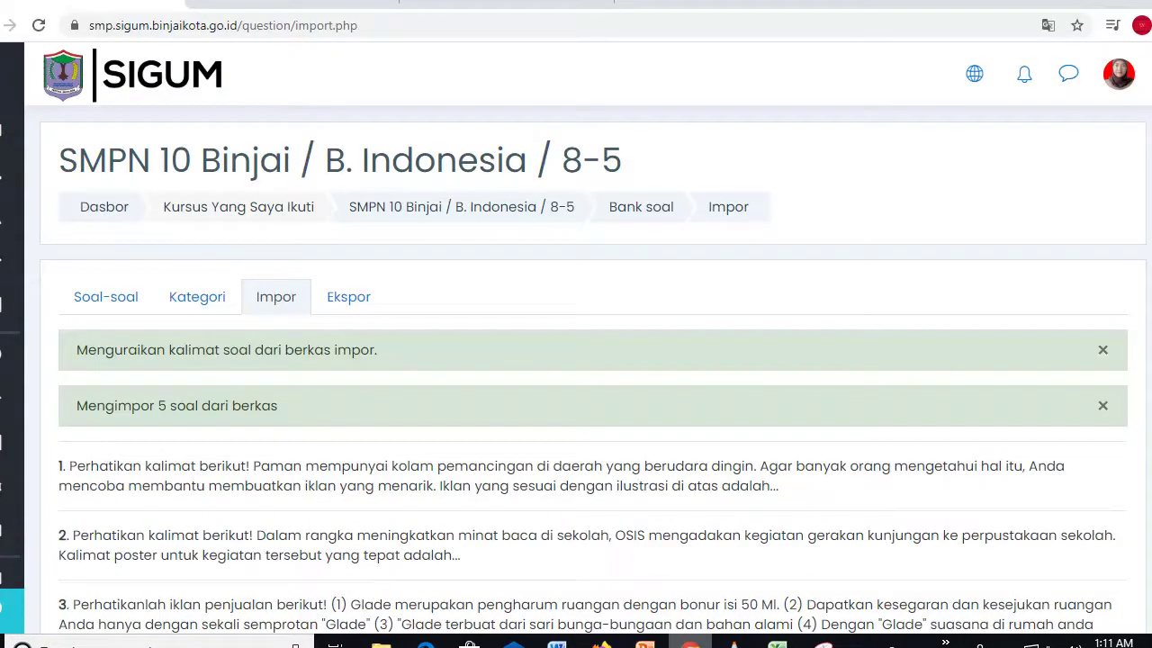
Continue from the import results to the question bank and review the questions in the 3.3 TEKS IKLAN category
scroll(592, 369, down, 5)
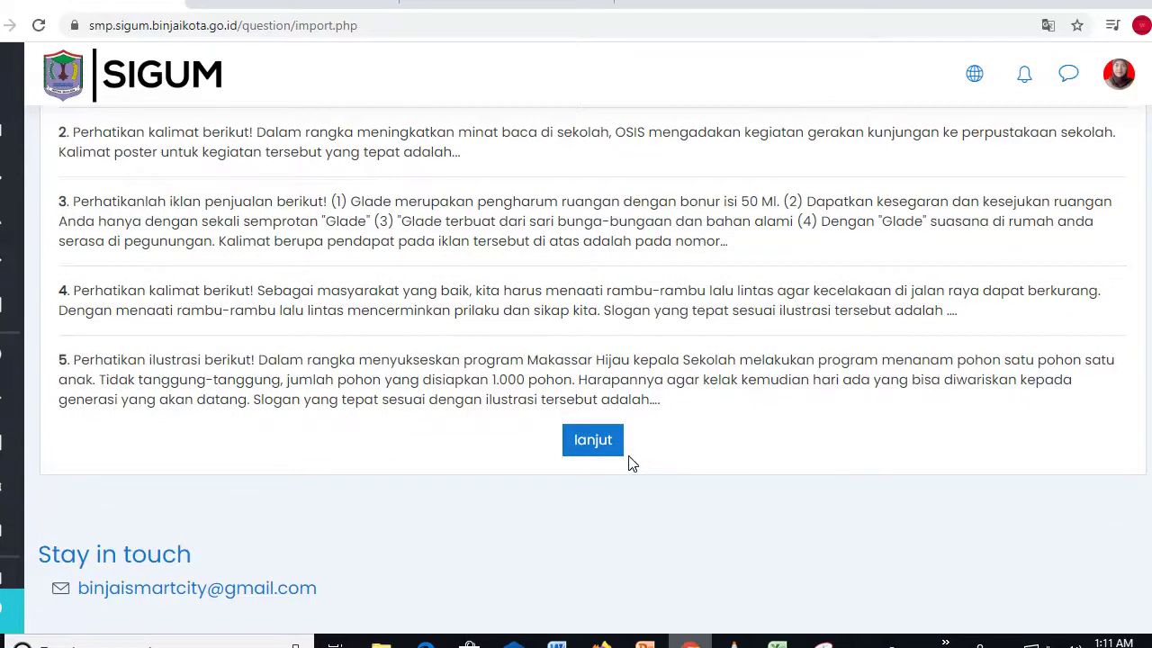
click(593, 442)
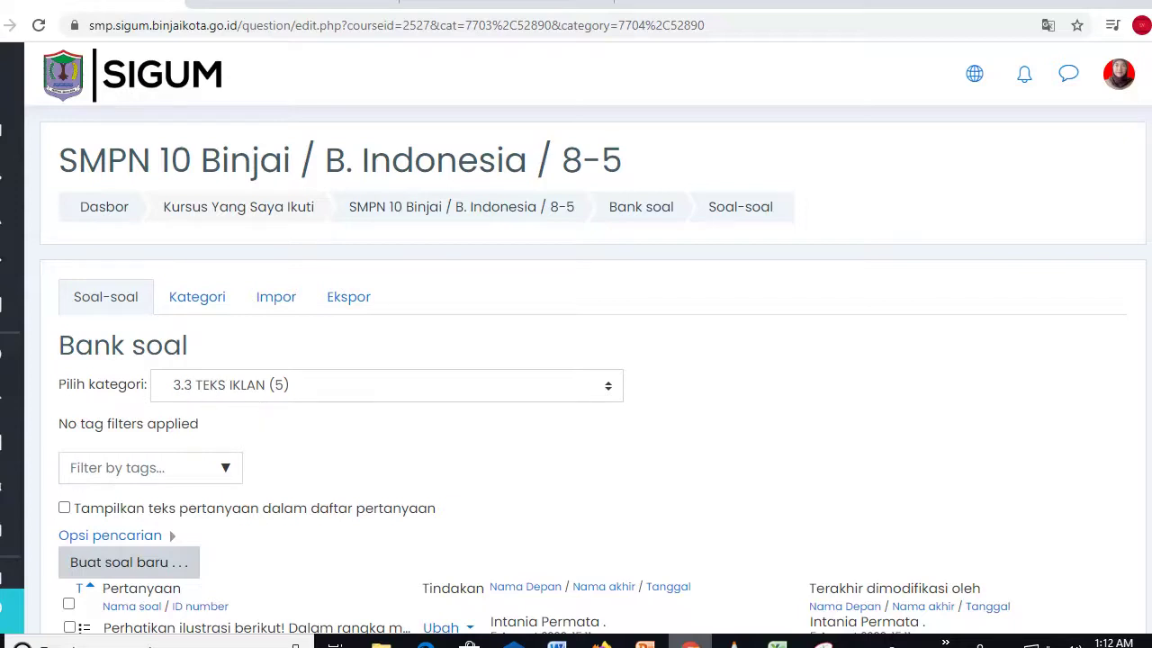
scroll(592, 369, down, 3)
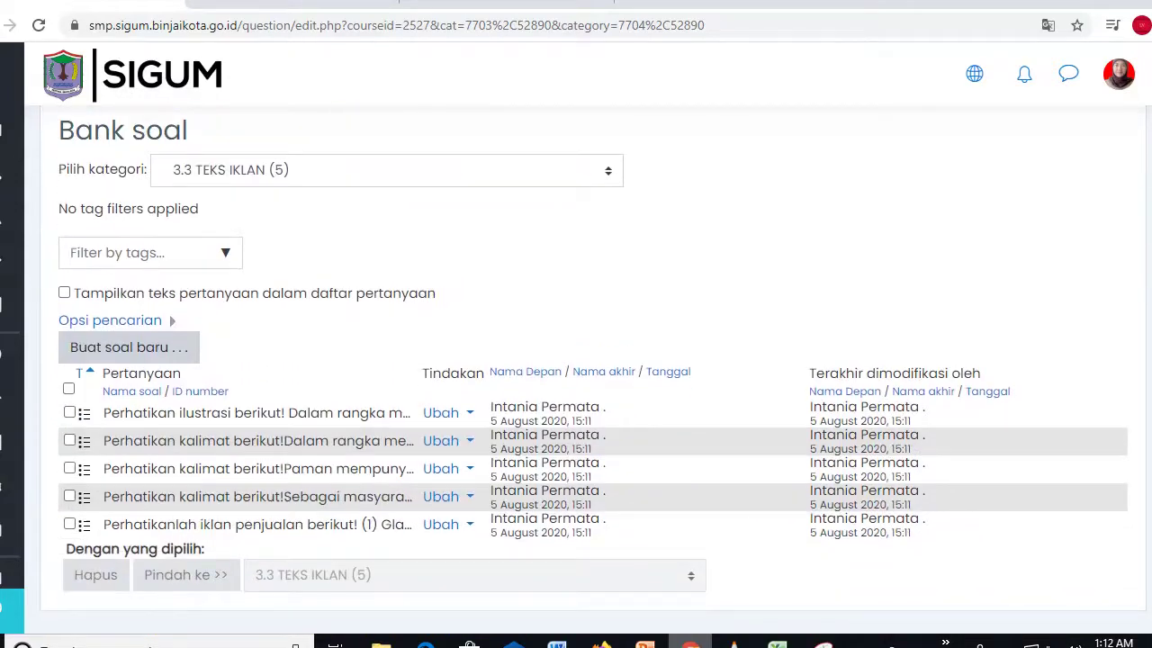
scroll(592, 369, up, 3)
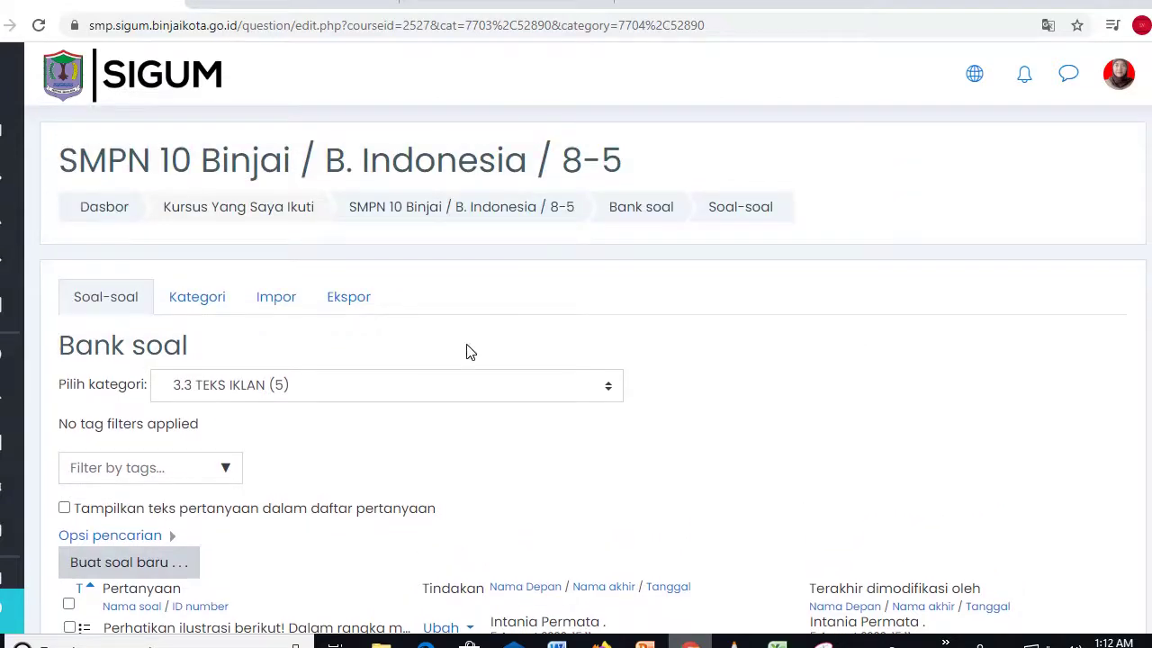
Import the questions of 3.5 TEKS EKSPOSISI.zip from the KELAS 8 folder into the question bank in Blackboard format
click(275, 301)
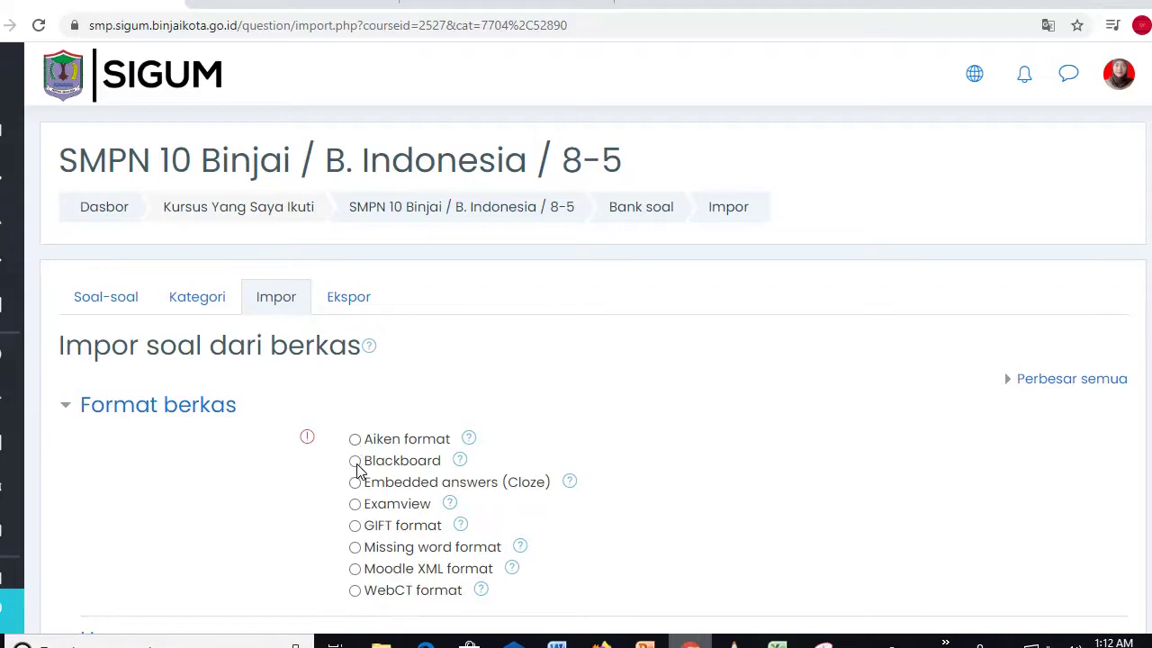
scroll(442, 491, down, 3)
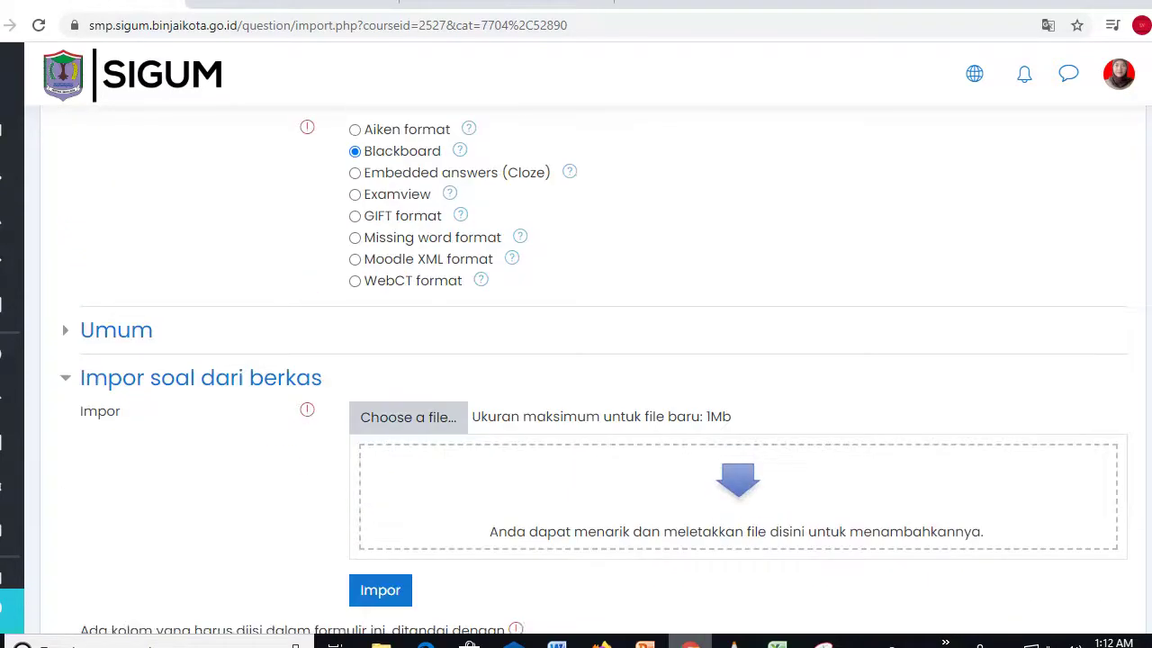
click(399, 424)
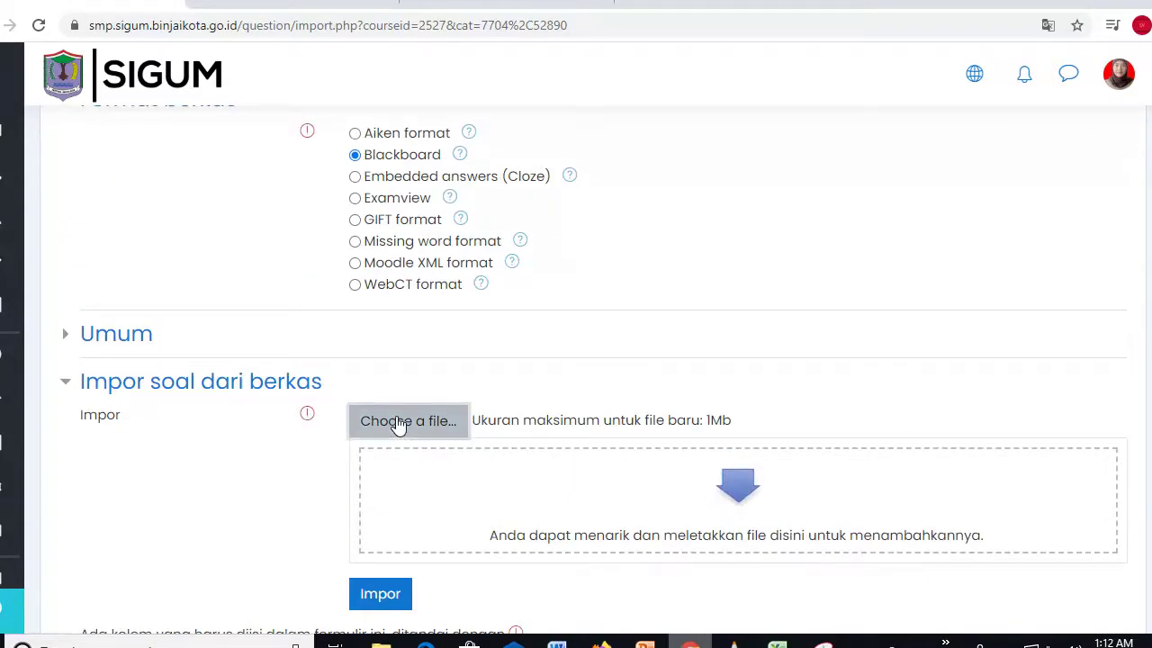
click(460, 293)
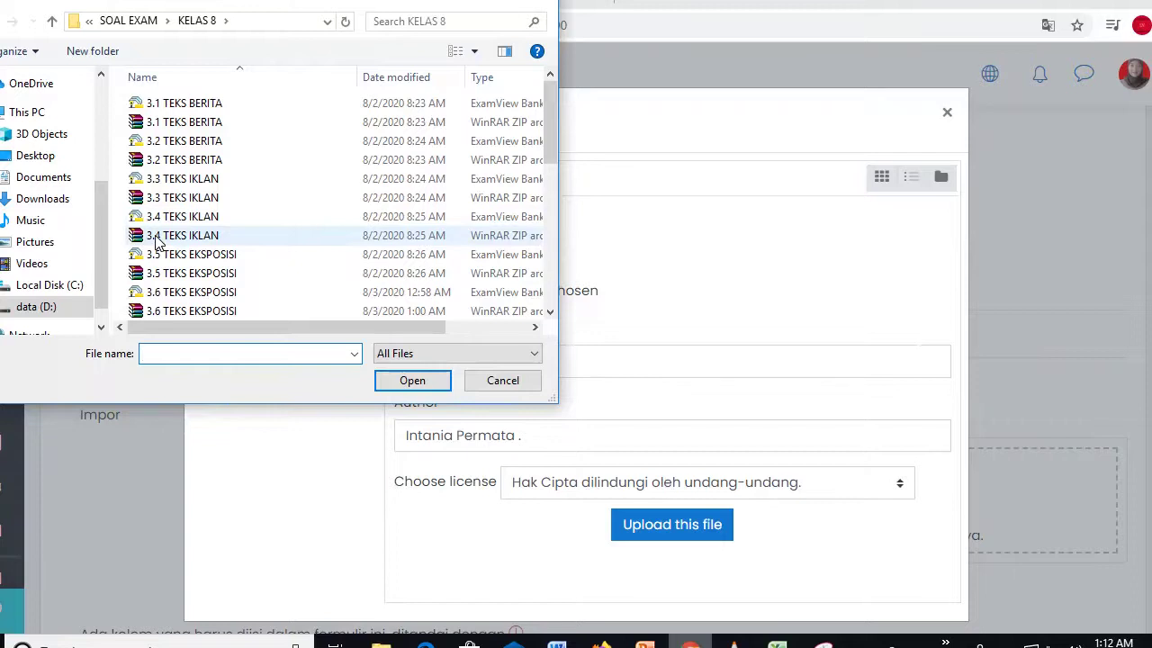
click(196, 274)
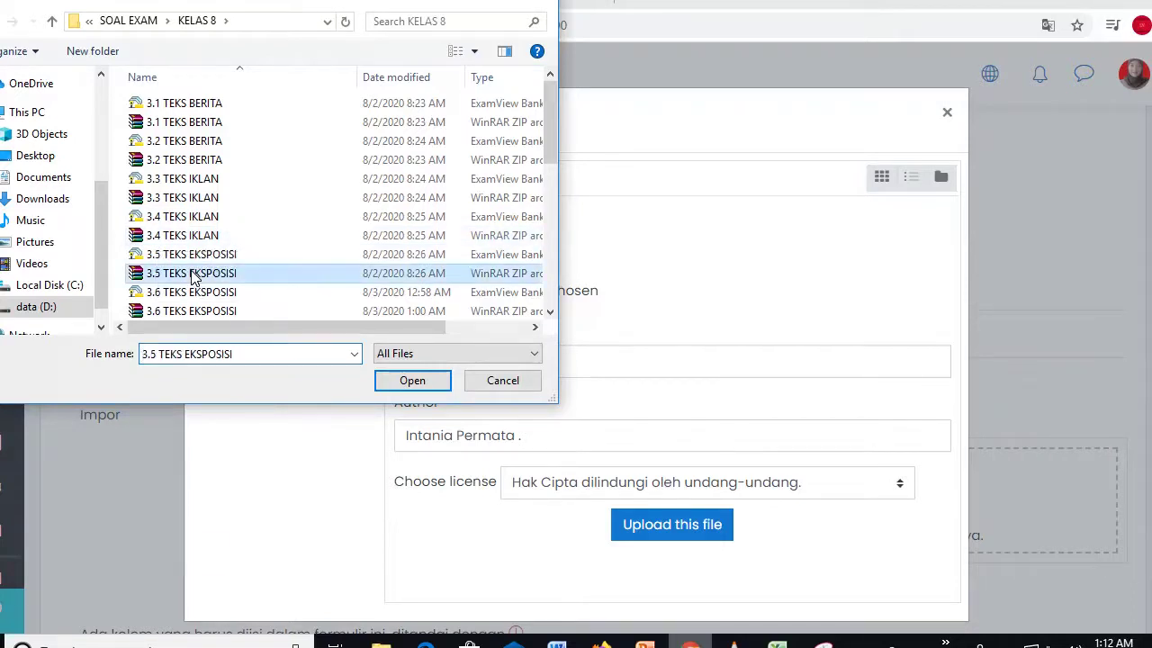
click(413, 381)
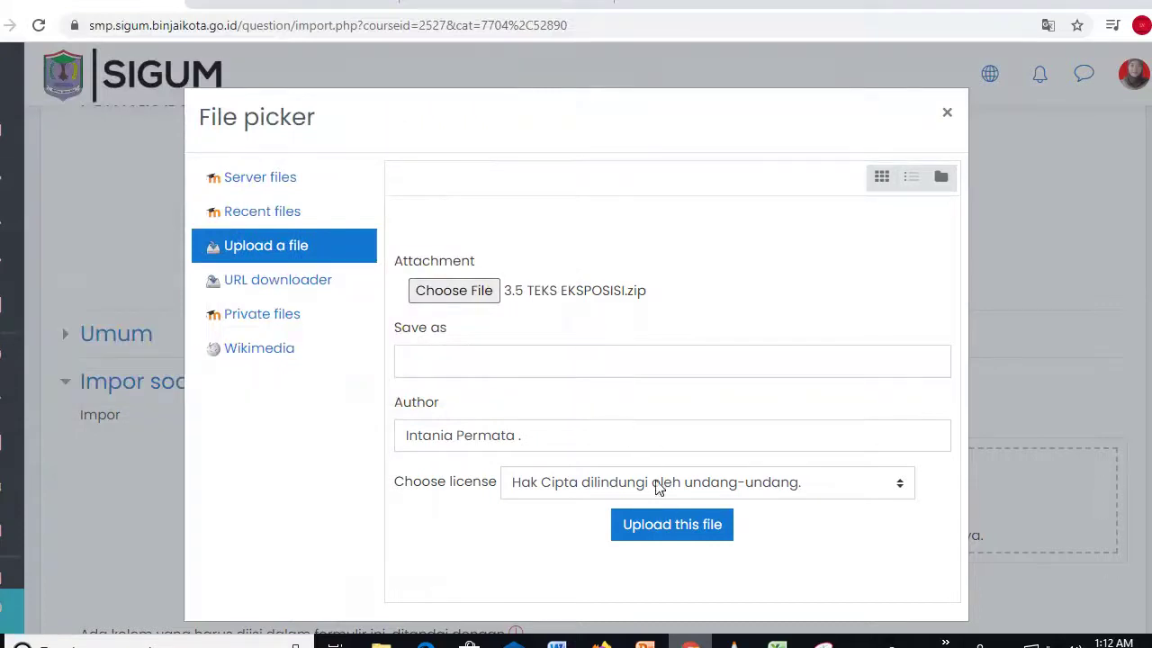
click(640, 529)
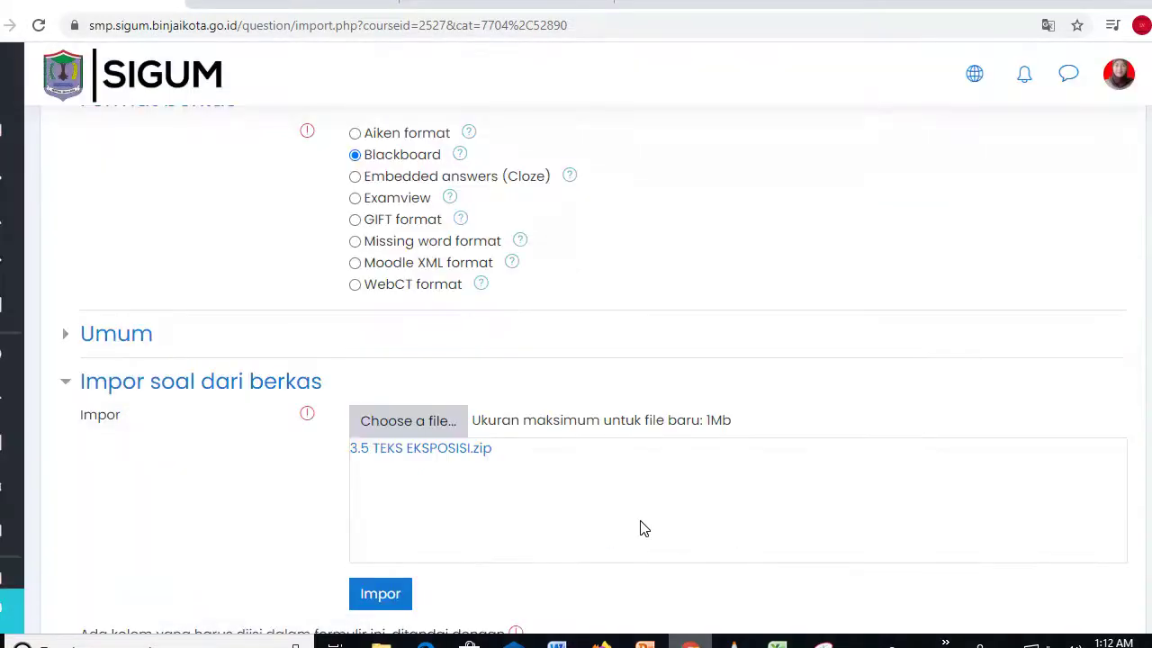
click(395, 596)
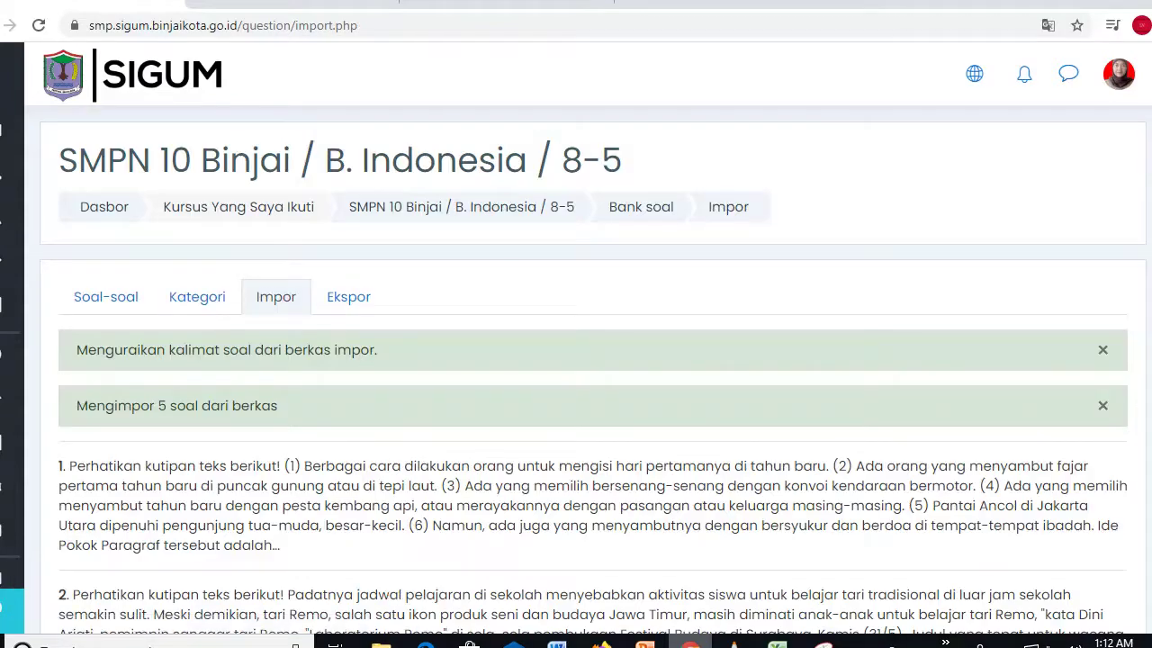
Continue to the question bank after the 3.5 TEKS EKSPOSISI import and check the list of question categories
scroll(732, 506, down, 6)
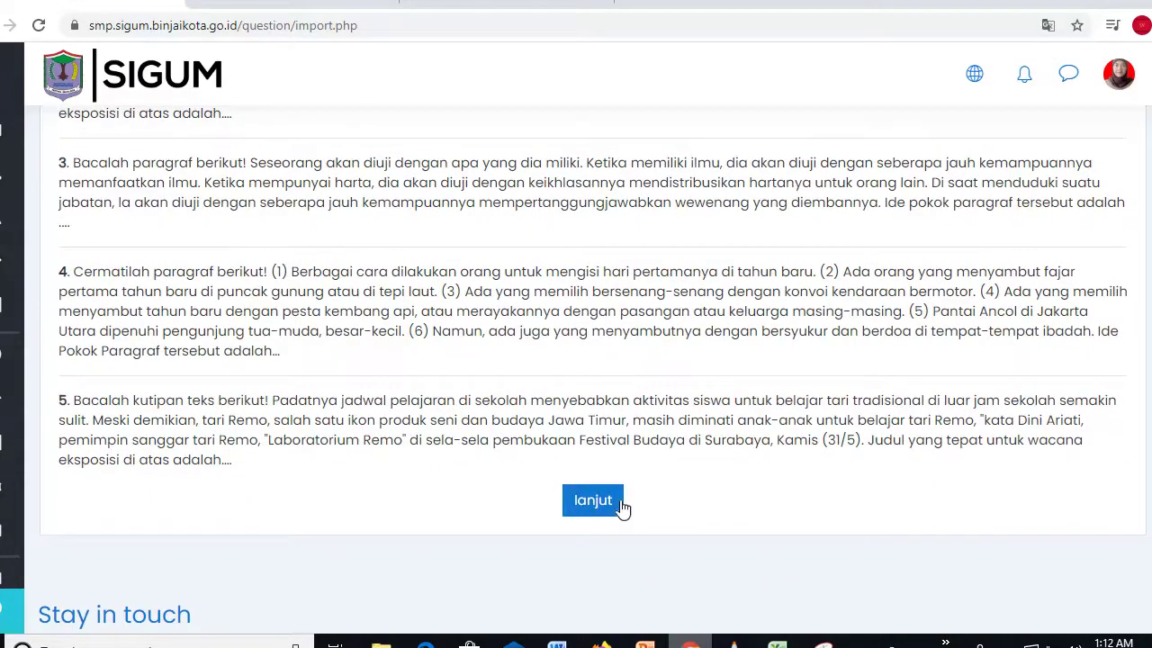
click(594, 502)
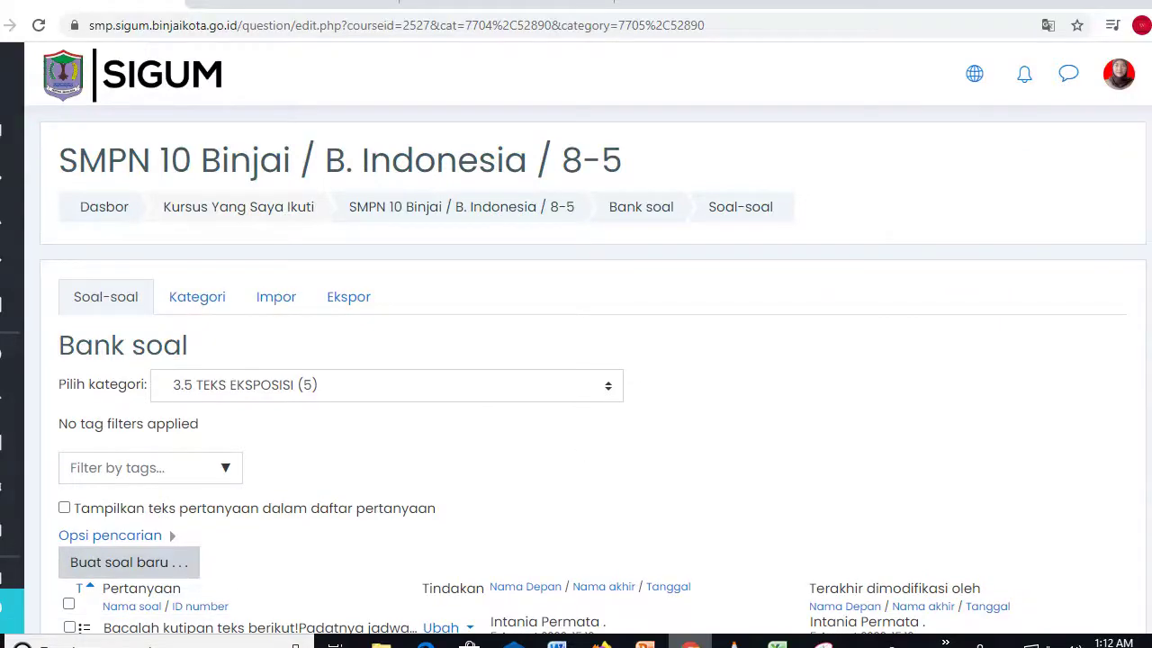
scroll(576, 359, down, 1)
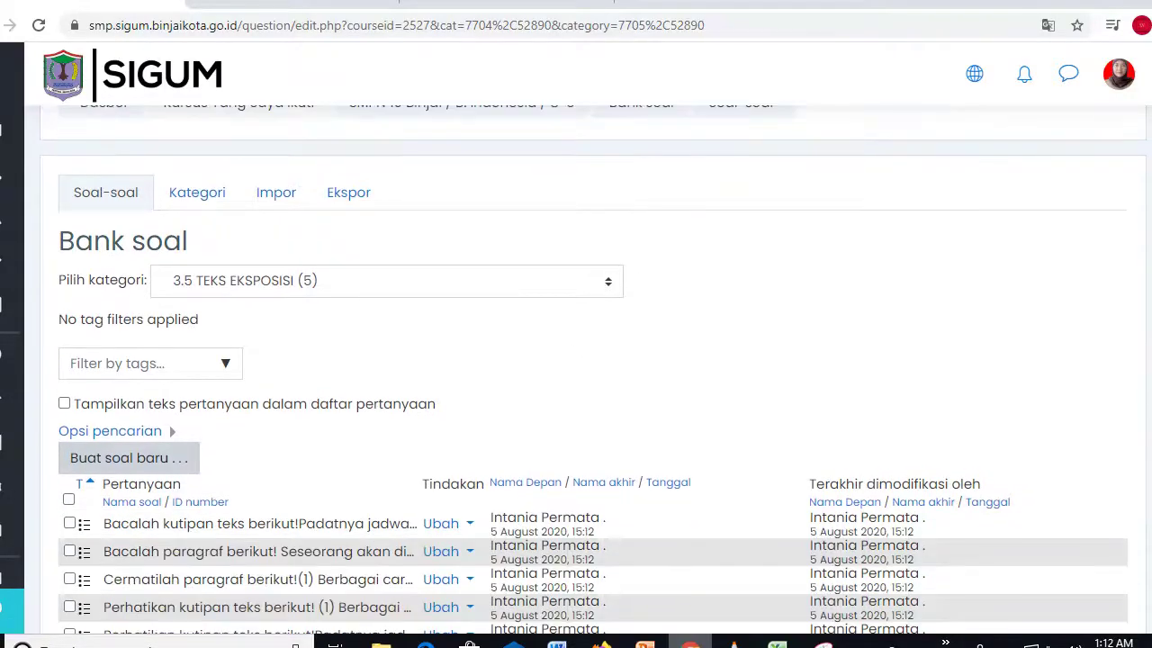
click(609, 286)
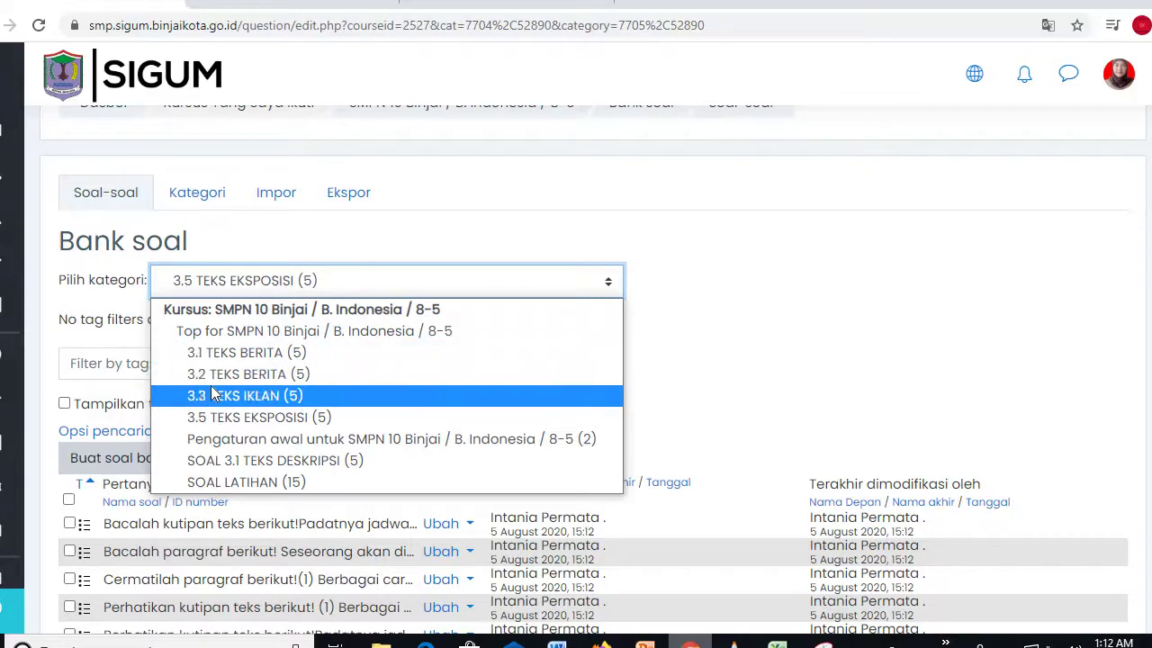
click(617, 416)
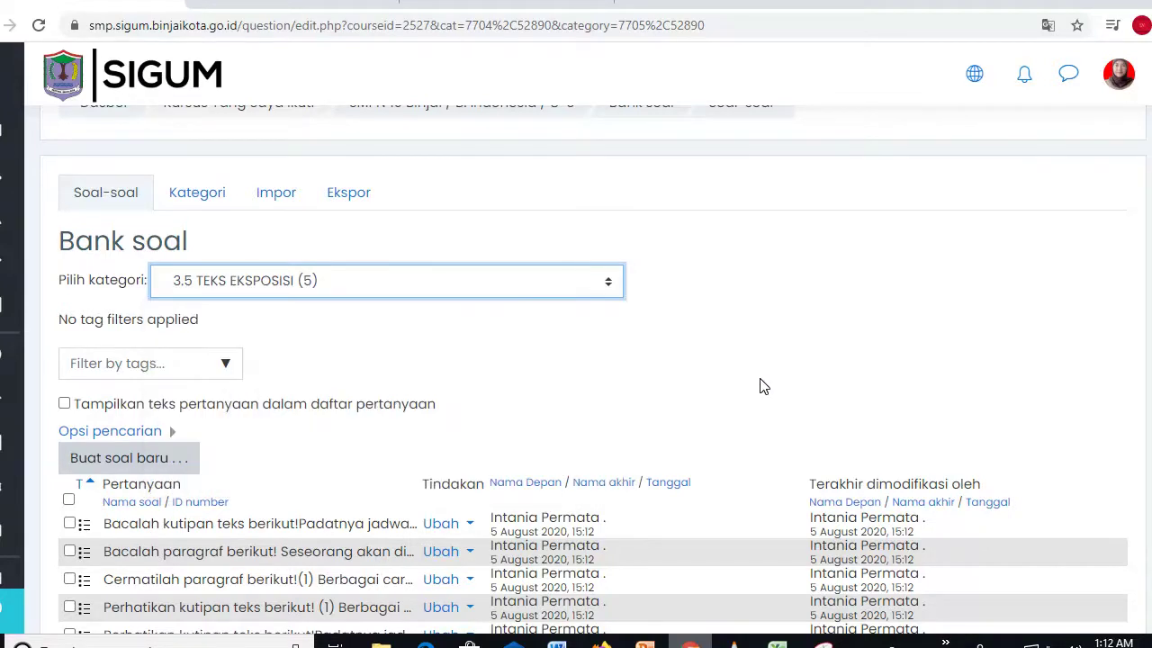
Import the questions of 3.4 TEKS IKLAN.zip from the KELAS 8 folder into the question bank in Blackboard format
click(281, 197)
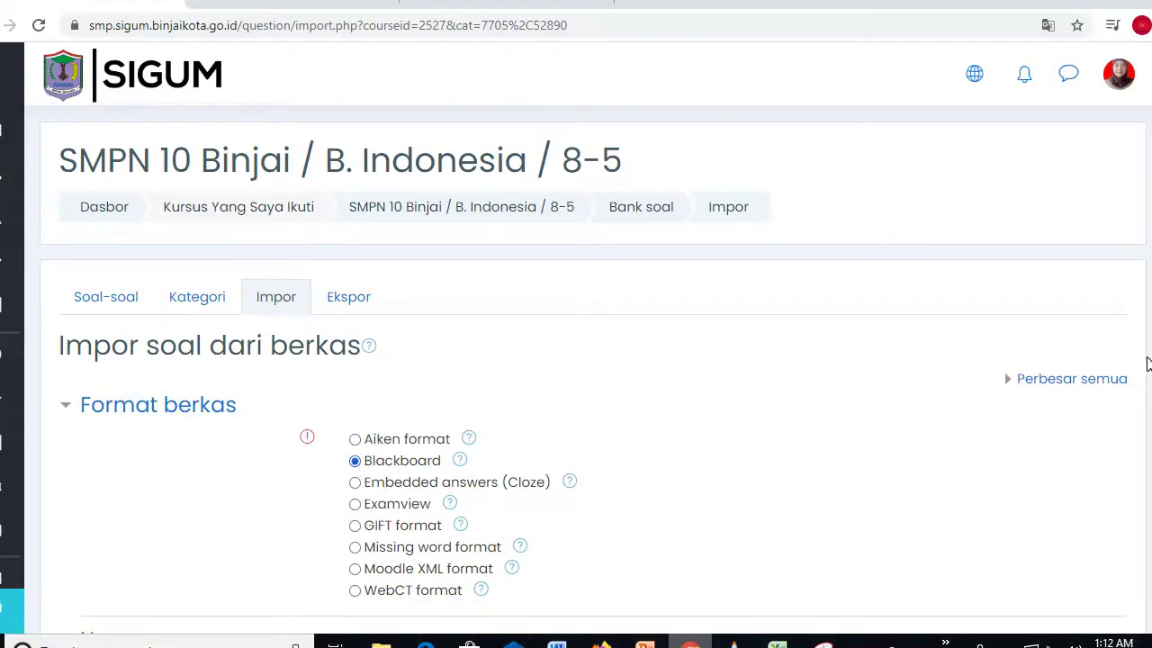
scroll(439, 435, down, 3)
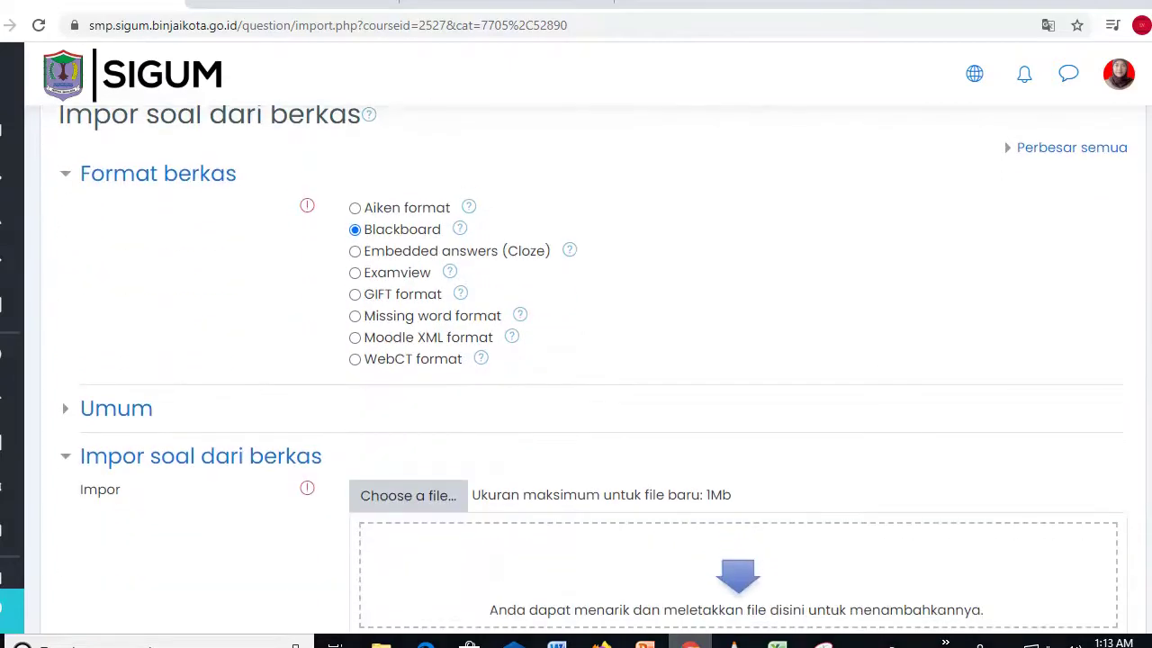
click(394, 500)
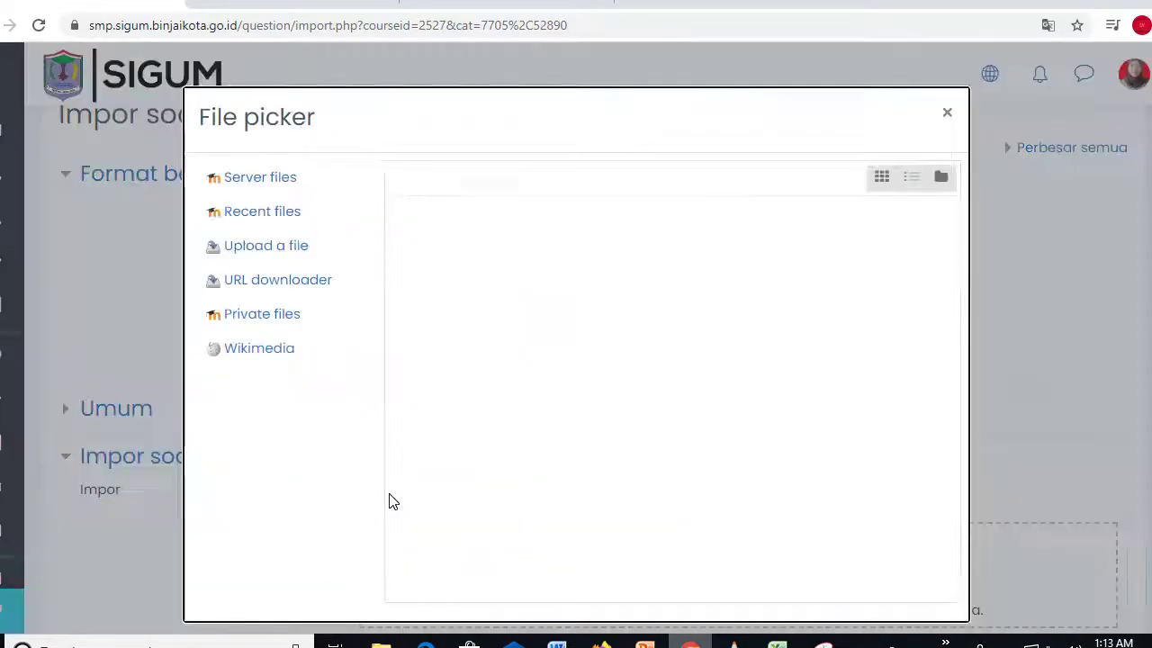
click(455, 291)
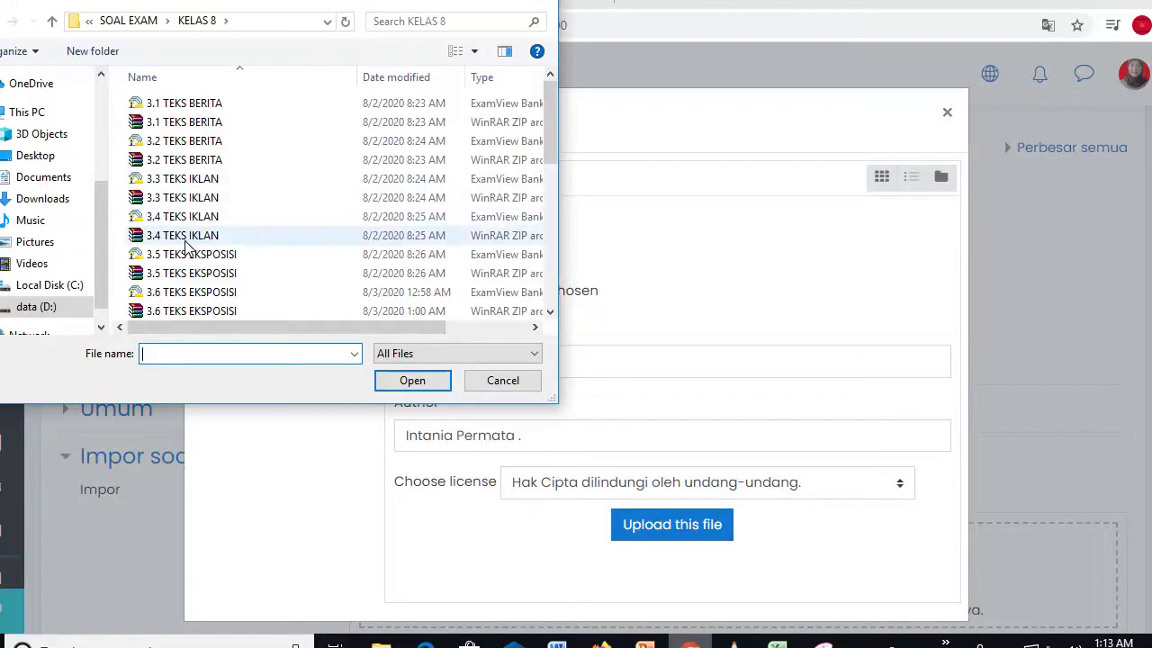
click(185, 239)
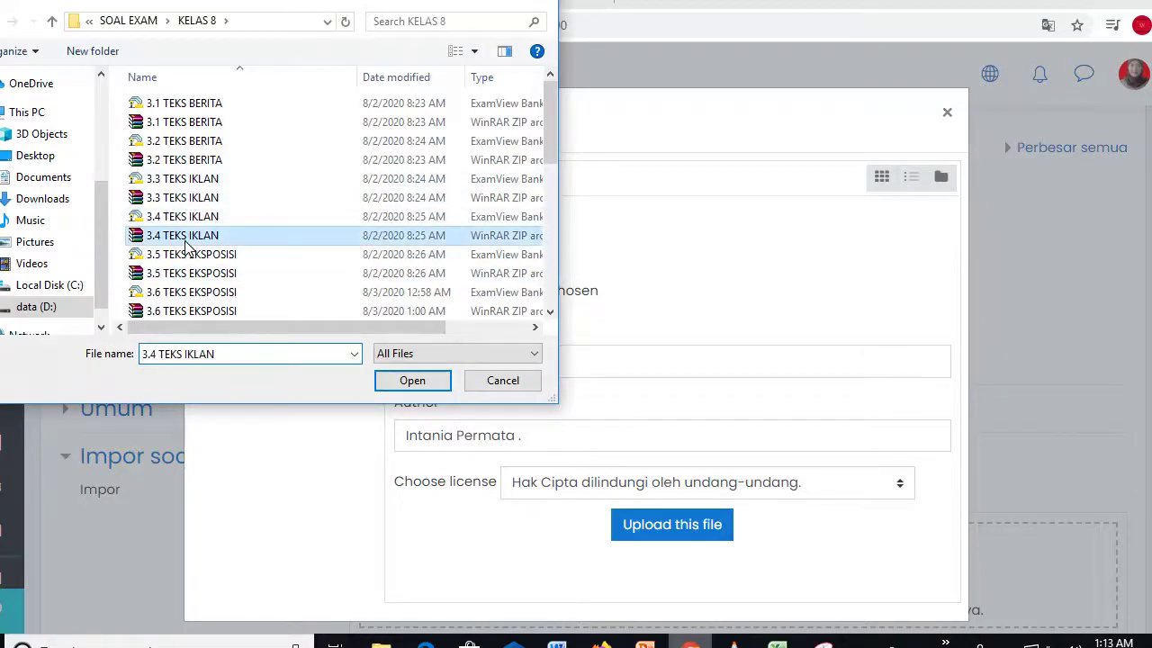
click(403, 385)
click(661, 532)
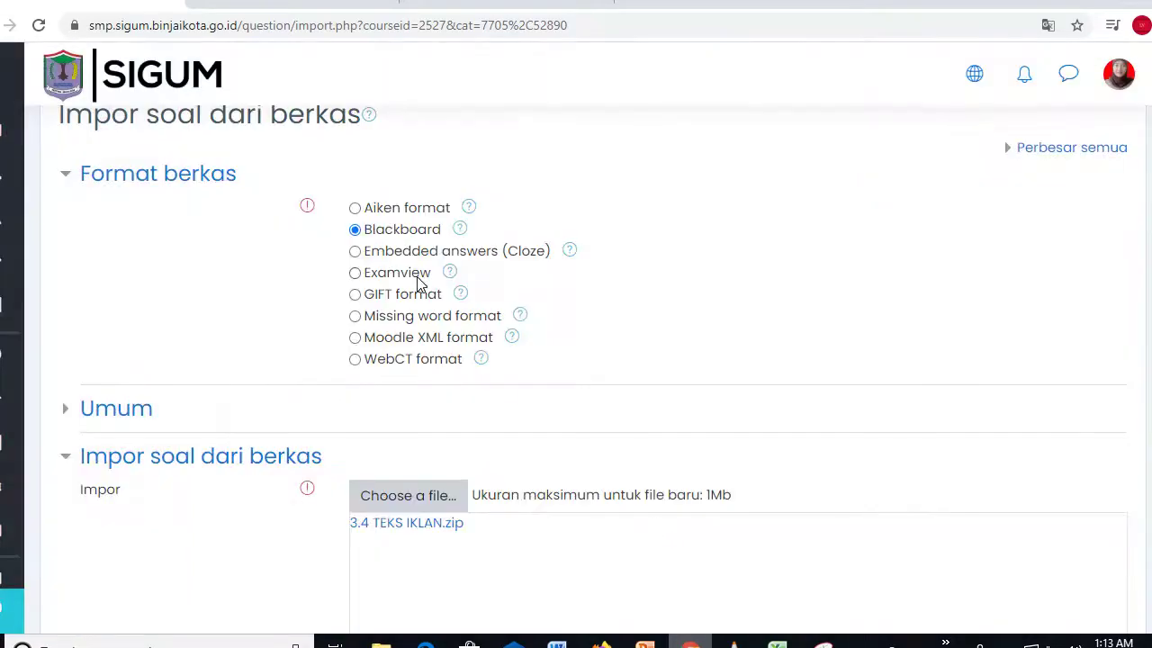
scroll(576, 360, down, 3)
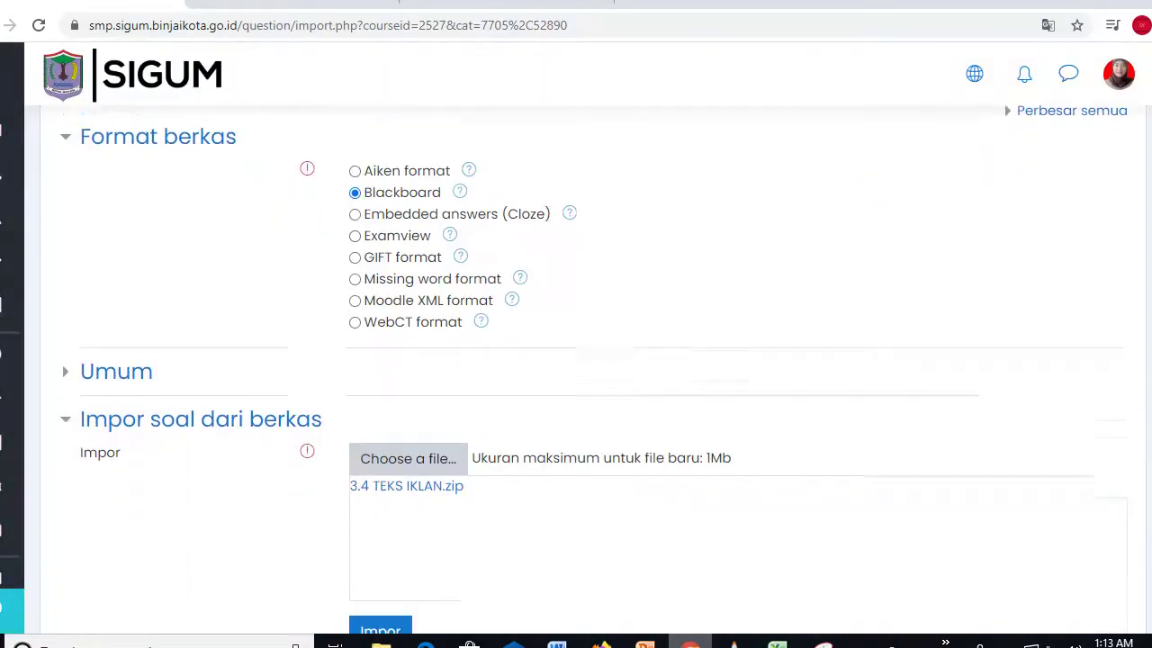
click(393, 378)
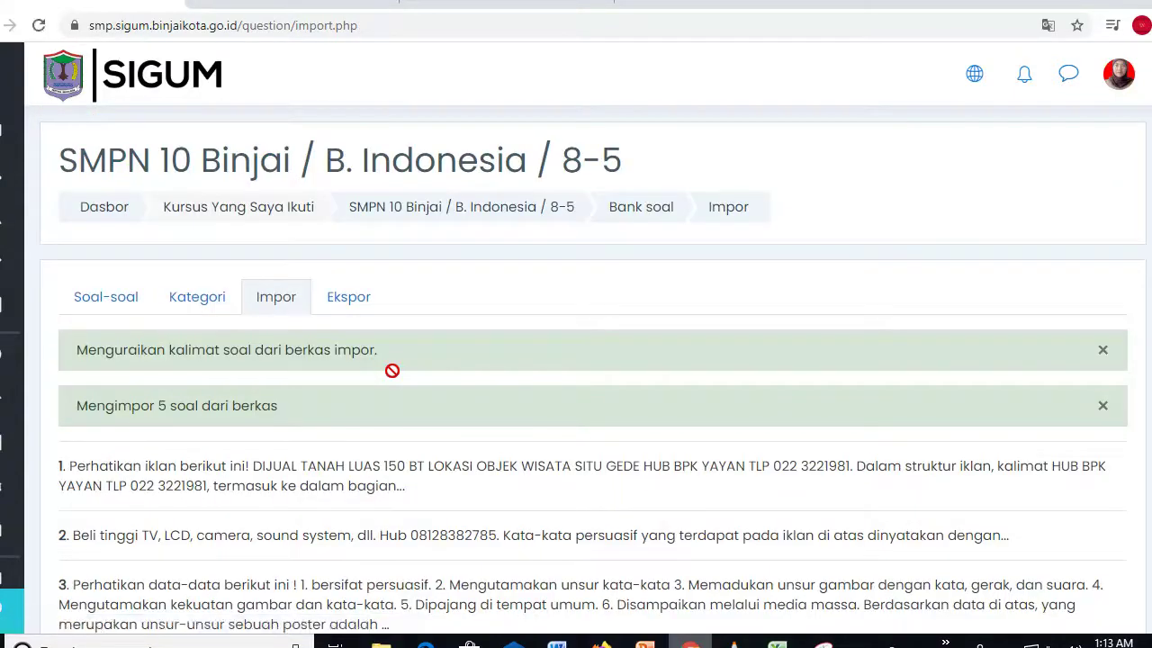
Continue to the question bank after the 3.4 TEKS IKLAN import and examine the available question categories
scroll(575, 360, down, 3)
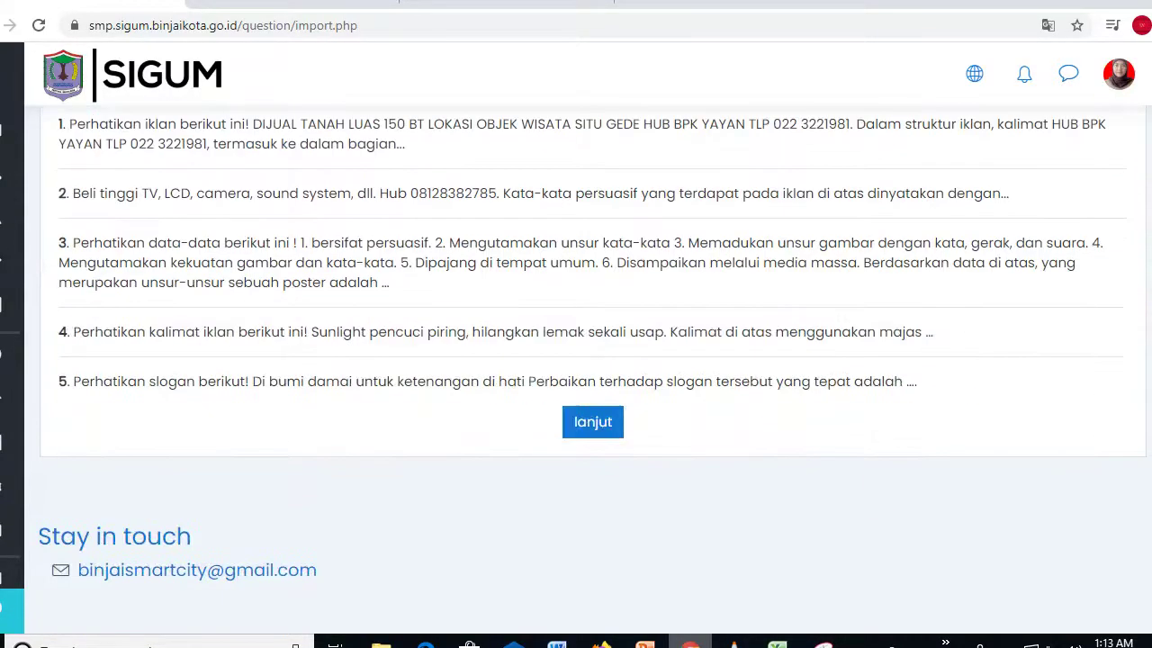
click(583, 427)
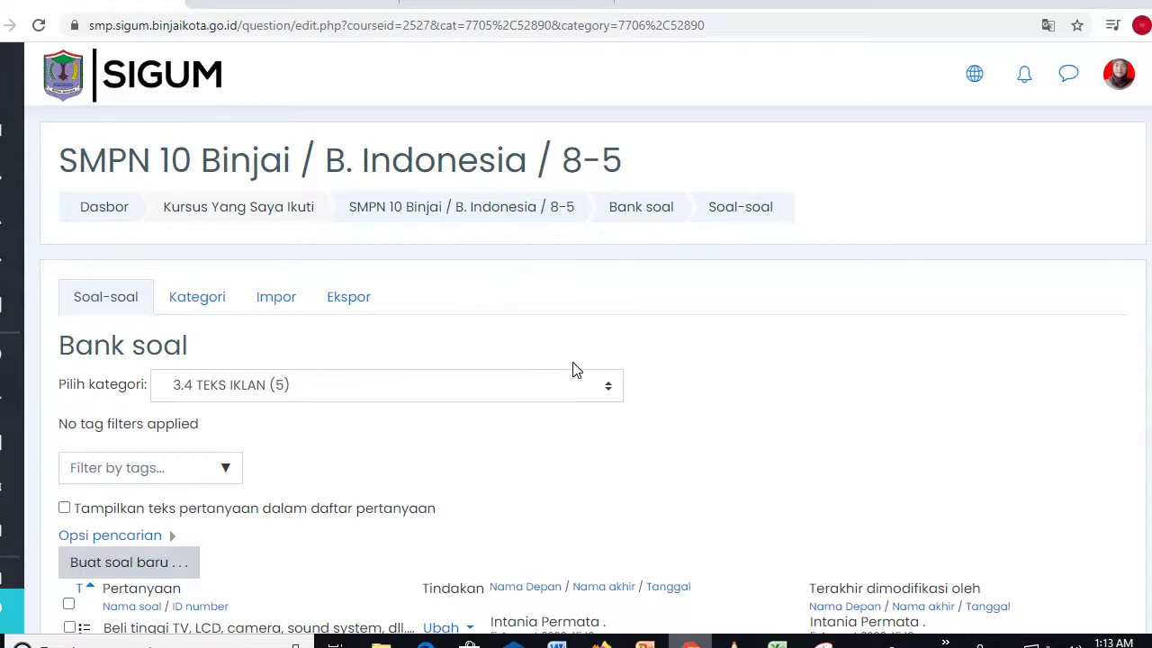
click(610, 391)
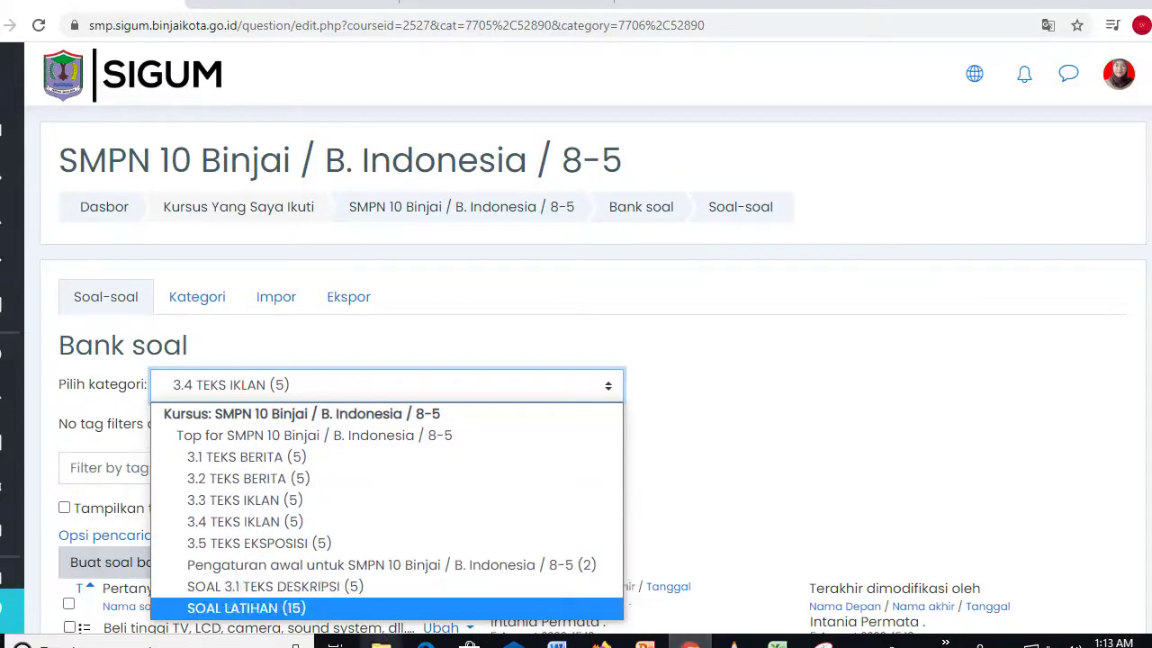
Switch to the KELAS 8 folder in File Explorer, look through its exam files up to 4.8 TEKS PUISI, and return to the question bank
click(381, 640)
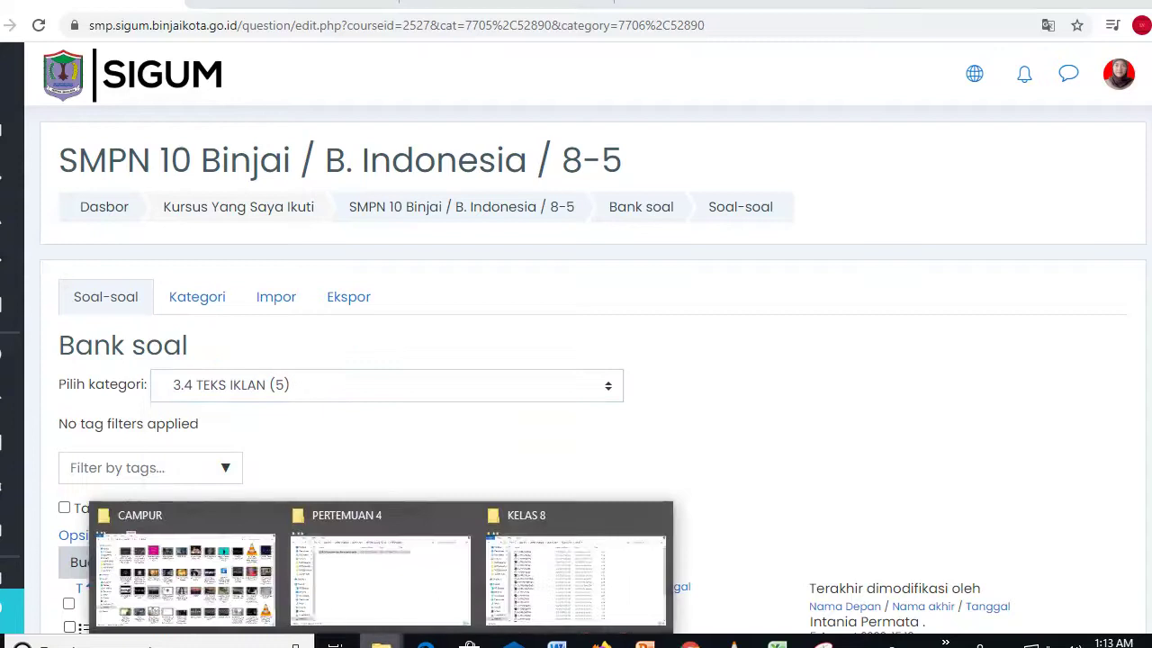
click(559, 600)
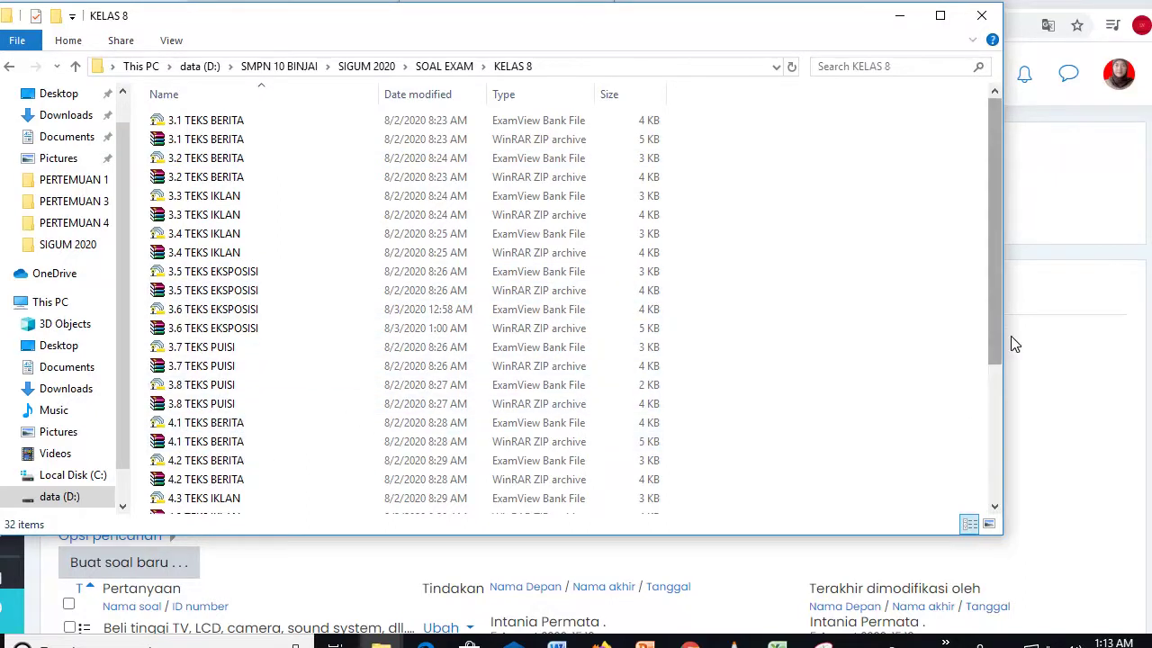
drag(996, 341, 998, 510)
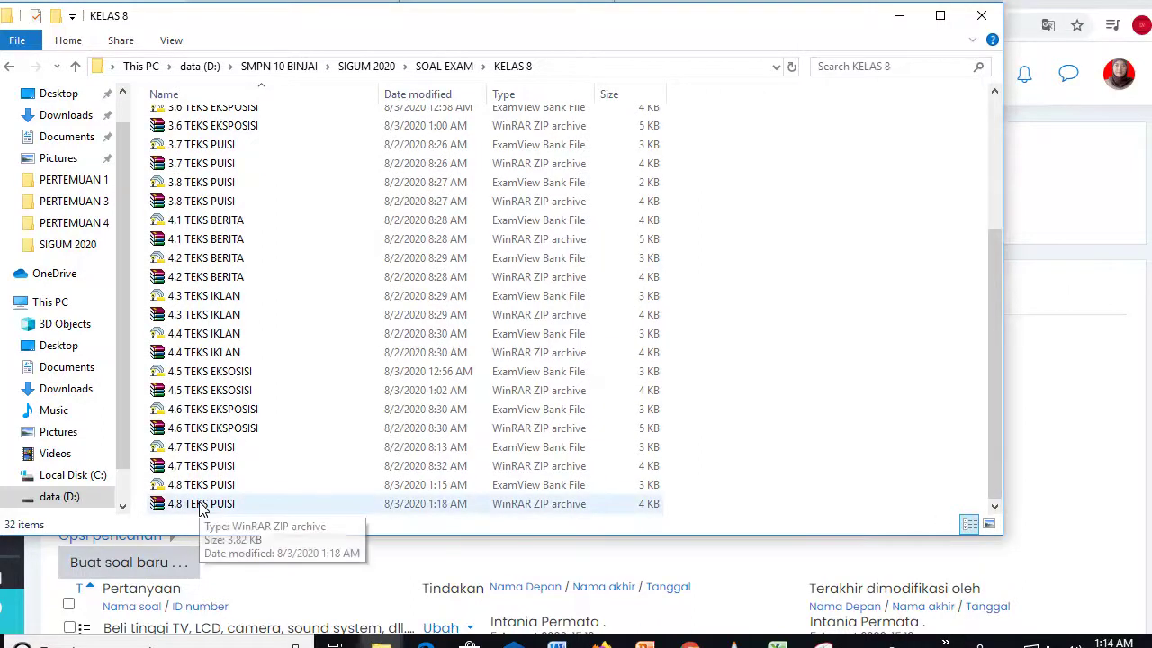
click(1075, 384)
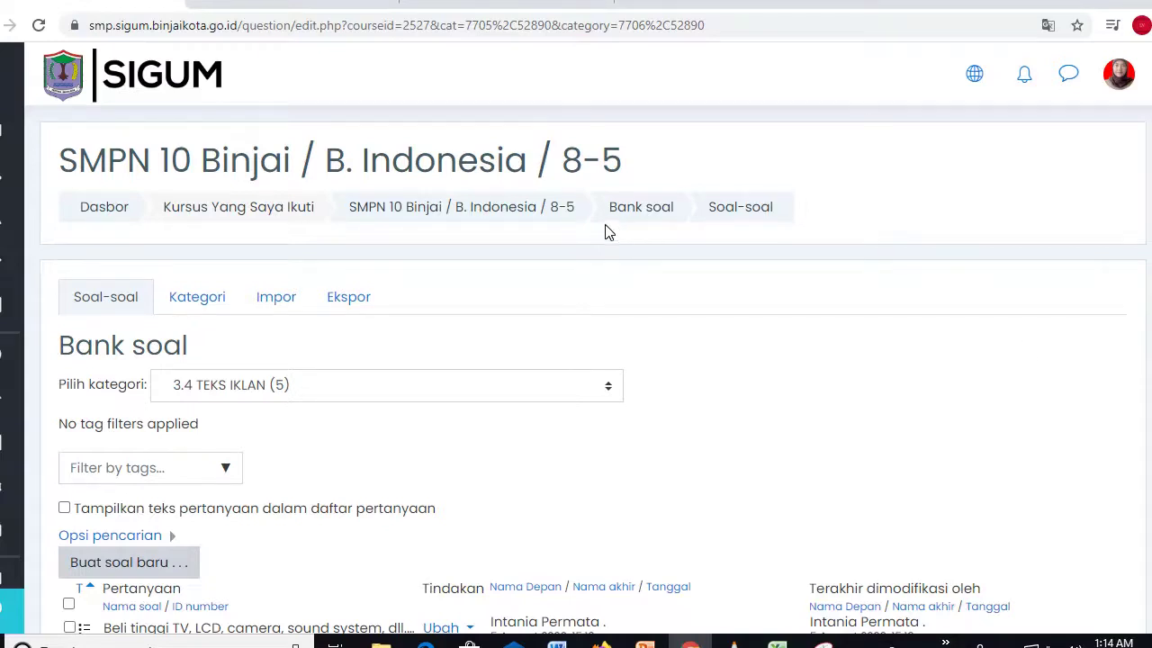
Return to the B. Indonesia 8-5 course page and go to the PENYIMPULAN ISI BERITA section
click(467, 211)
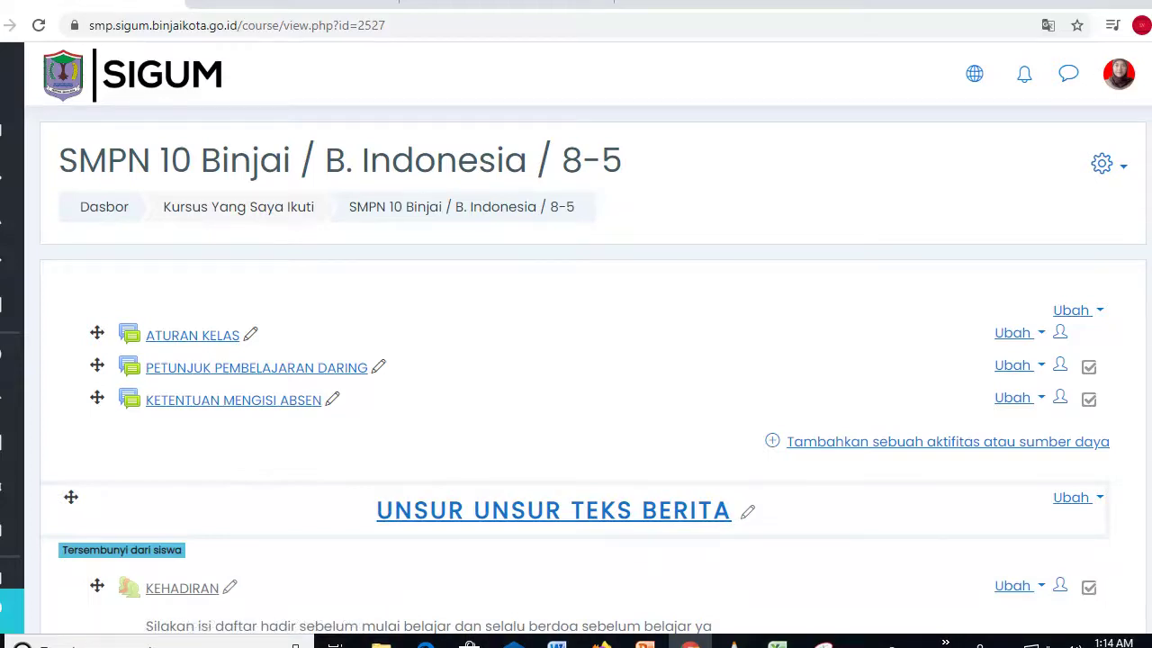
scroll(610, 133, down, 4)
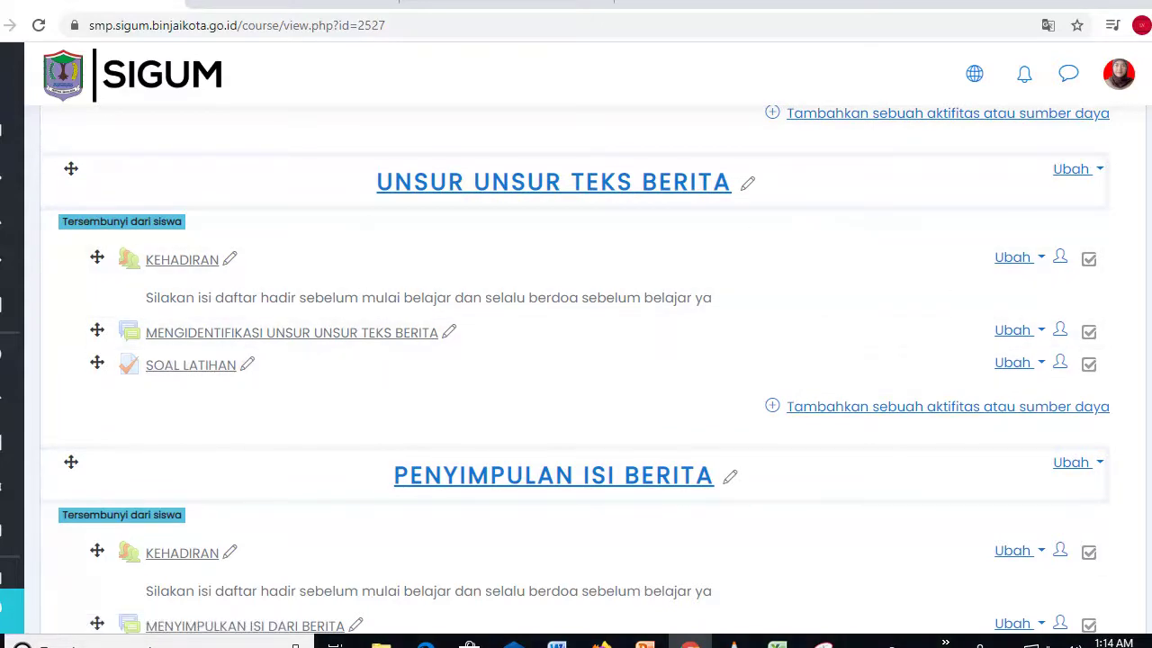
scroll(453, 368, down, 3)
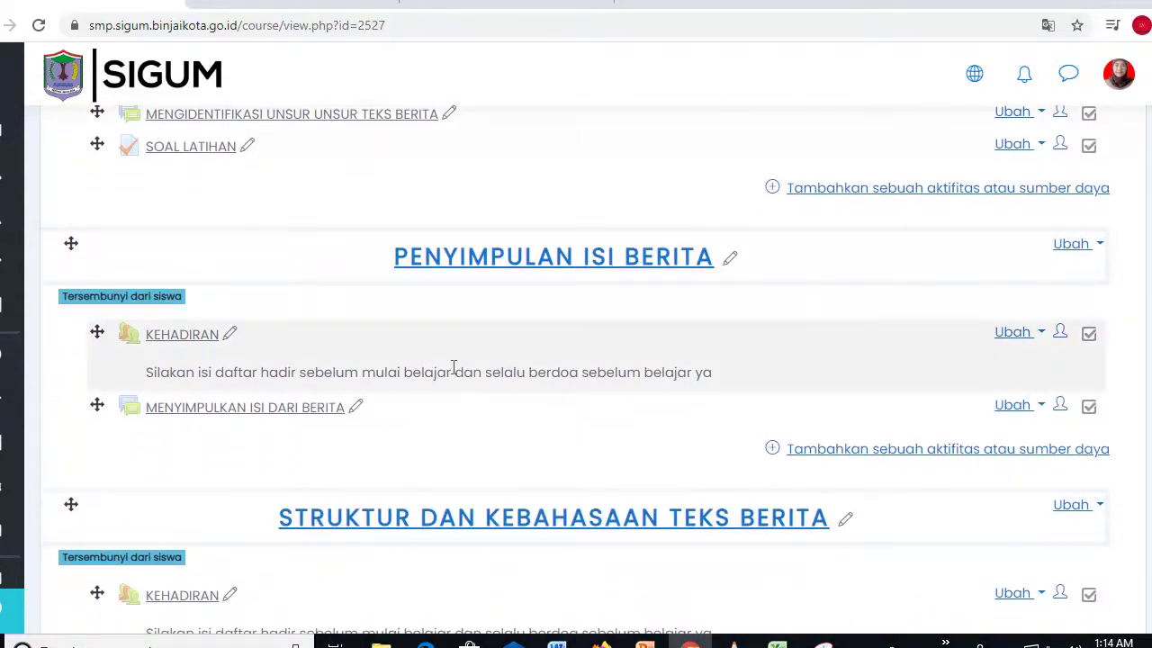
Add a Kuis activity named SOAL LATIHAN to the PENYIMPULAN ISI BERITA section, then save and display it
click(832, 448)
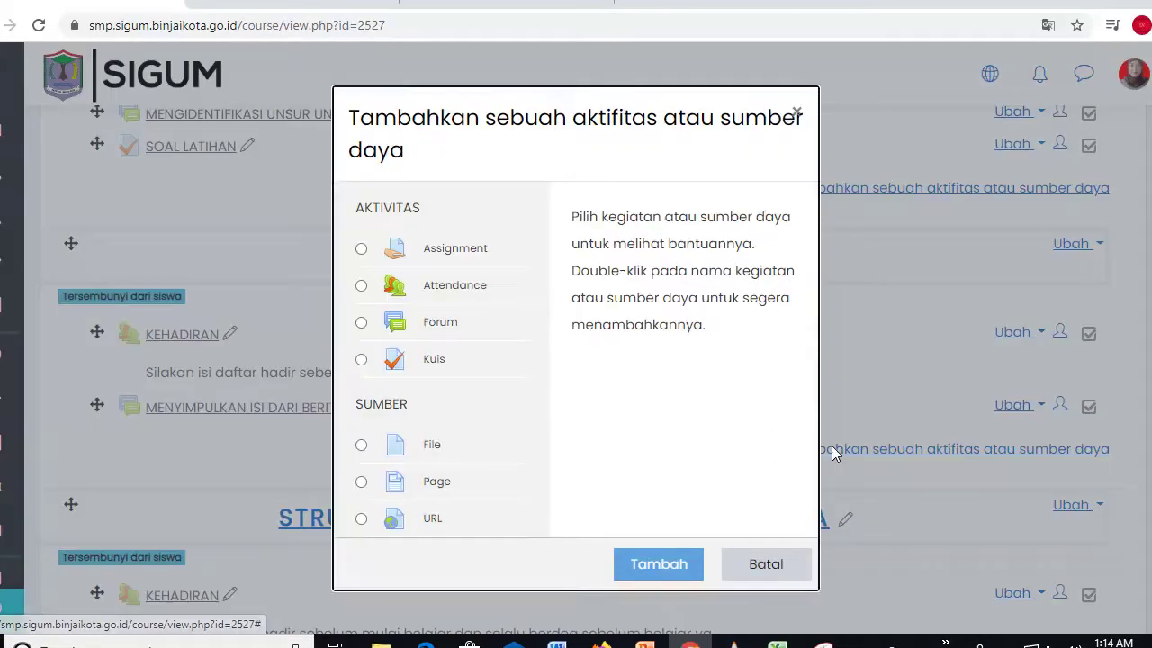
click(364, 362)
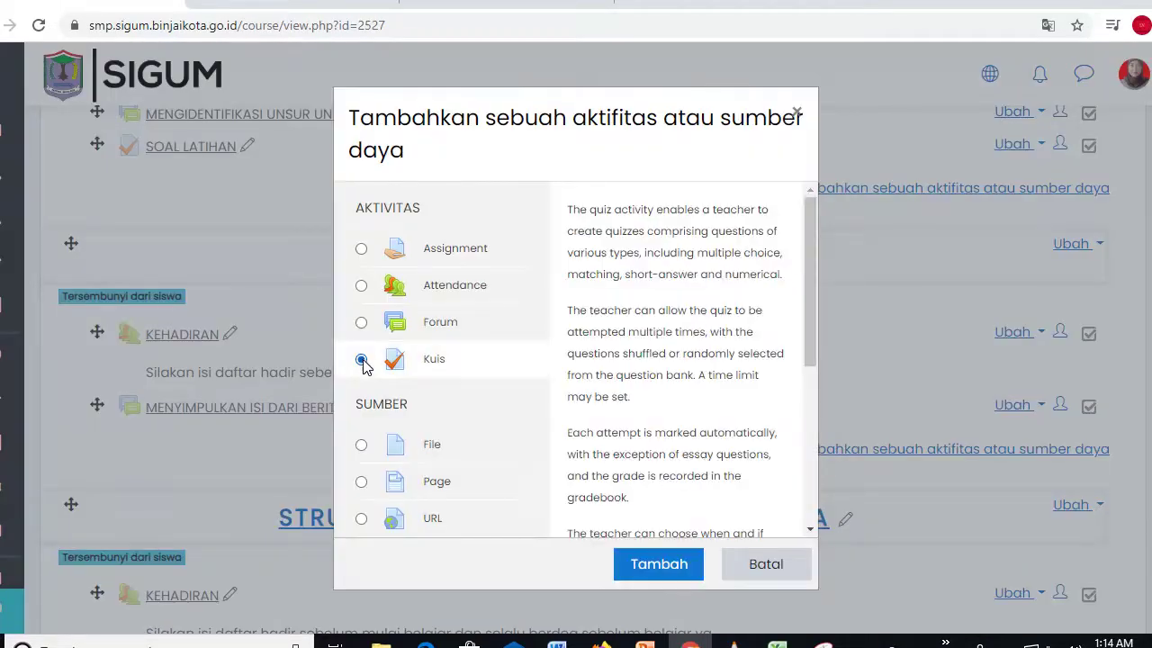
click(644, 571)
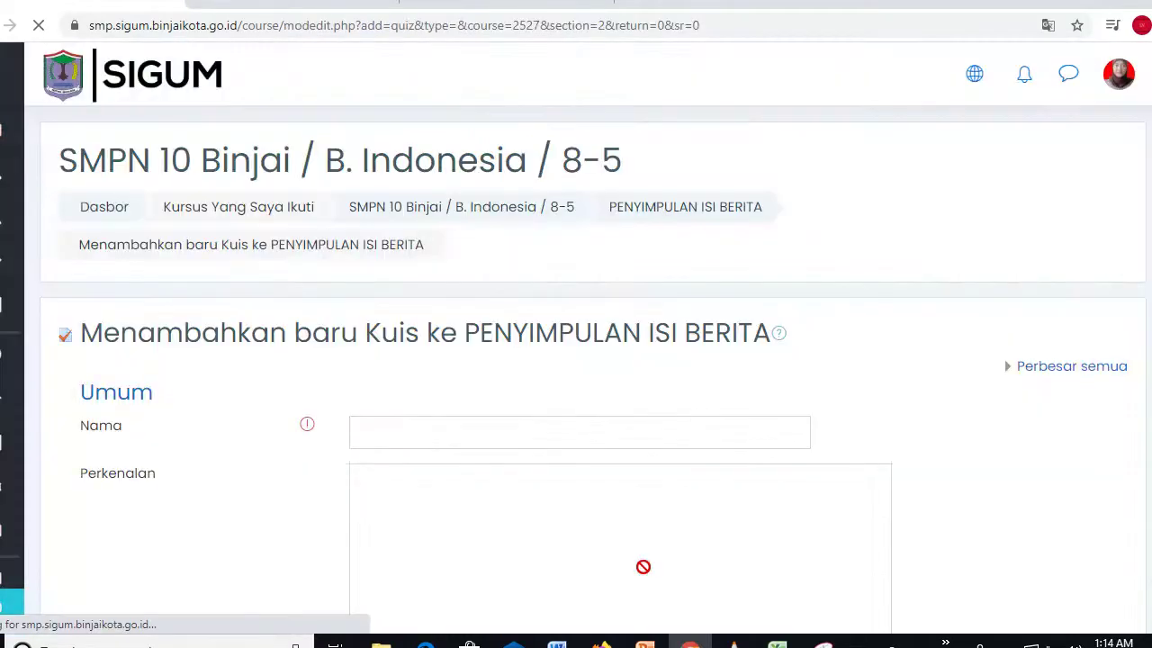
click(391, 437)
text(S)
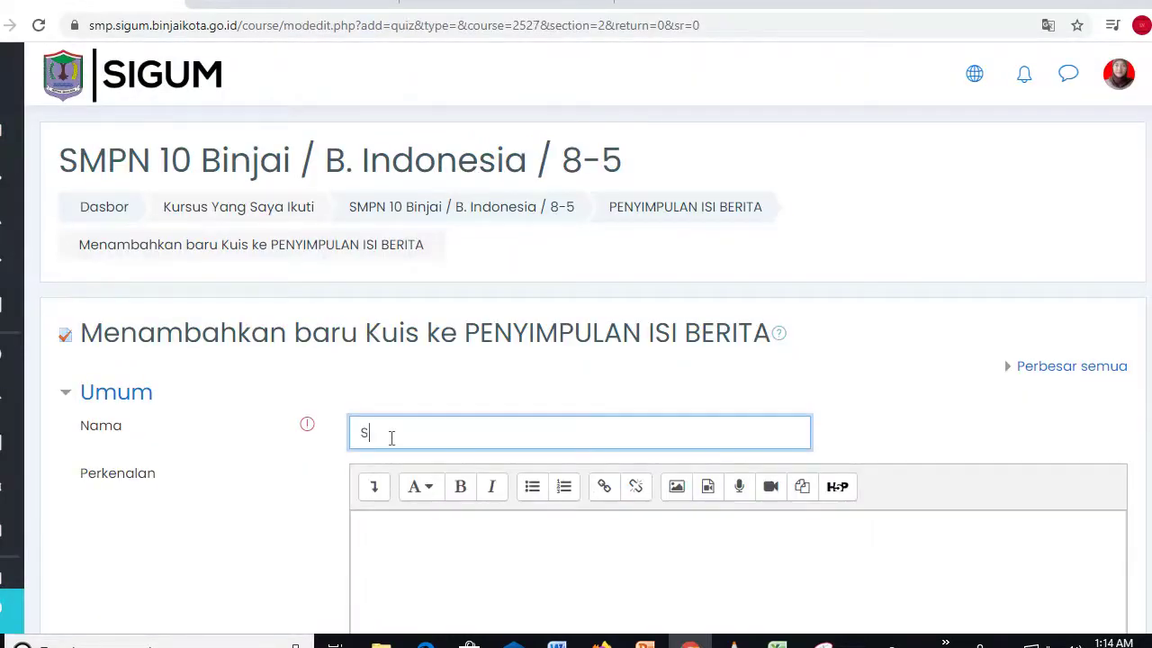
text(OAL LATIHAN)
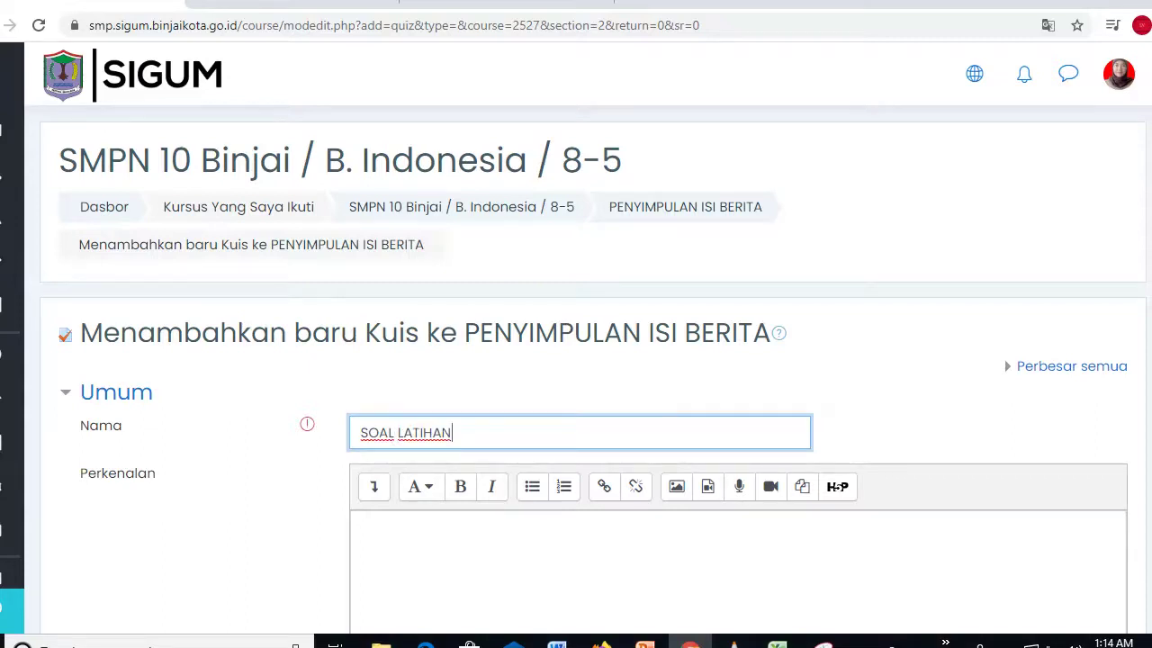
scroll(575, 360, down, 9)
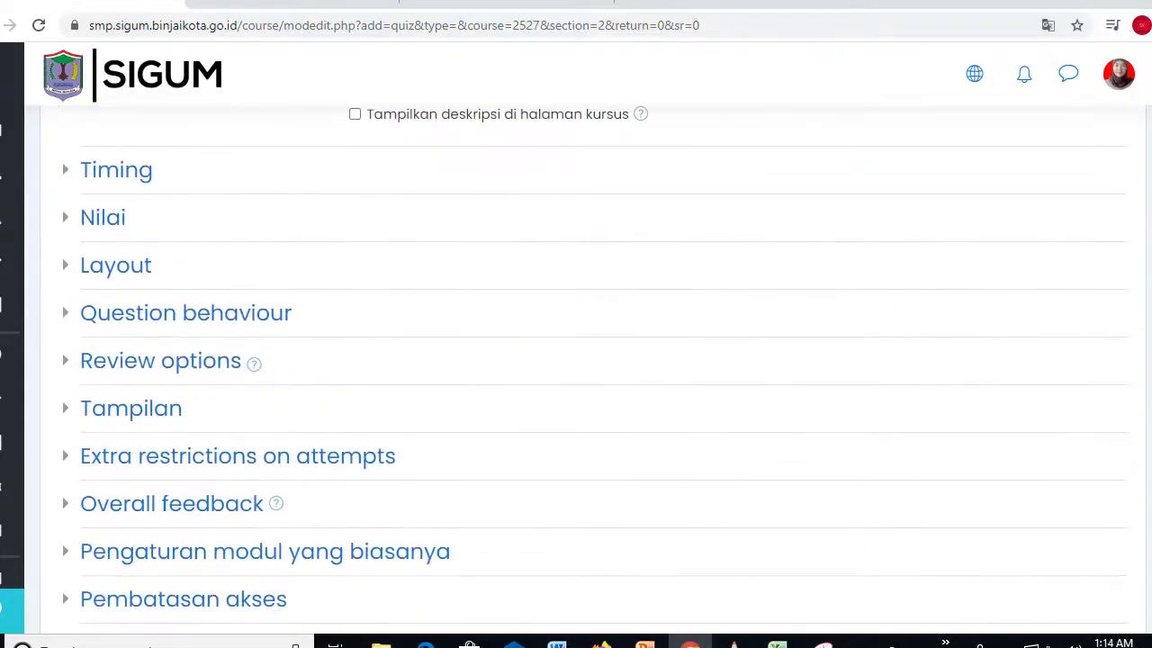
scroll(576, 360, down, 3)
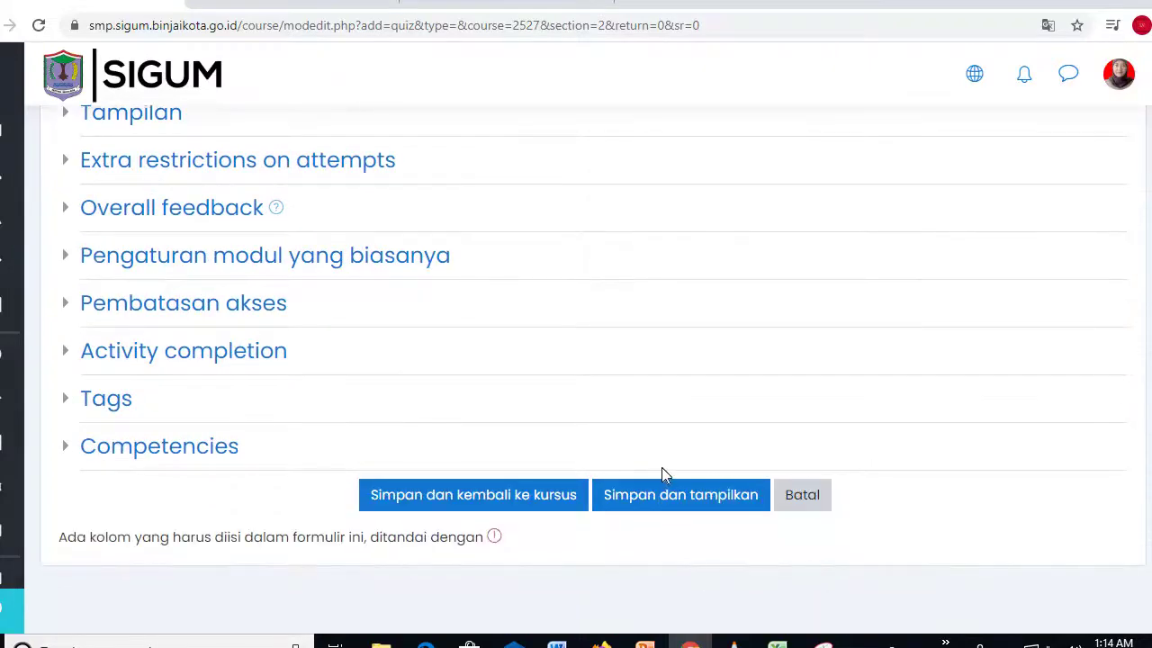
click(649, 496)
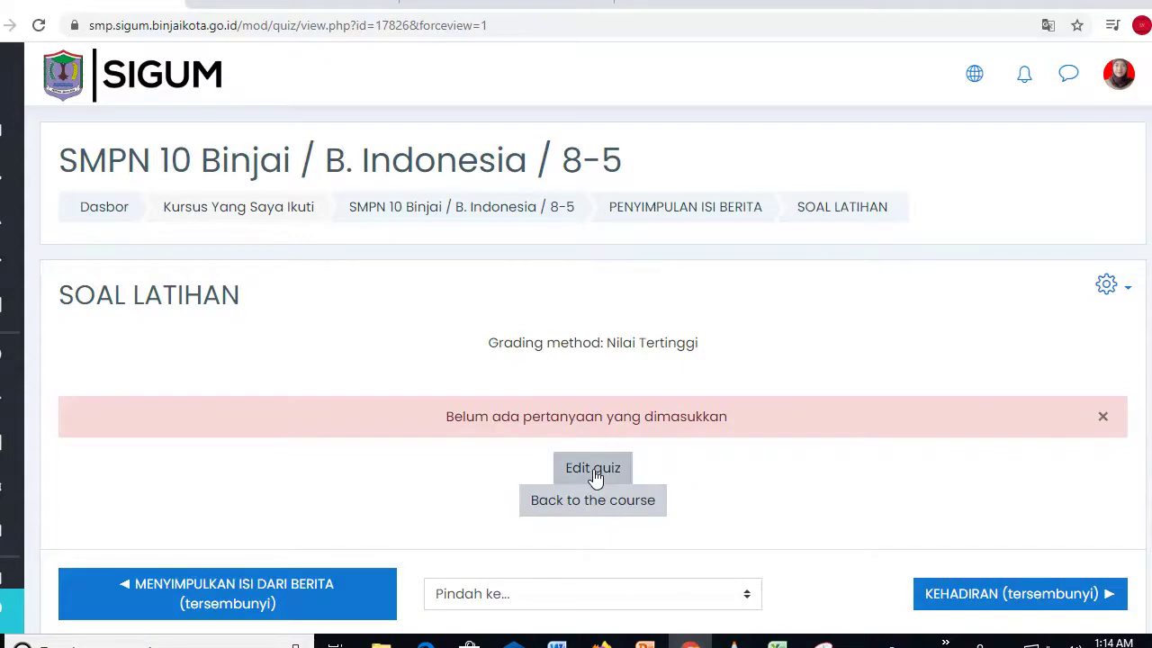
Open the SOAL LATIHAN quiz for editing and bring up the 3.2 TEKS BERITA category for adding questions from the question bank
click(593, 470)
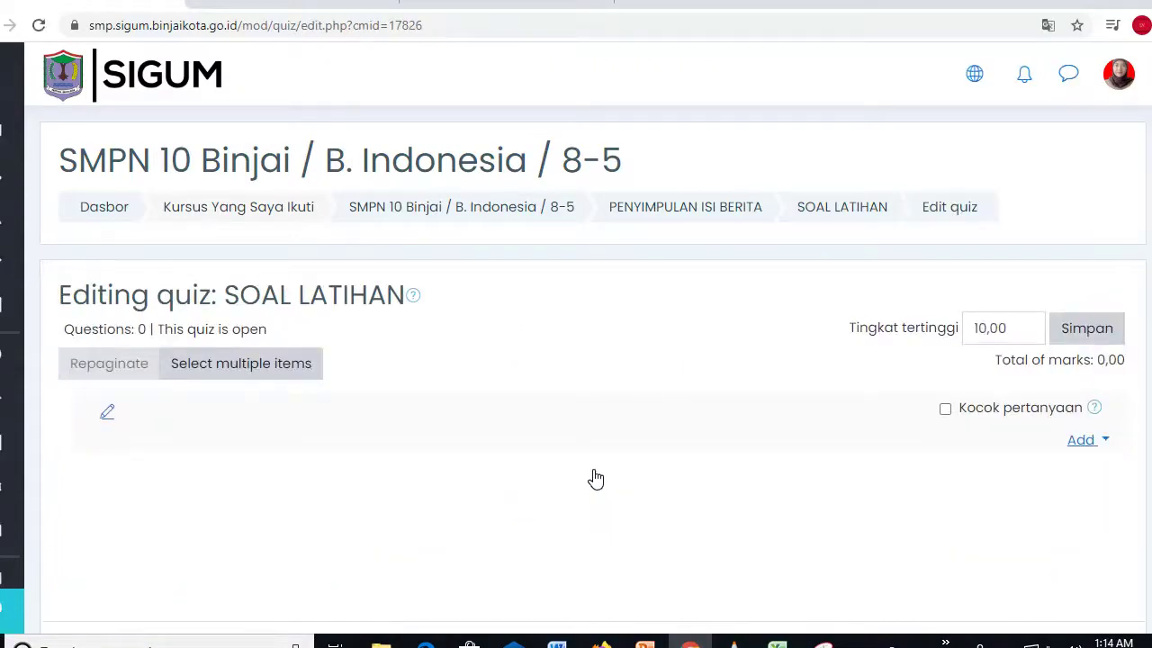
click(1081, 441)
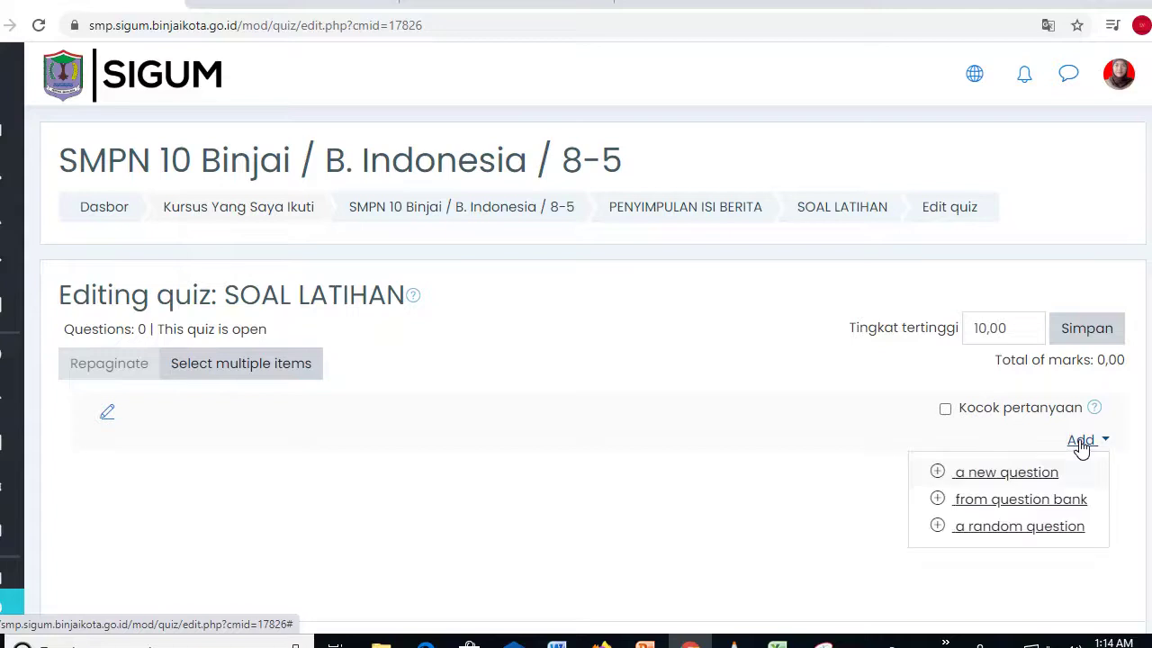
click(988, 502)
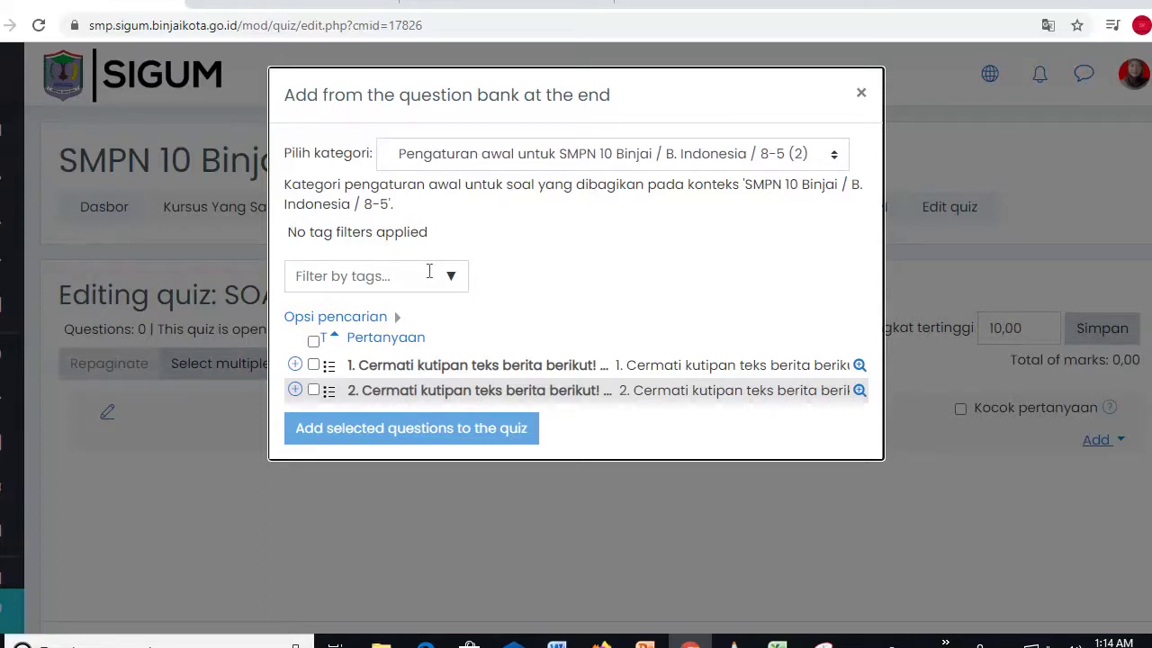
click(452, 280)
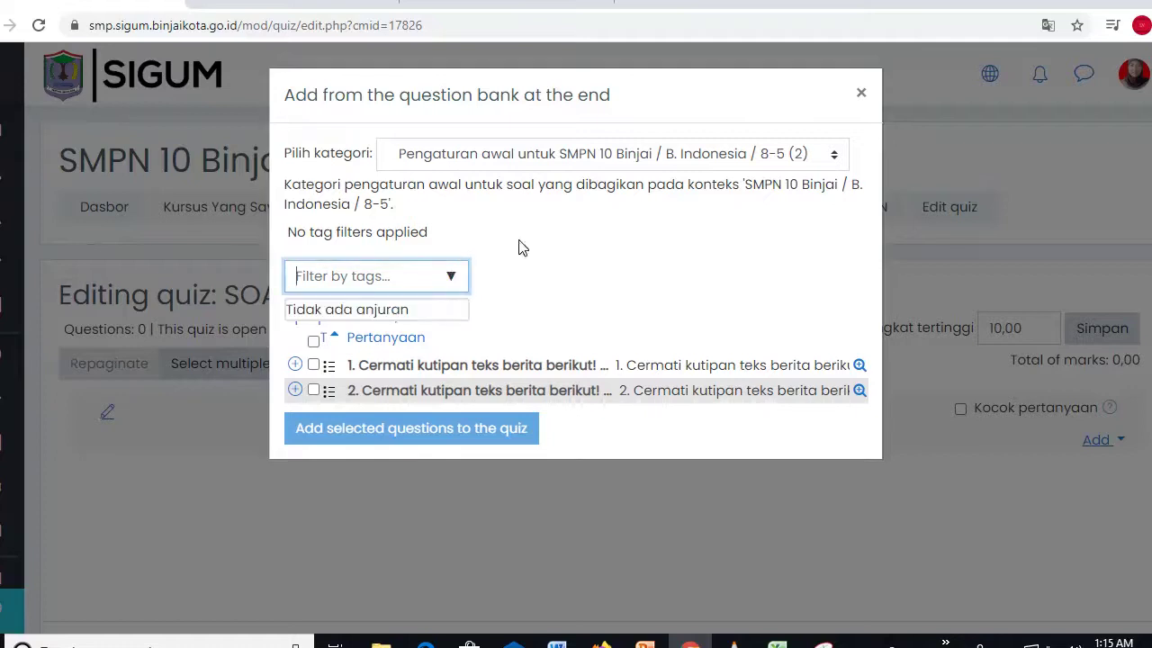
click(834, 159)
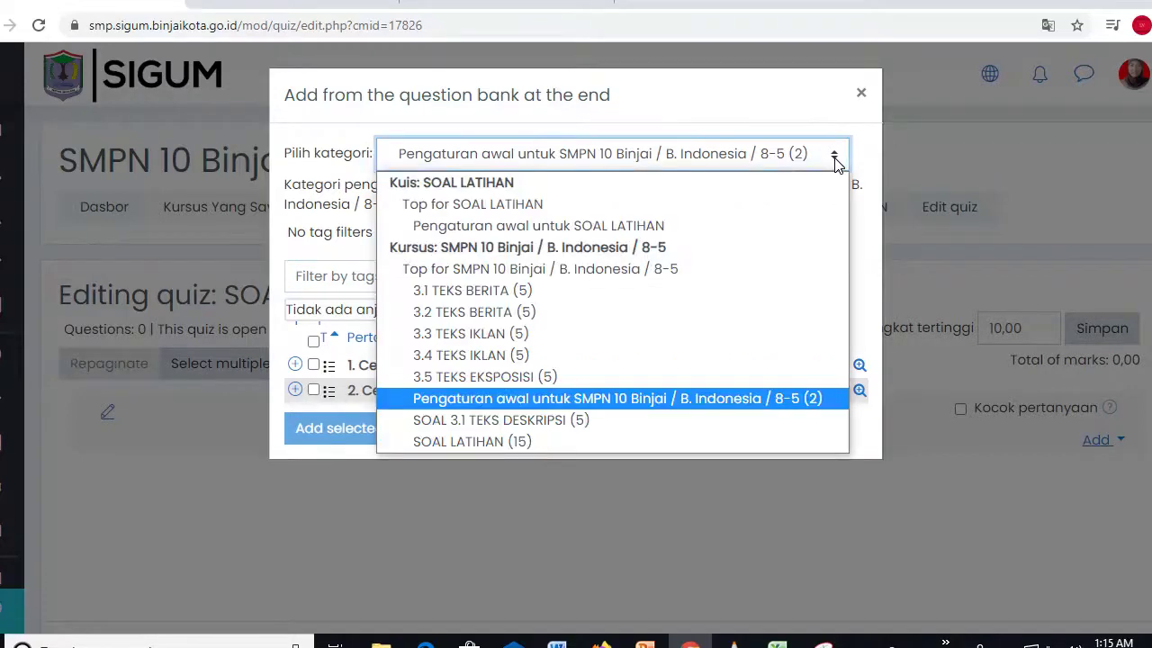
click(471, 315)
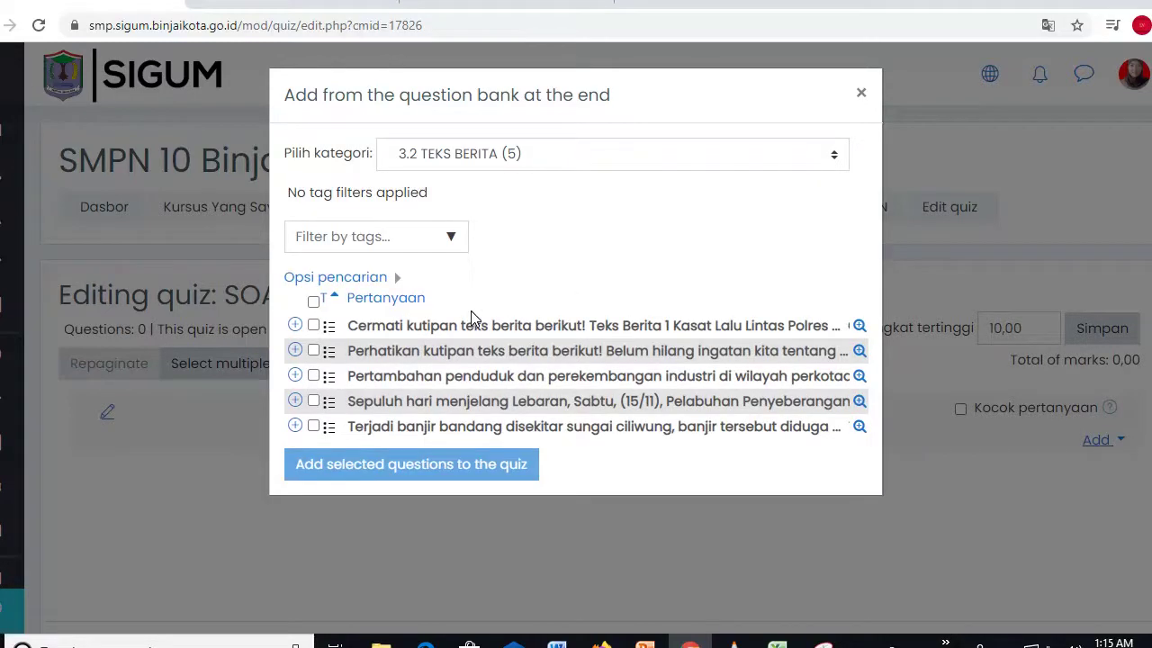
Select all five questions of the 3.2 TEKS BERITA category and add them to the quiz
click(313, 325)
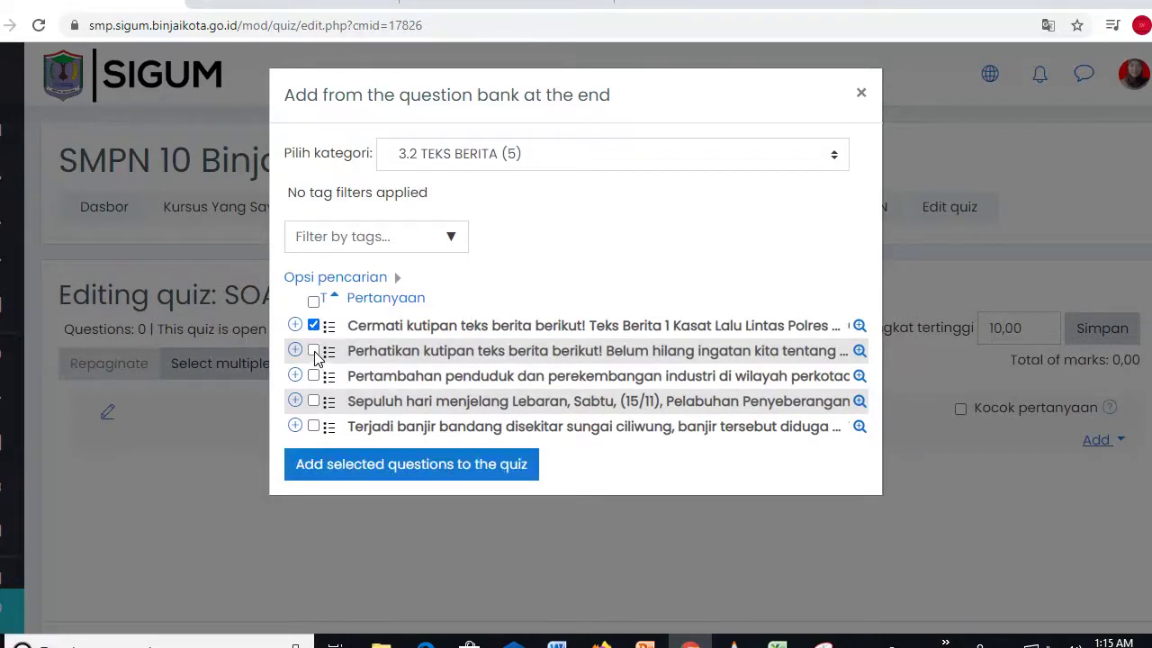
click(313, 351)
click(313, 401)
click(313, 427)
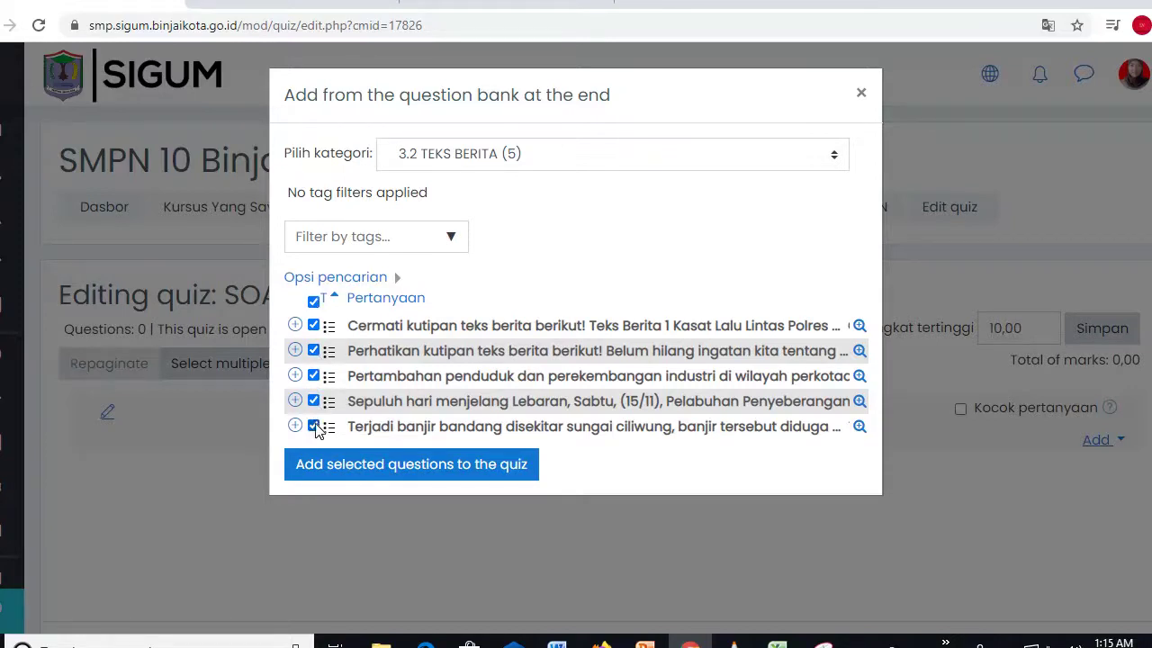
click(384, 471)
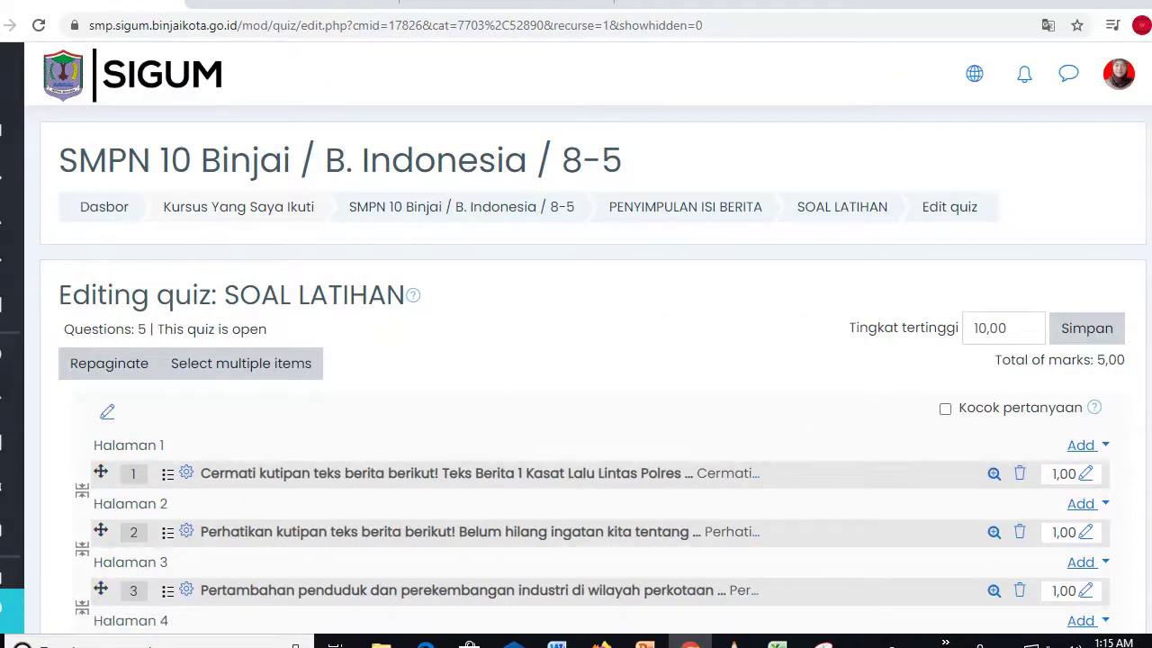
Set the mark of each of the five quiz questions to 20,00
scroll(576, 360, down, 3)
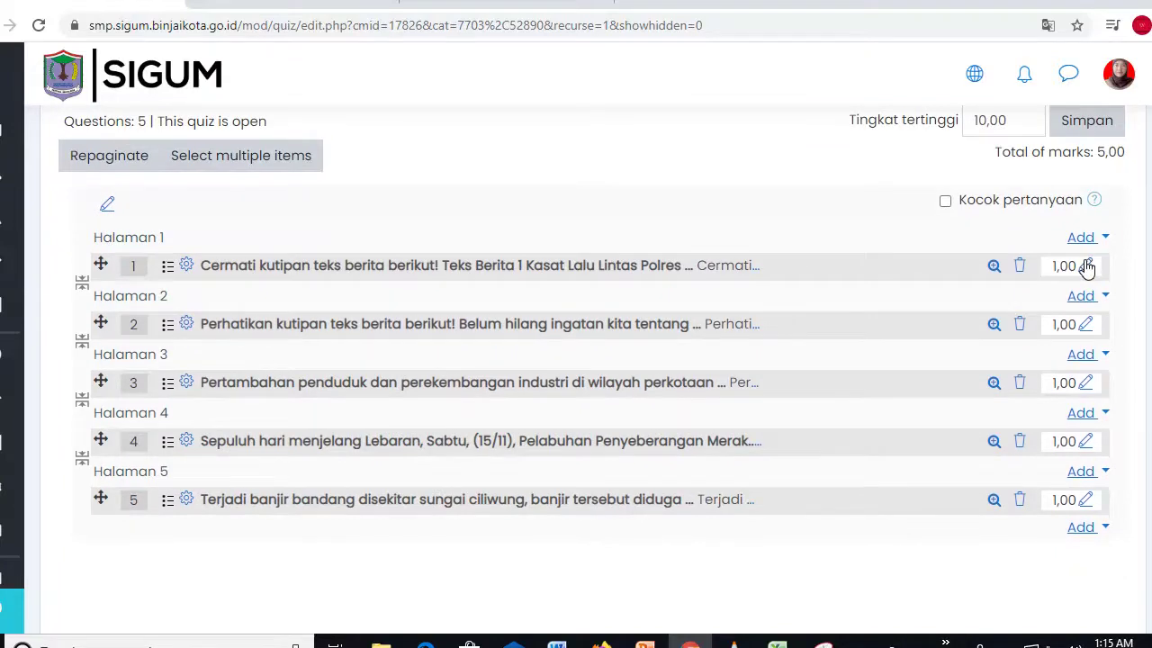
click(1087, 267)
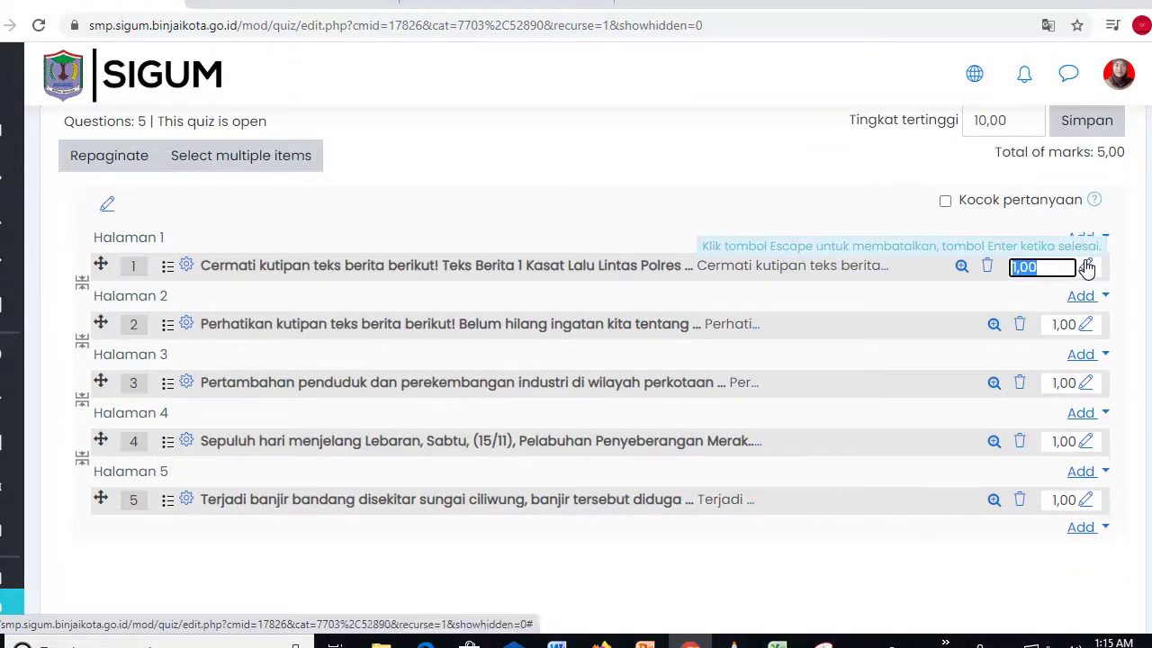
text(20,00)
key(Return)
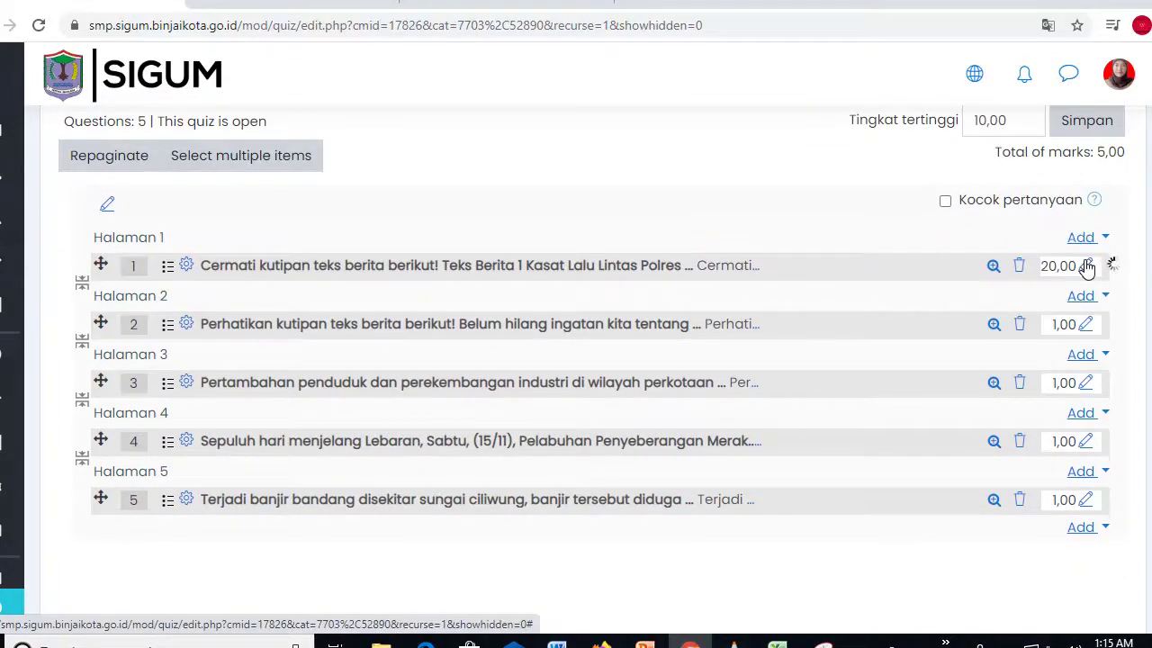
click(1086, 325)
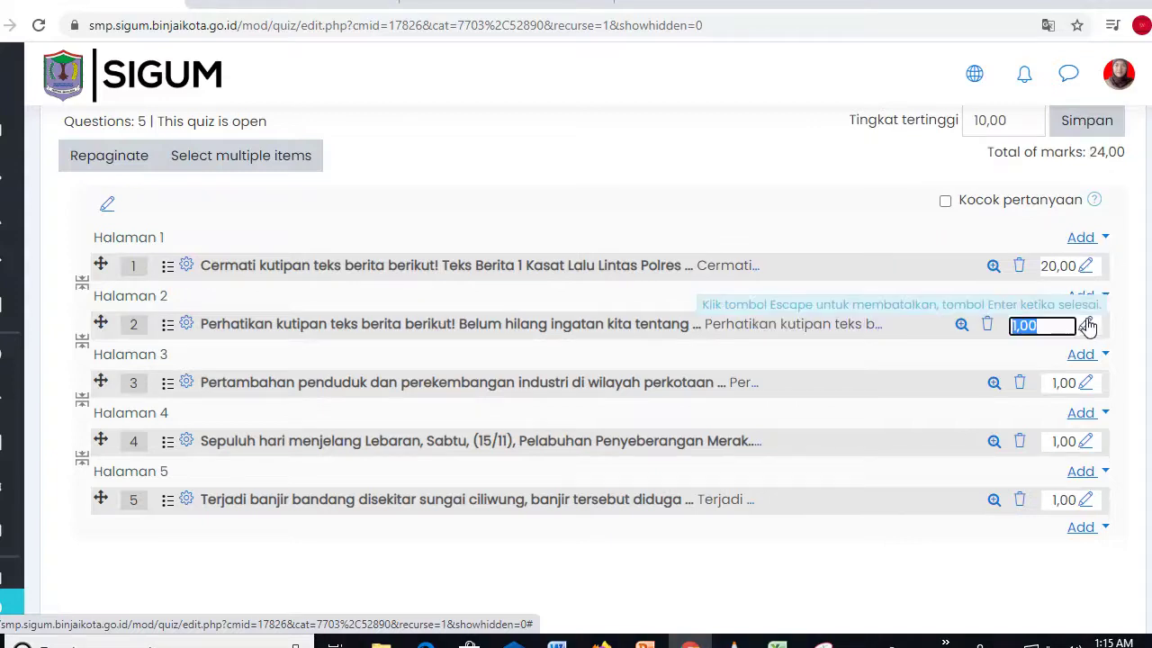
text(20,00)
key(Return)
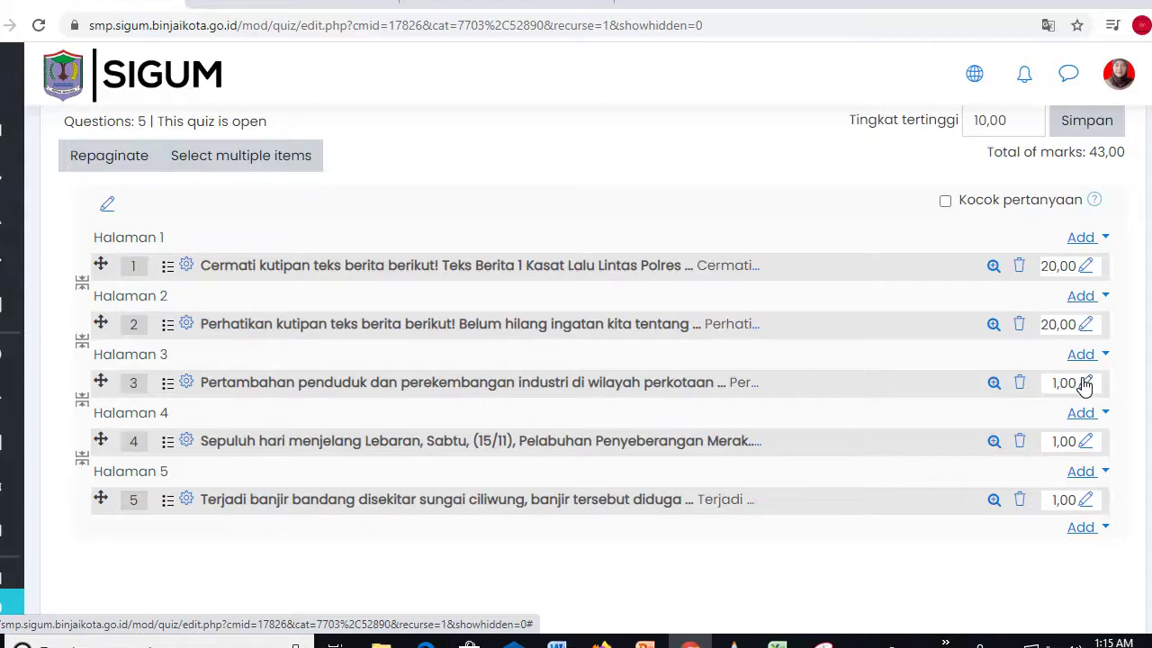
click(1086, 384)
text(20,00)
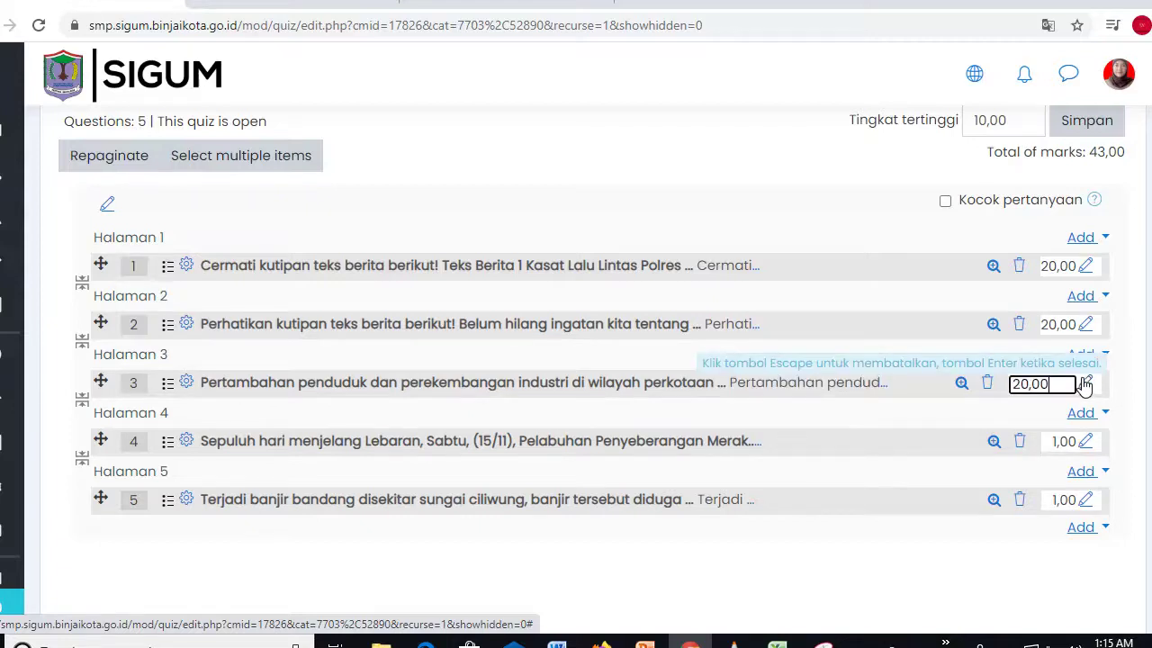
key(Return)
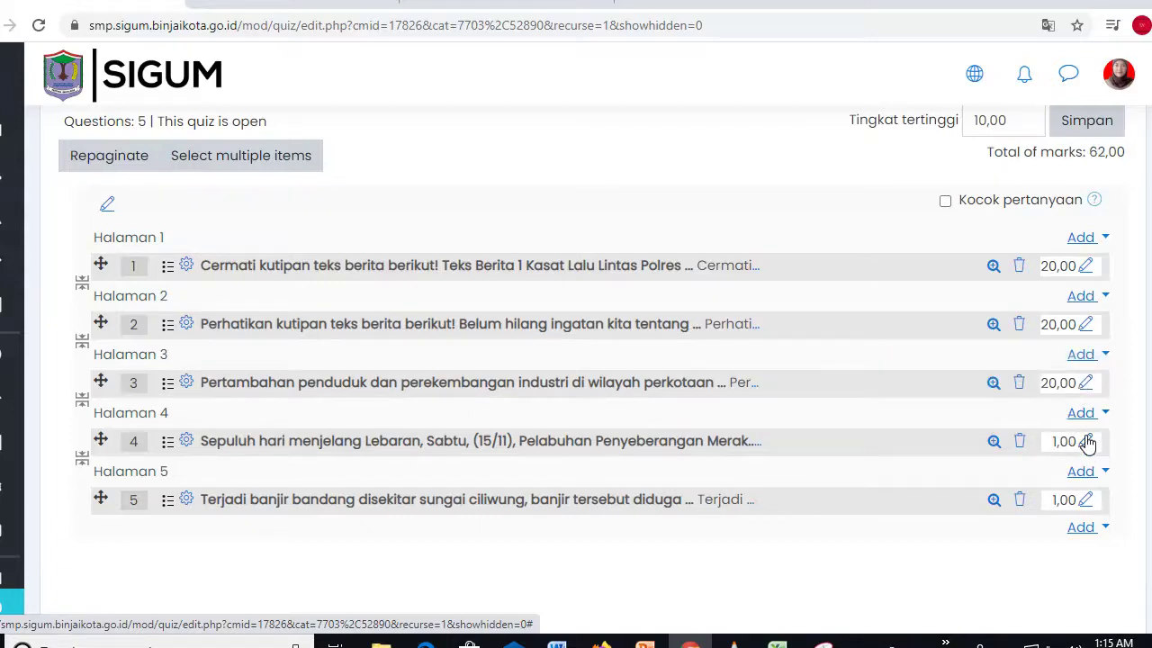
click(1086, 442)
text(20,00)
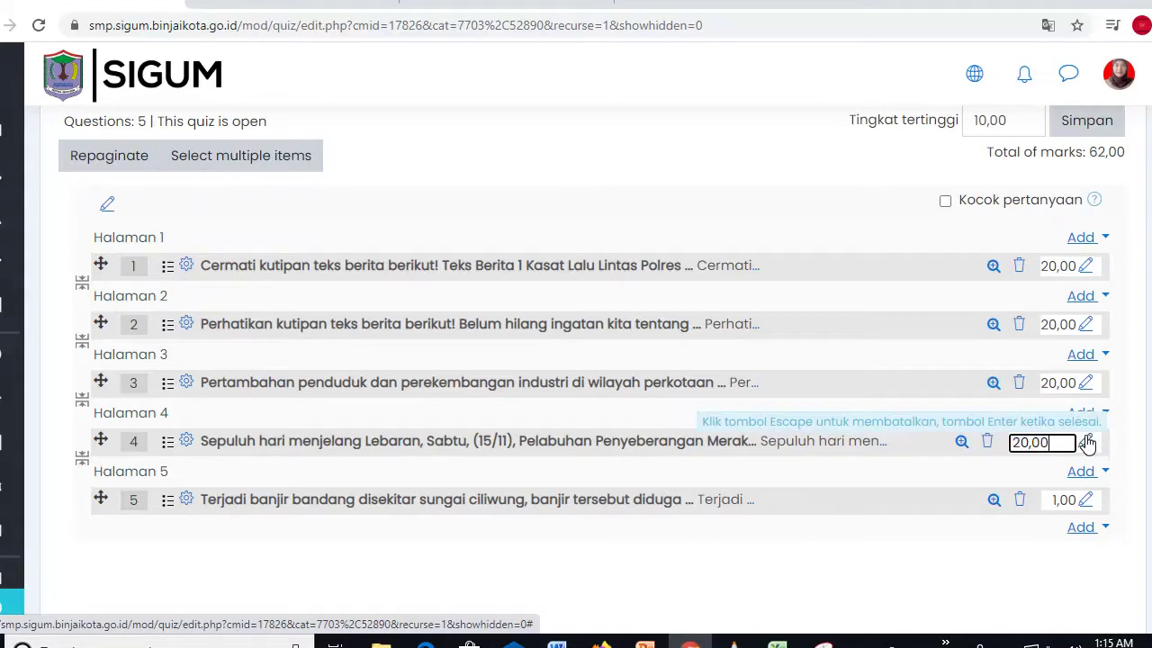
key(Return)
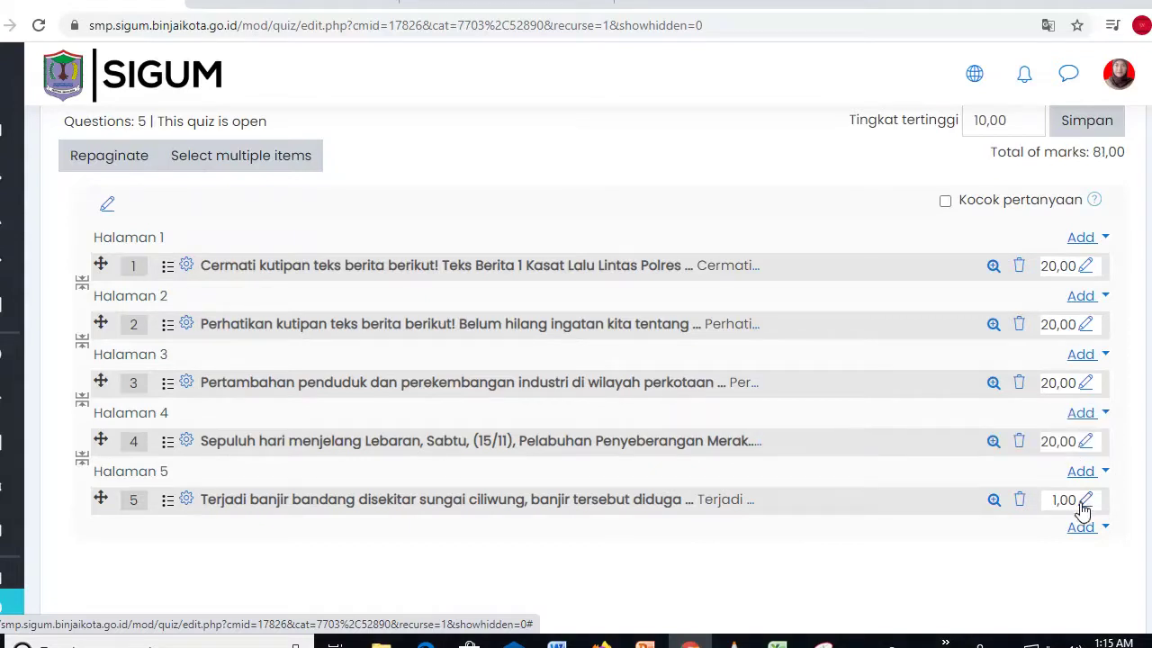
click(1085, 501)
text(20,00)
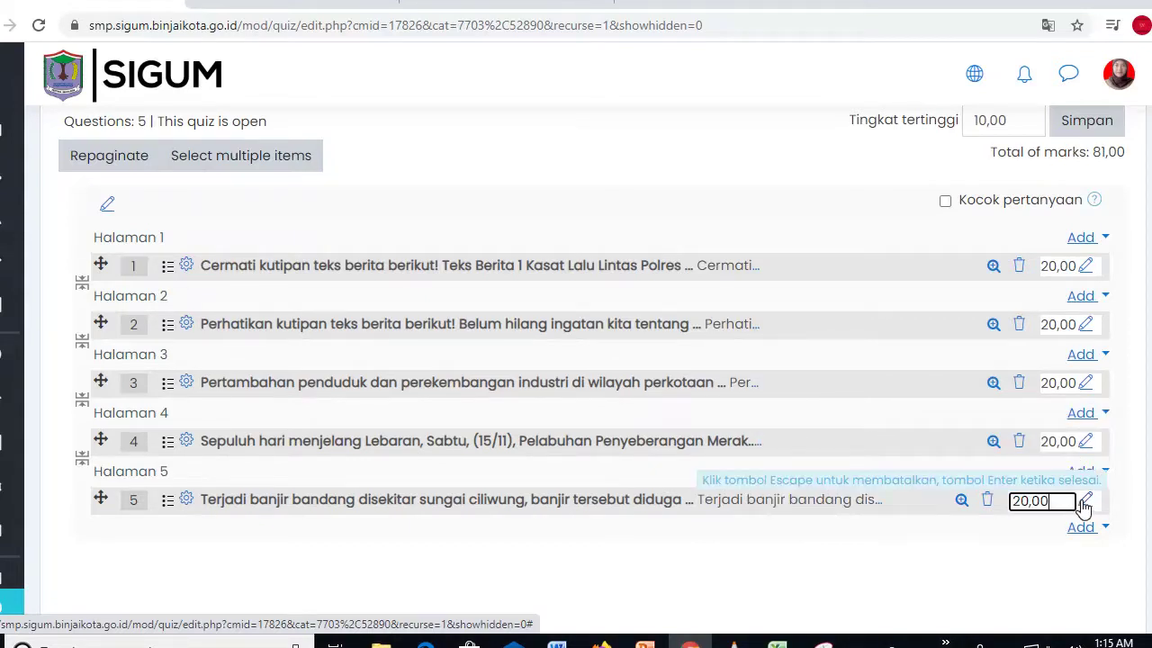
key(Return)
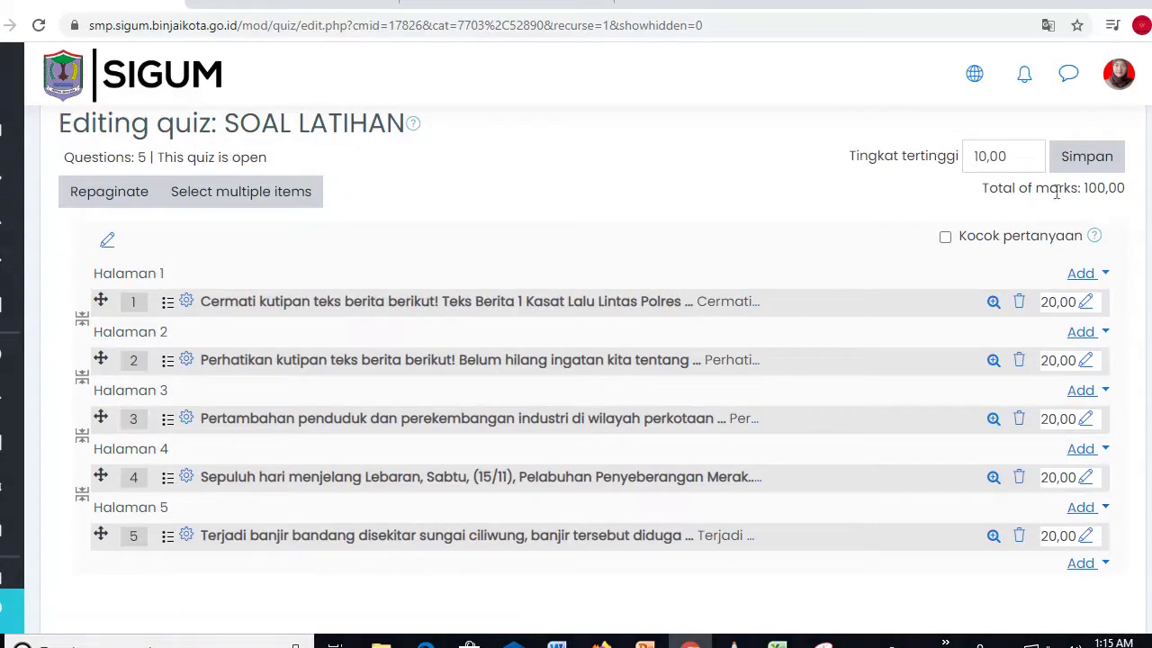
Set the quiz's maximum grade (Tingkat tertinggi) to 100,00 and save it
click(986, 153)
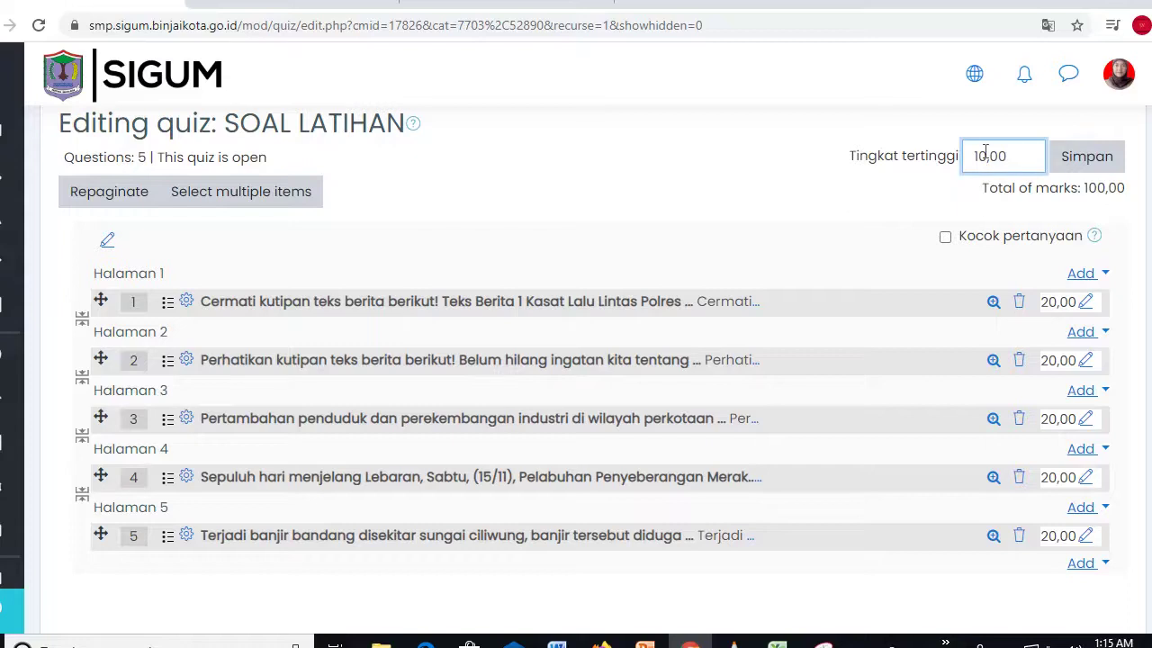
text(0)
click(1086, 162)
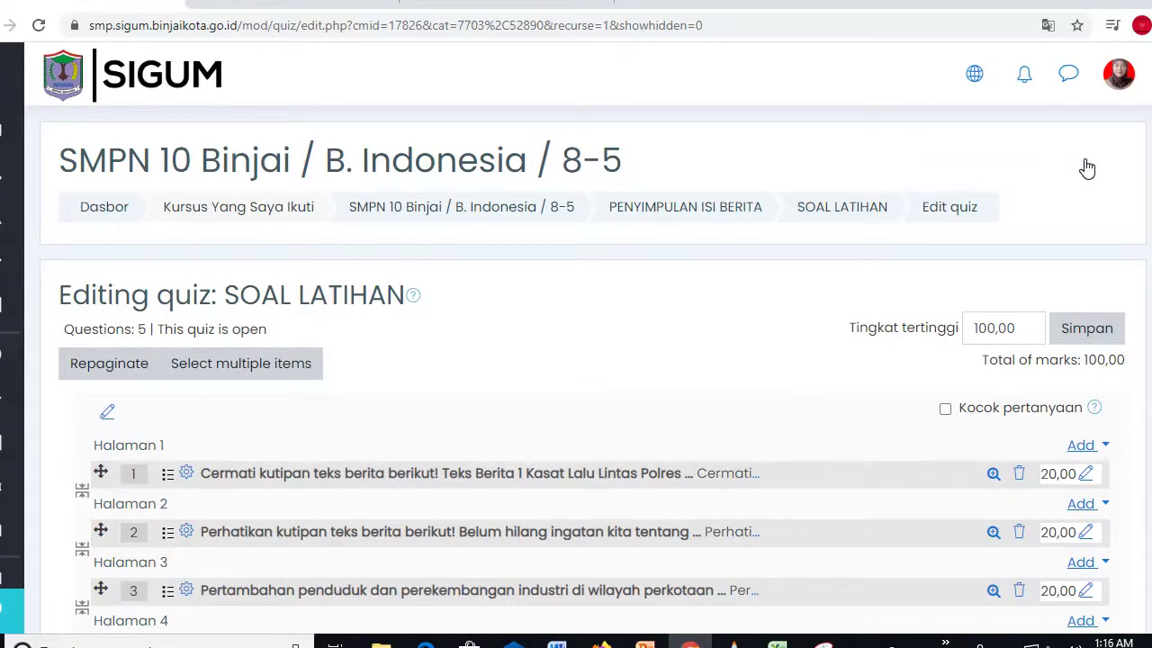
Return to the PENYIMPULAN ISI BERITA section, preview its SOAL LATIHAN quiz, and examine the first question and its answer options
click(674, 208)
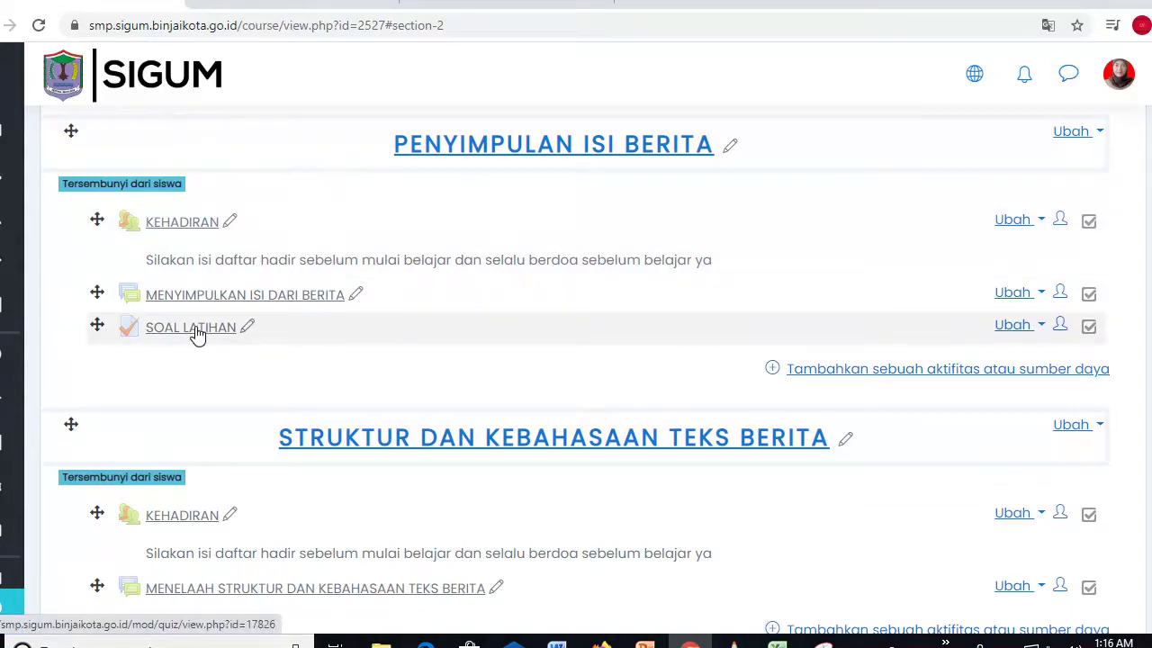
click(194, 329)
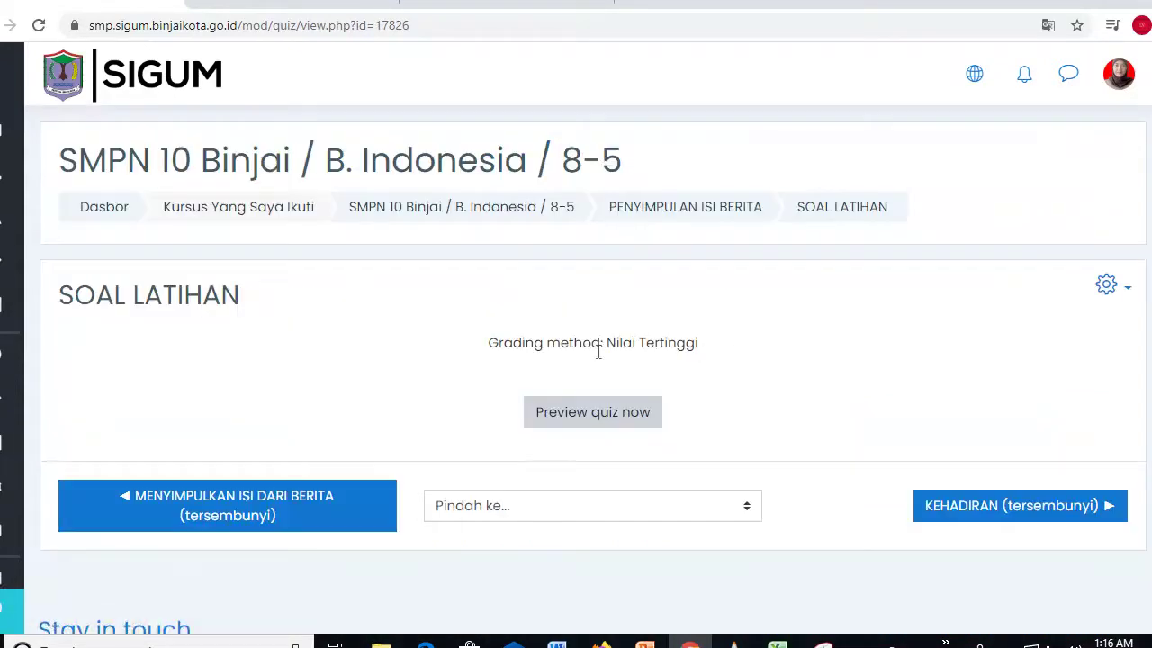
click(581, 418)
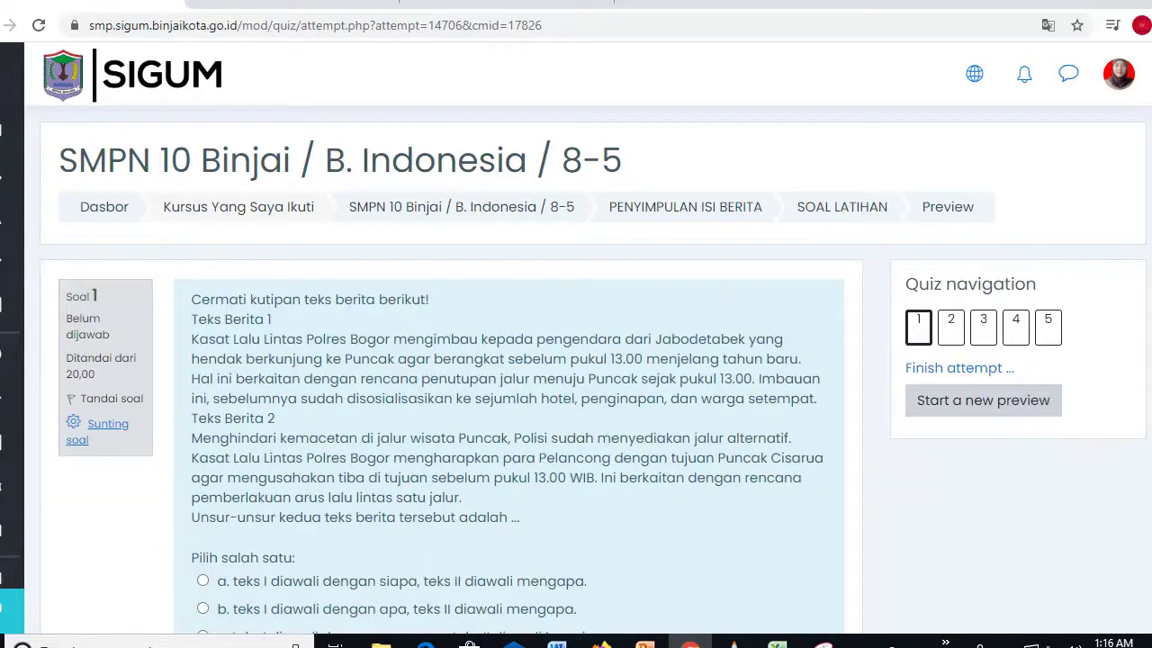
scroll(1106, 339, down, 3)
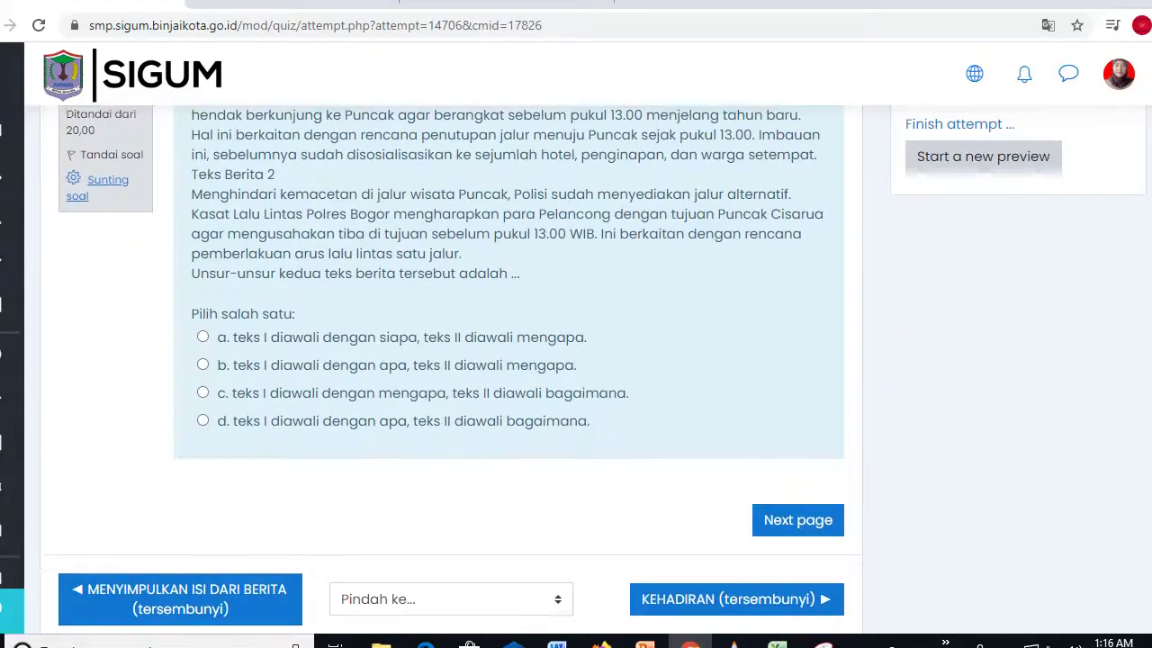
scroll(1106, 339, up, 2)
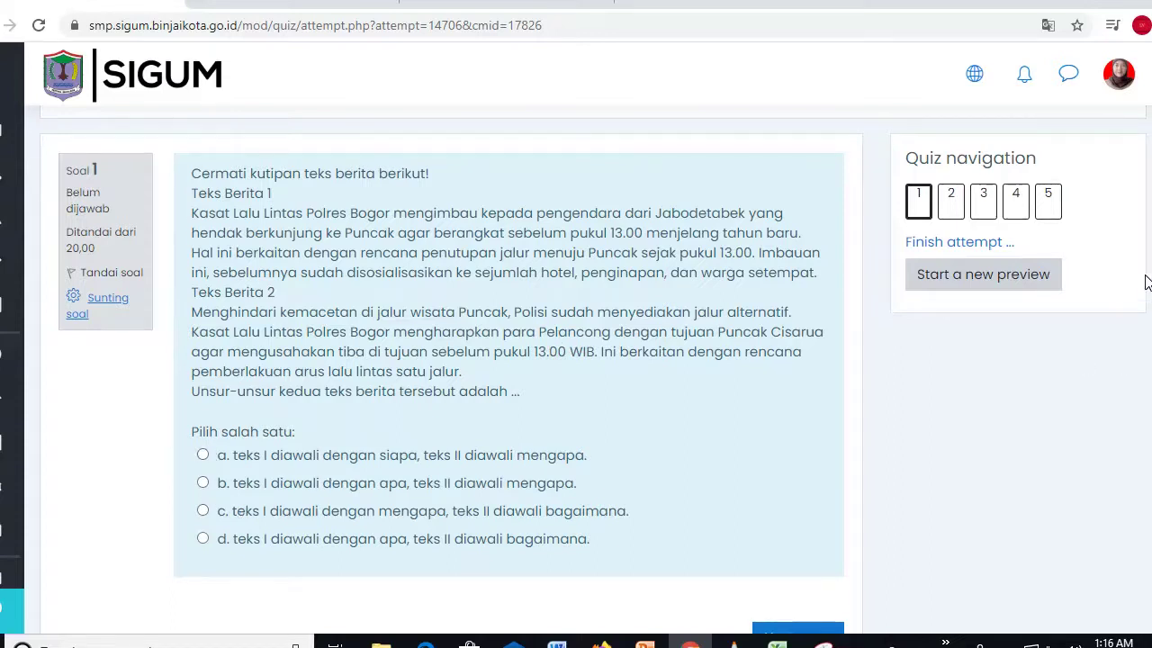
Leave the quiz preview for the SMPN 10 Binjai / B. Indonesia / 8-5 course page and look through its sections down to MENULIS PUISI
scroll(593, 376, up, 2)
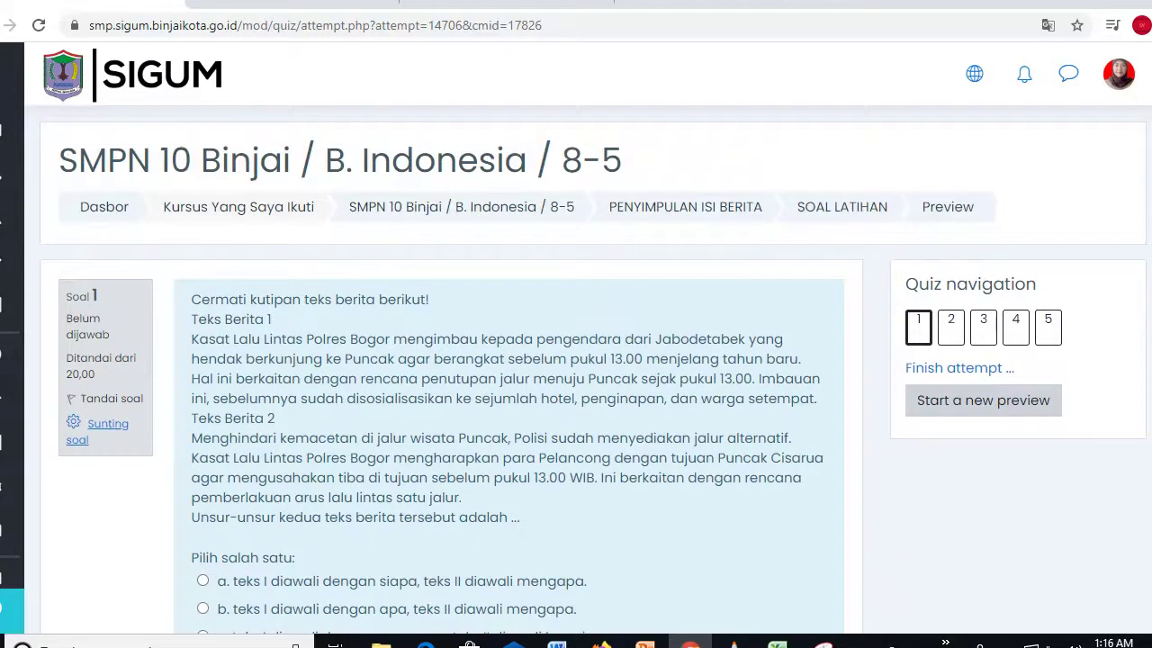
click(437, 219)
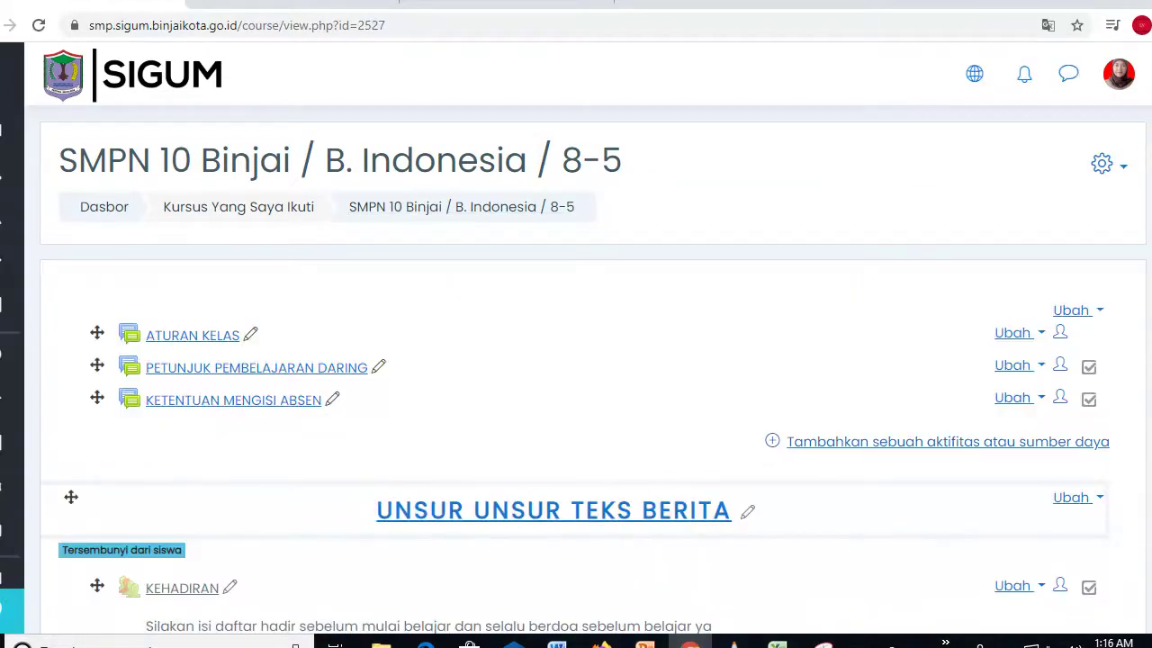
scroll(575, 360, down, 15)
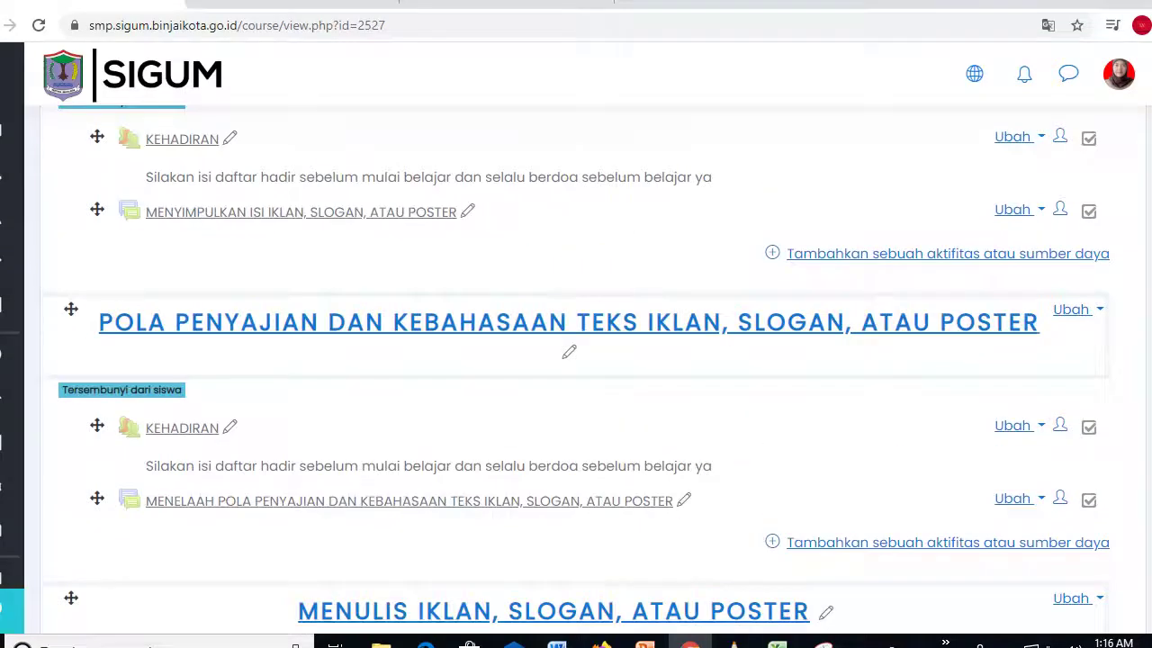
scroll(576, 360, down, 20)
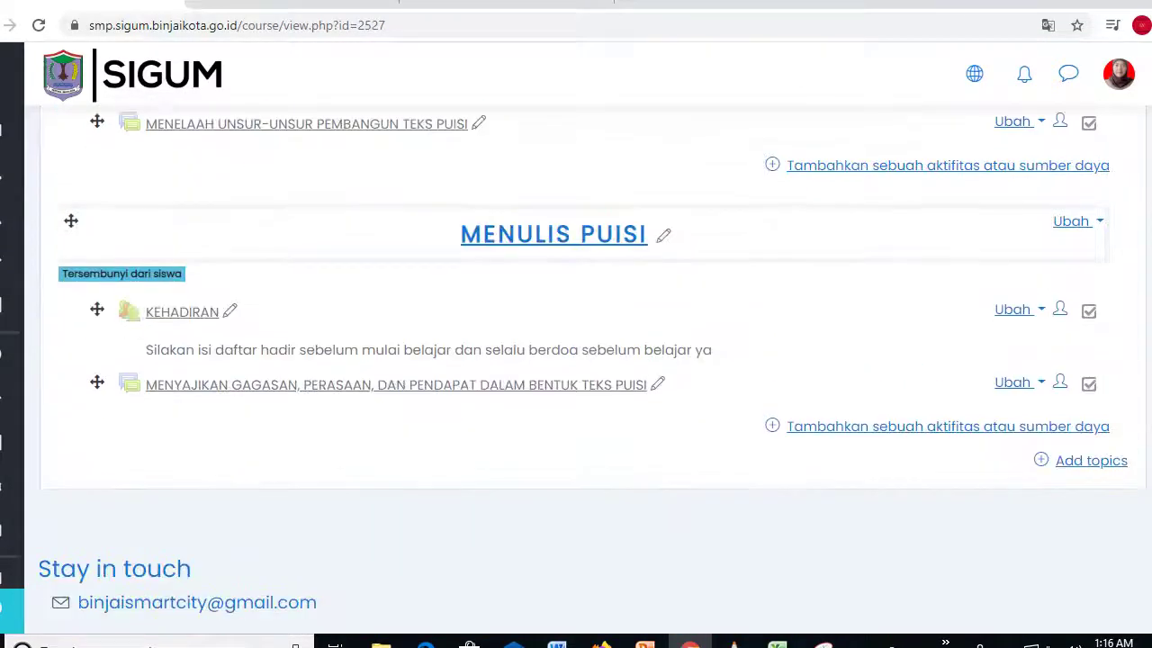
scroll(576, 359, down, 1)
scroll(846, 447, up, 3)
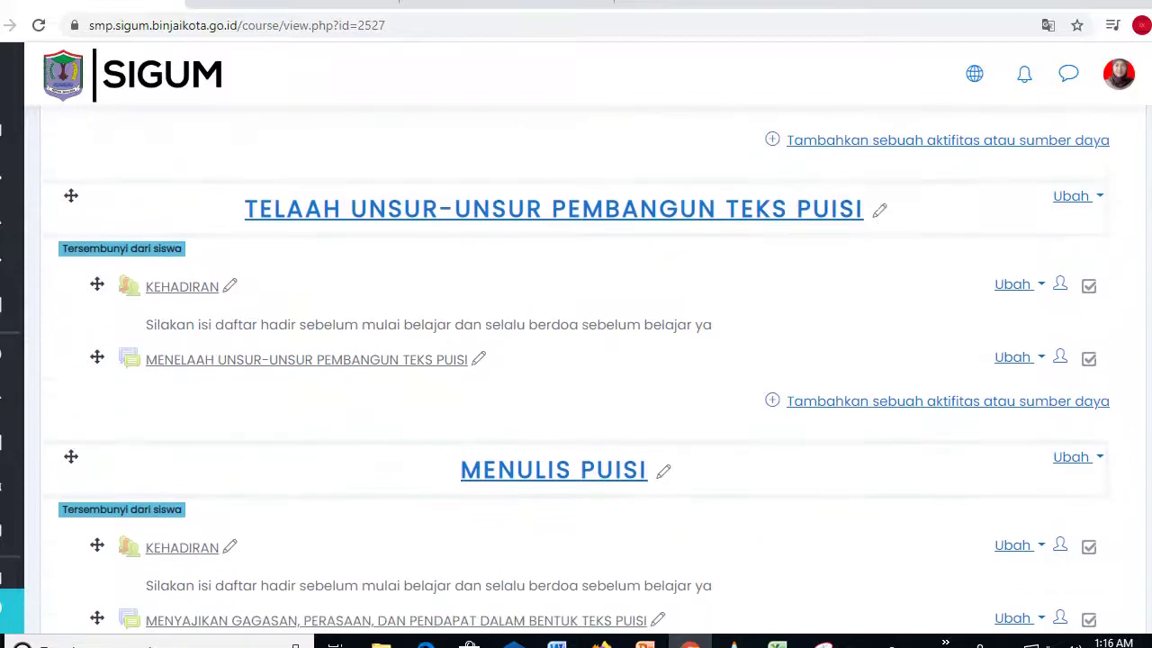
scroll(846, 448, down, 3)
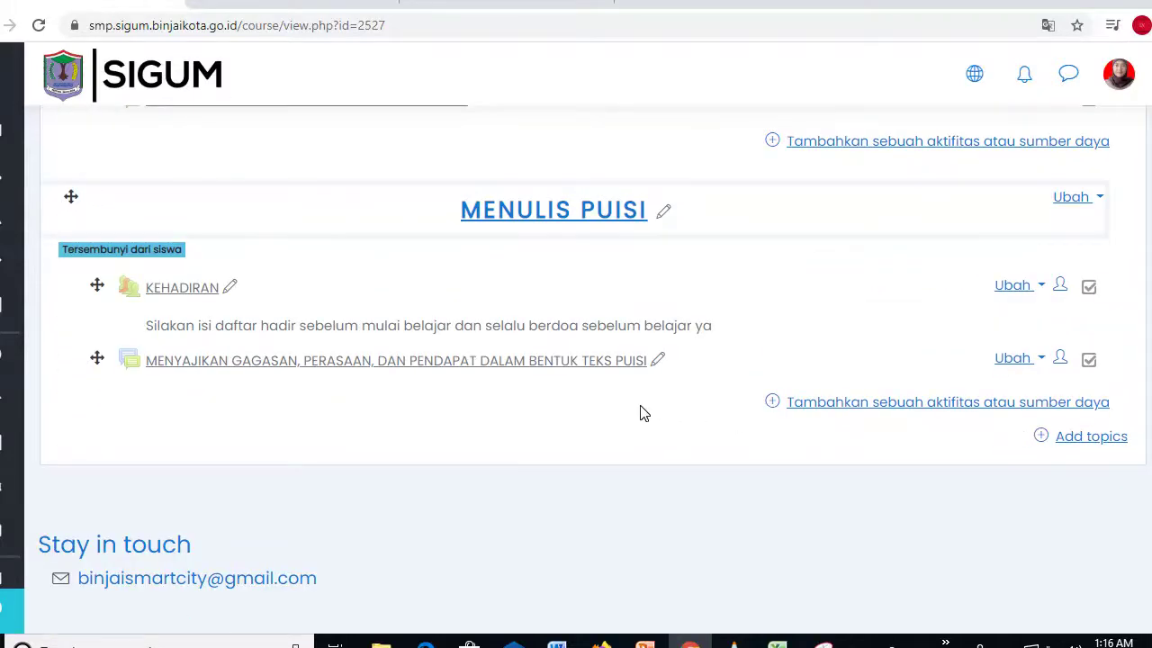